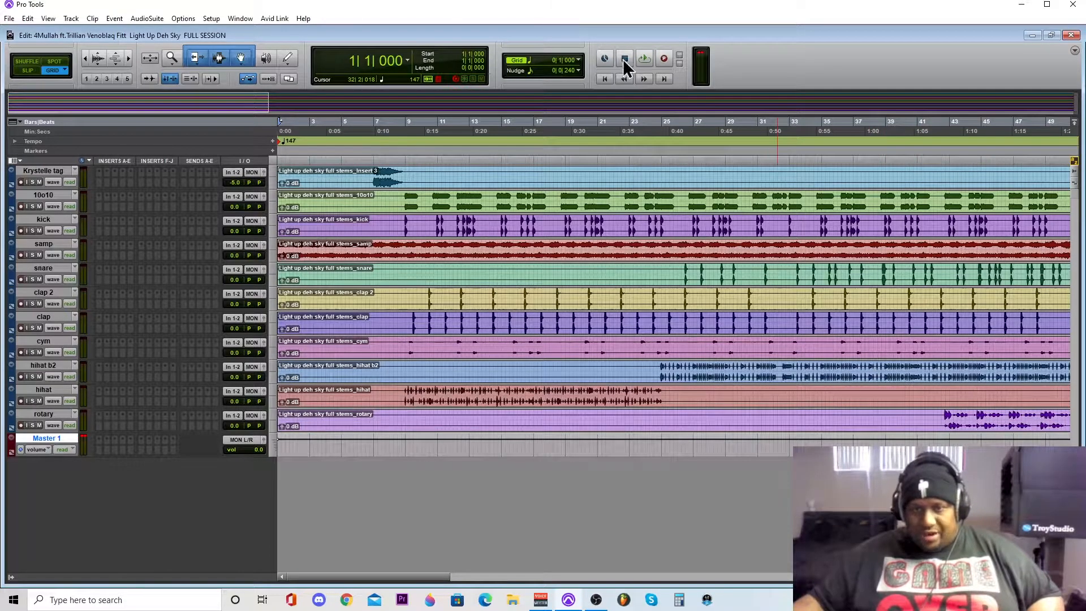
- Play the full session from the beginning to hear the stems, and zoom the timeline out to the whole song
left_click(646, 57)
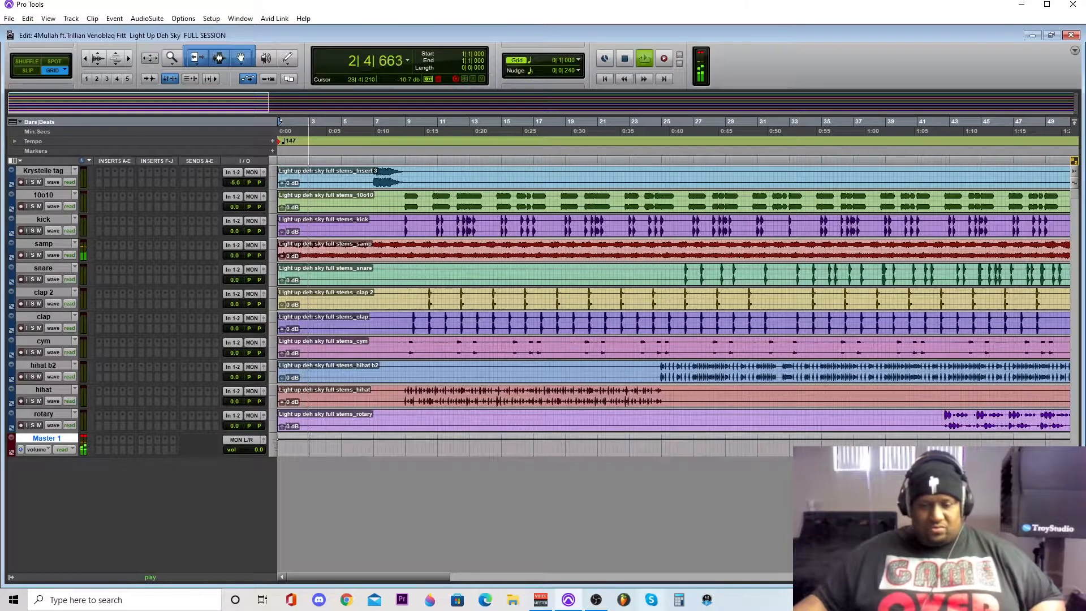
mouse_move(594, 605)
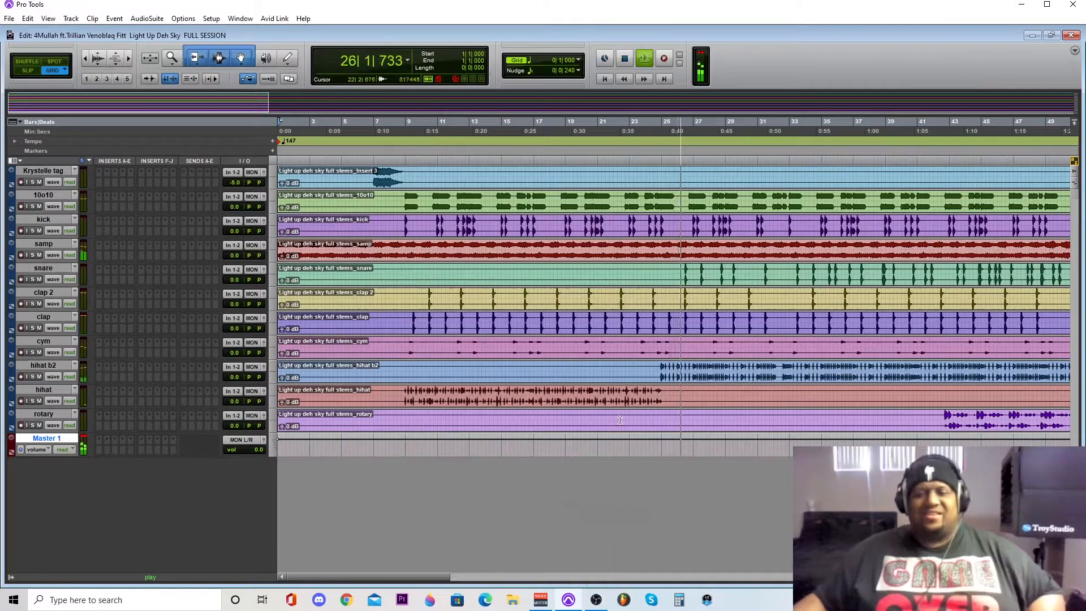
key("space")
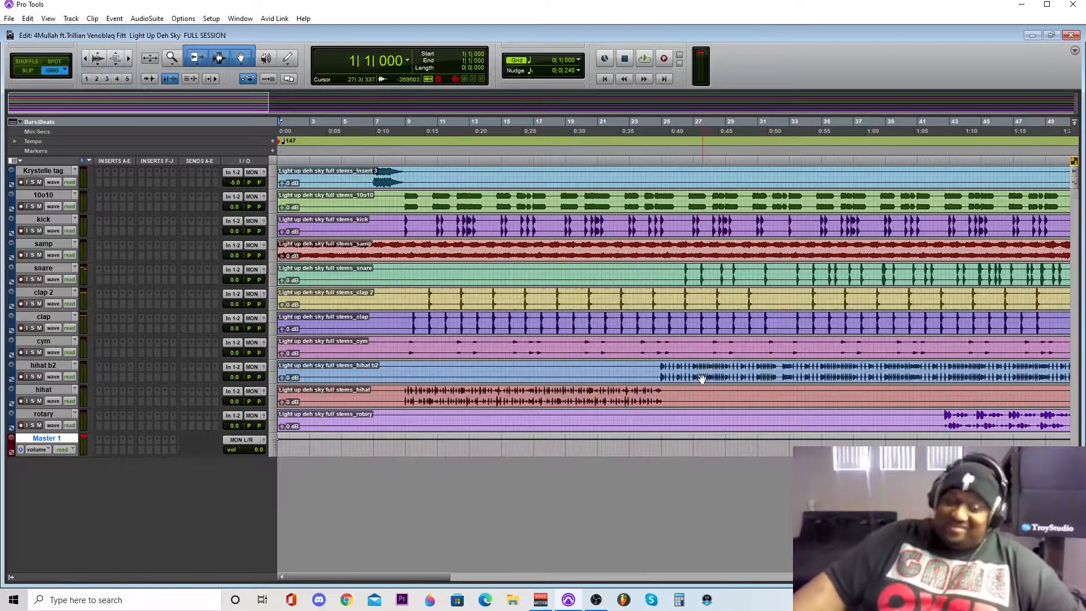
left_click(85, 58)
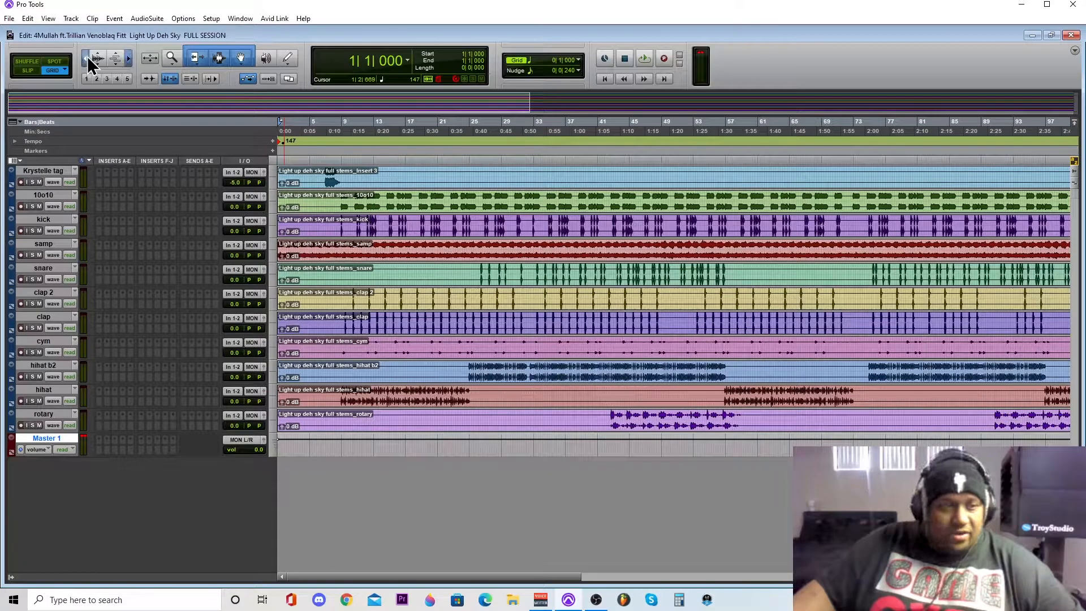
left_click(86, 58)
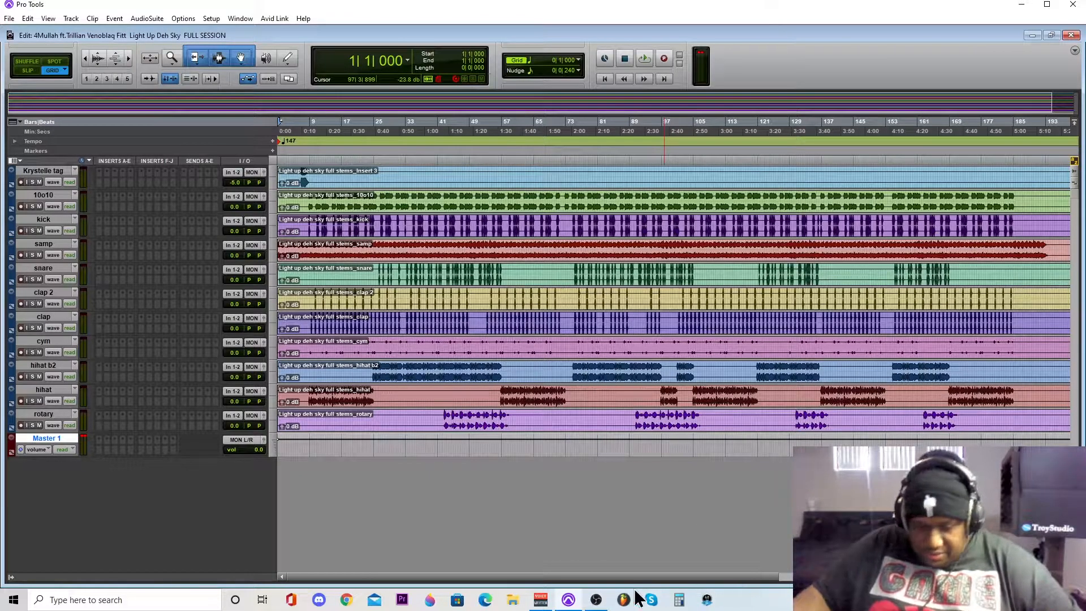
left_click(597, 601)
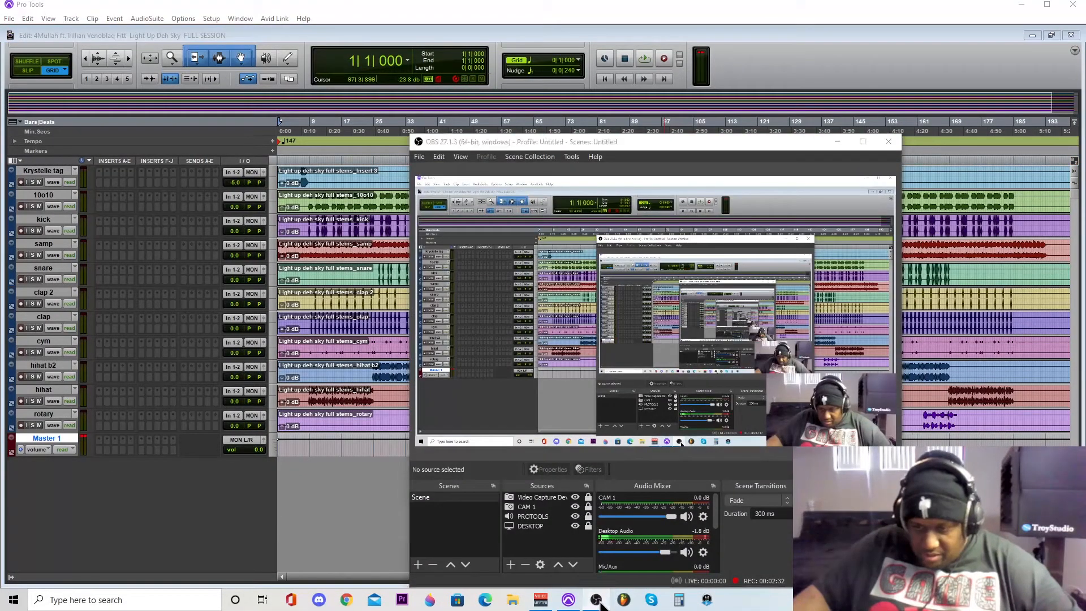
left_click(597, 601)
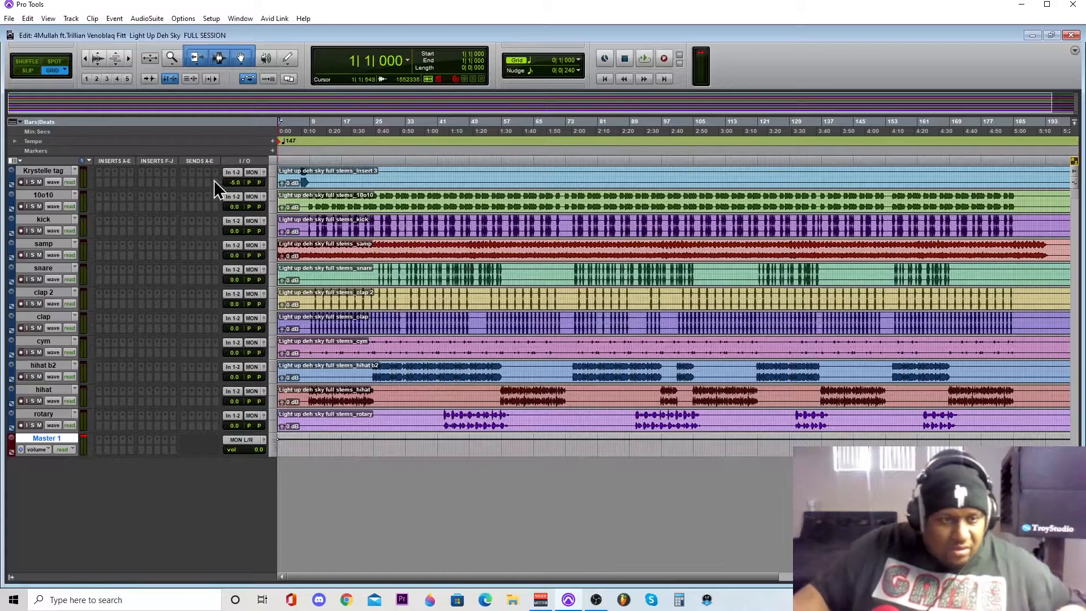
- Set the height of the tag track above 10o10 to medium and solo that track
left_click(274, 177)
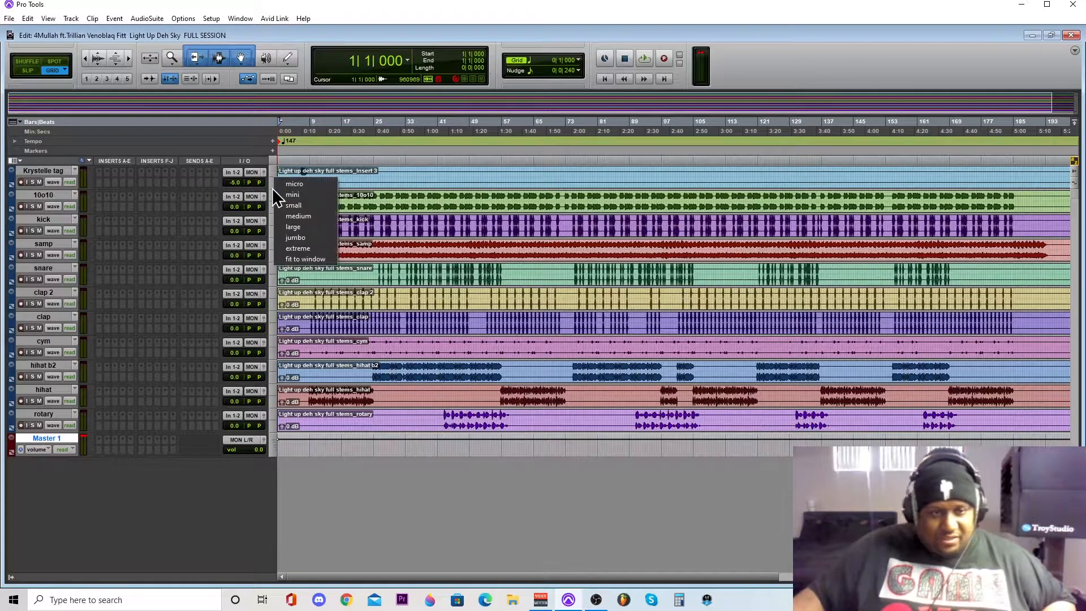
left_click(280, 217)
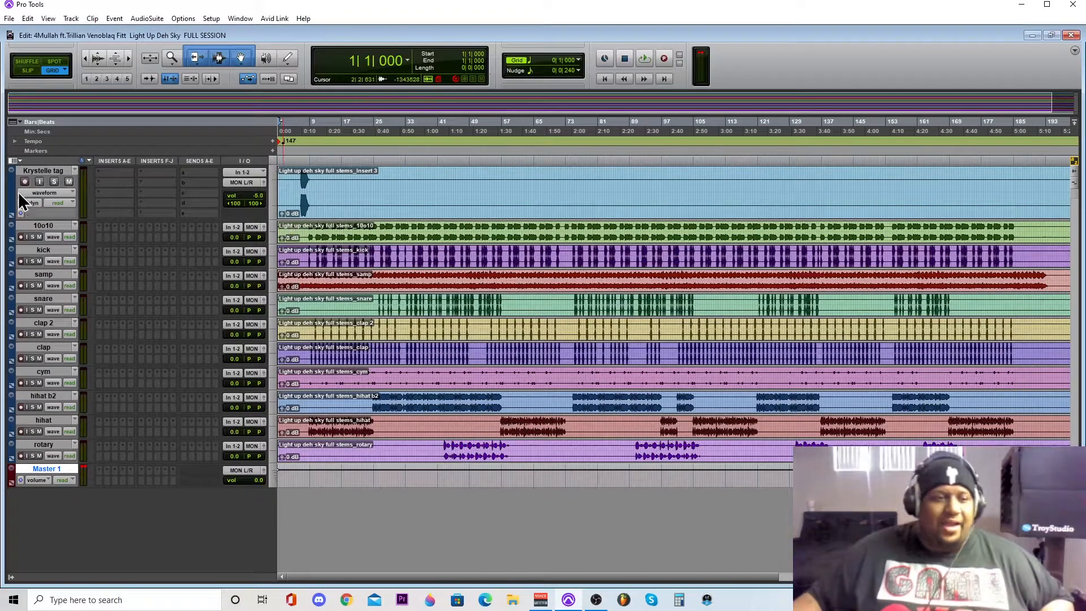
left_click(55, 182)
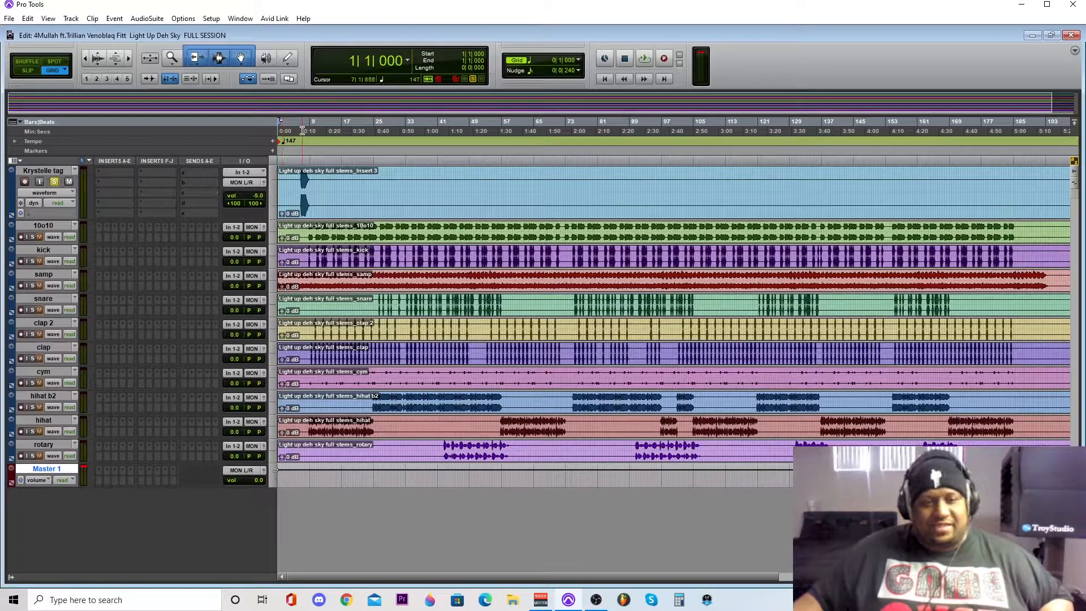
- Play the soloed tag from bar 6, beat 2, and lower its track volume to -8.4 dB in the Mix window
left_click(298, 130)
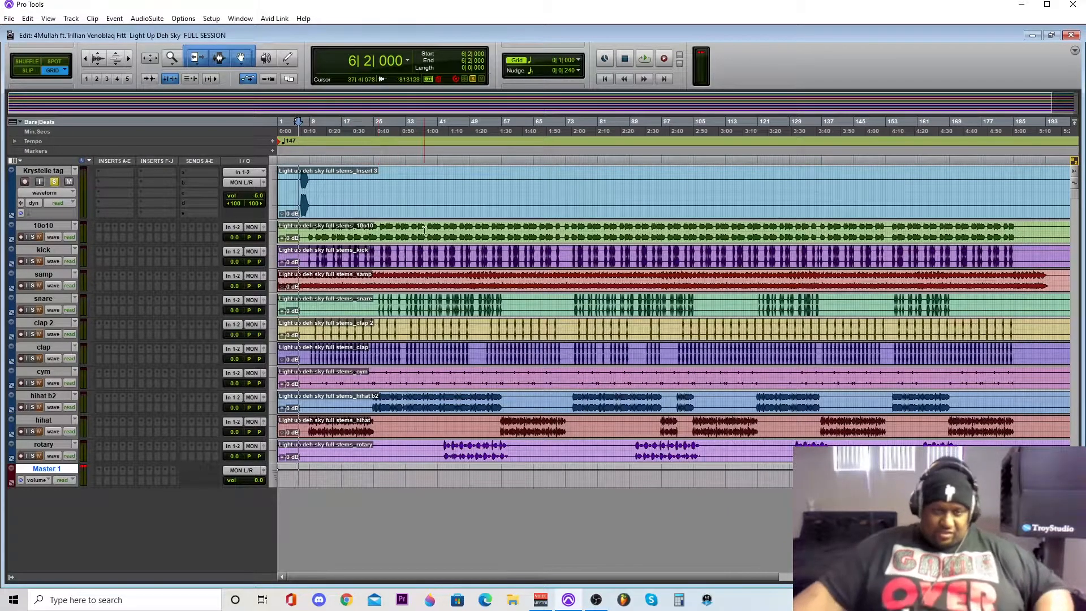
left_click(129, 55)
left_click(129, 56)
key("space")
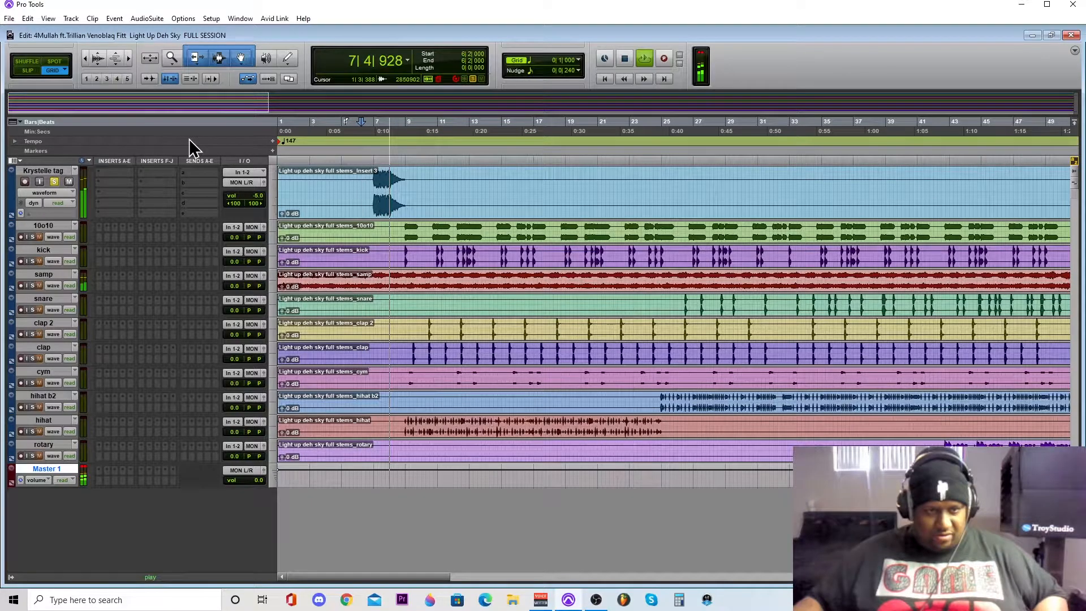
key("ctrl+equal")
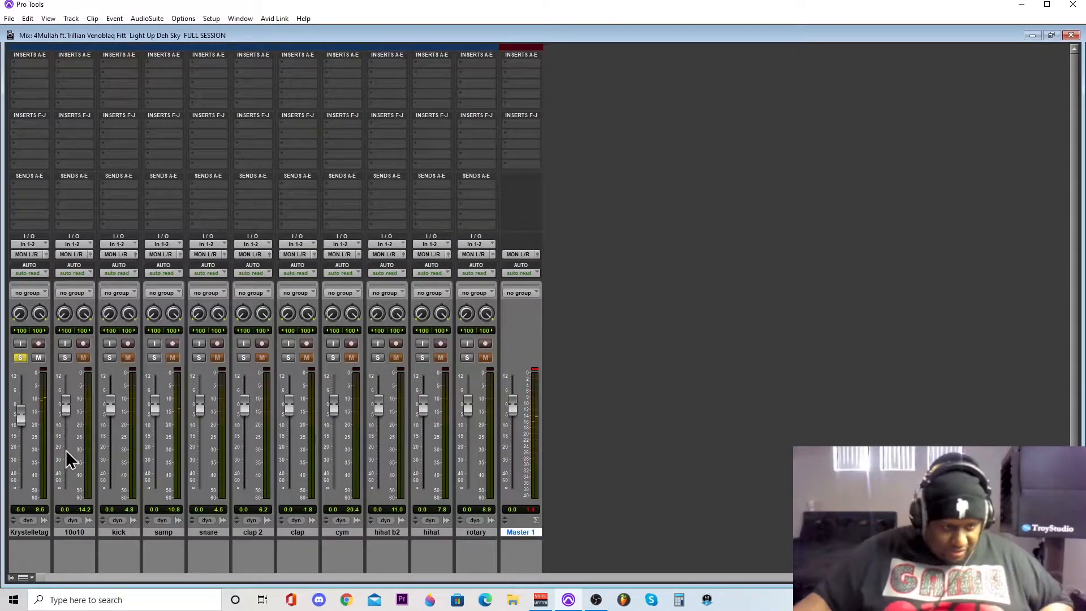
left_click_drag(20, 416, 19, 427)
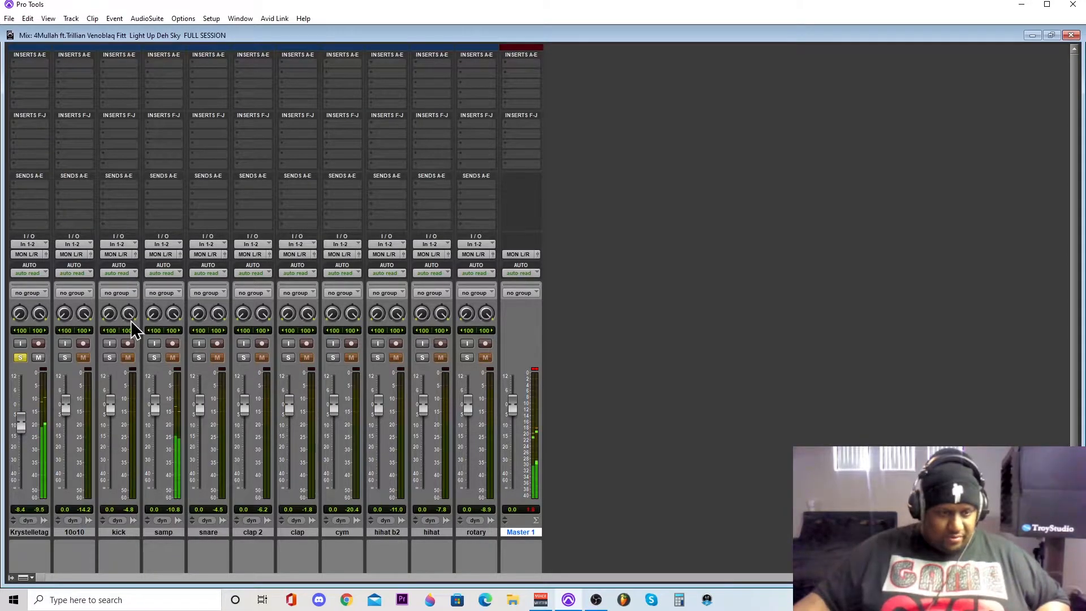
- Insert the multichannel RCompressor (stereo) plug-in in the tag track's first insert slot and place its window clear of the channel strips
left_click(17, 64)
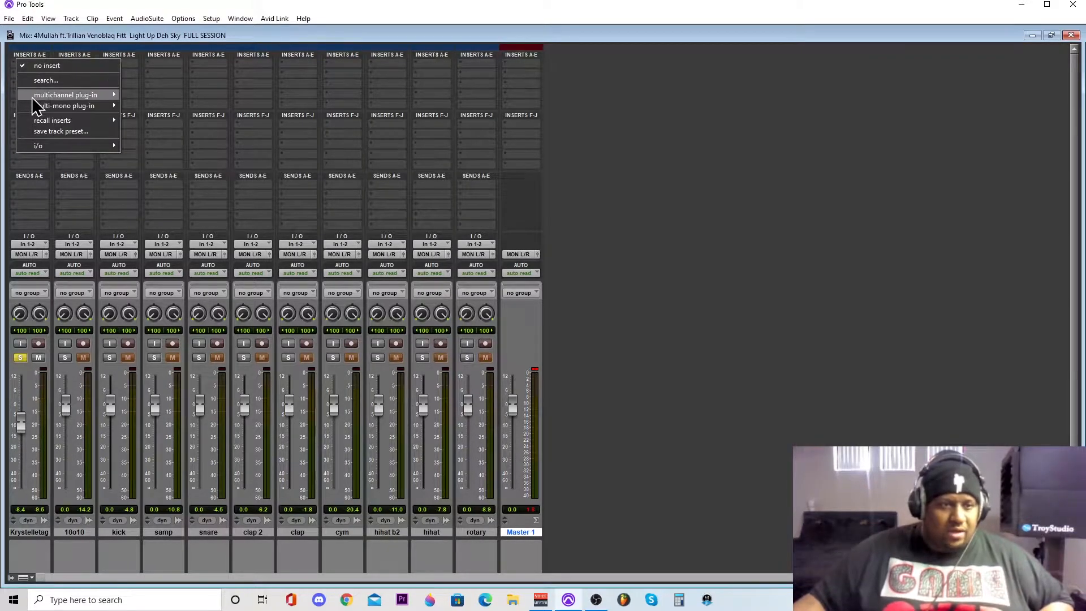
mouse_move(31, 97)
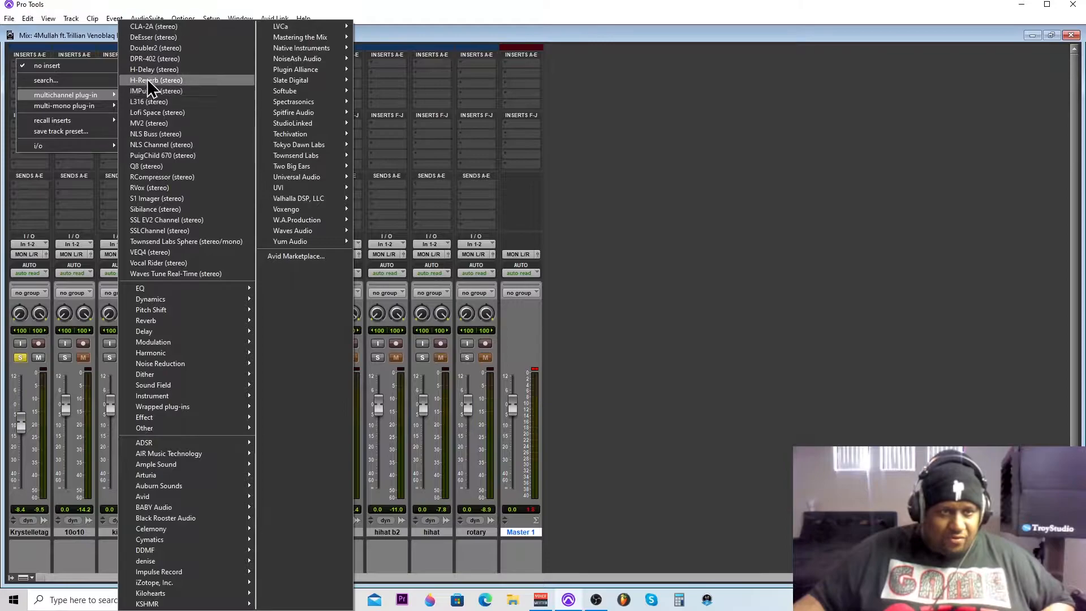
left_click(154, 178)
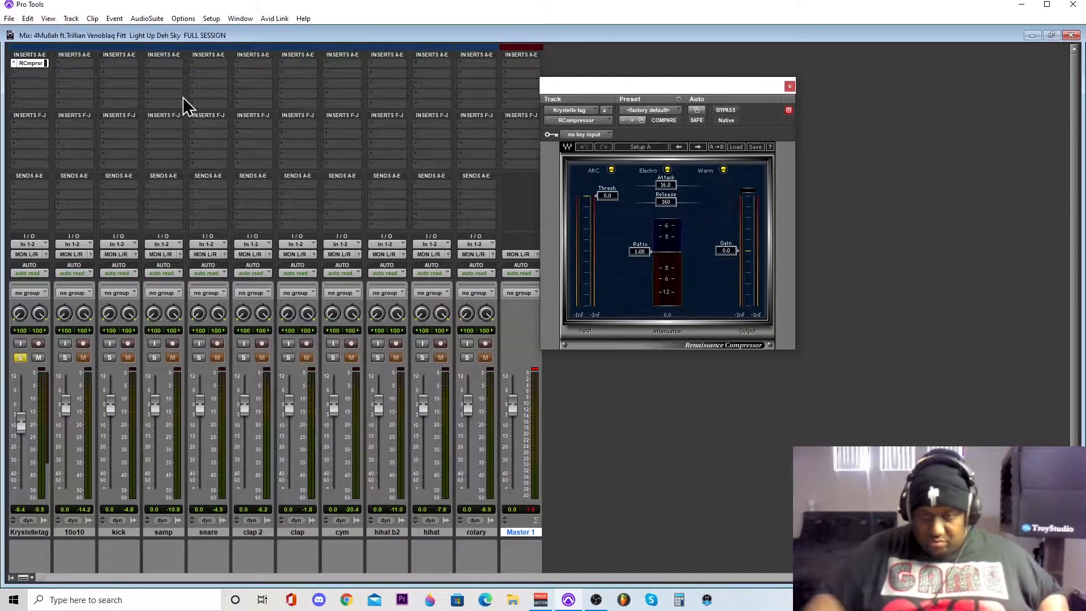
left_click_drag(603, 84, 623, 64)
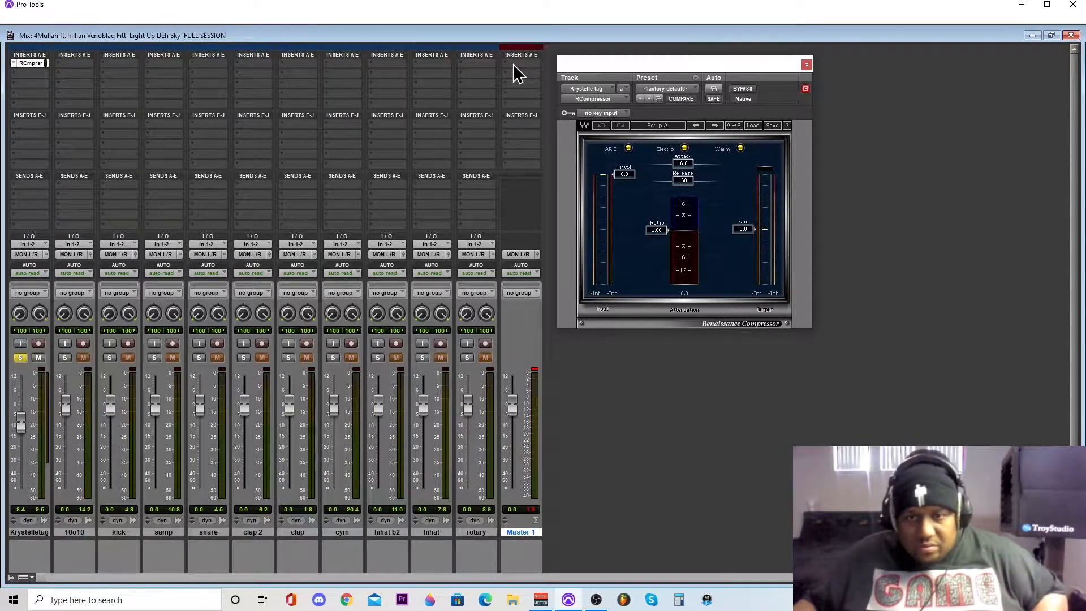
left_click(892, 55)
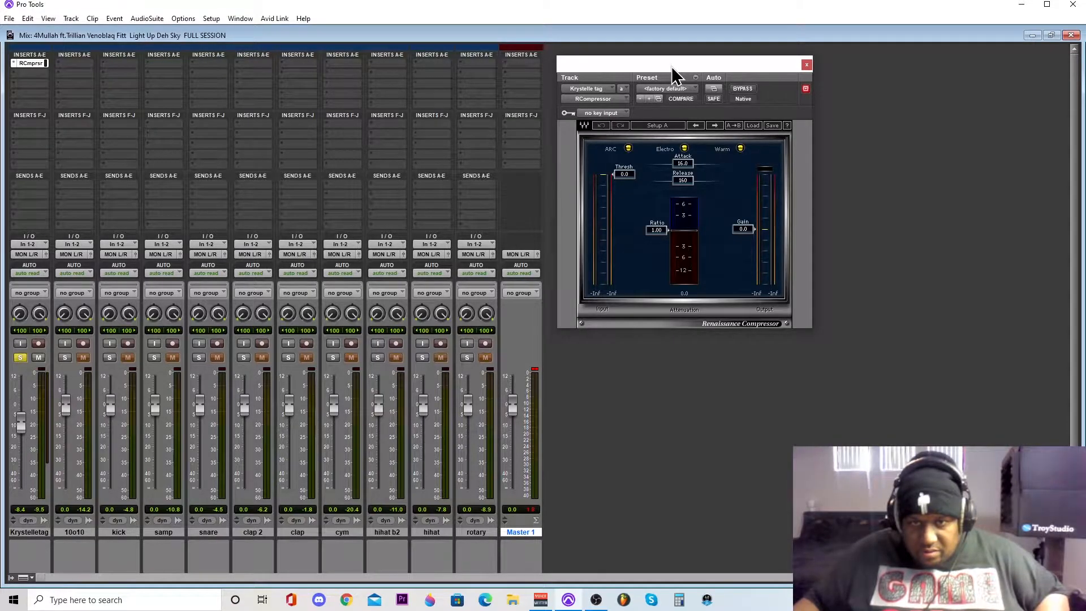
left_click_drag(671, 66, 660, 49)
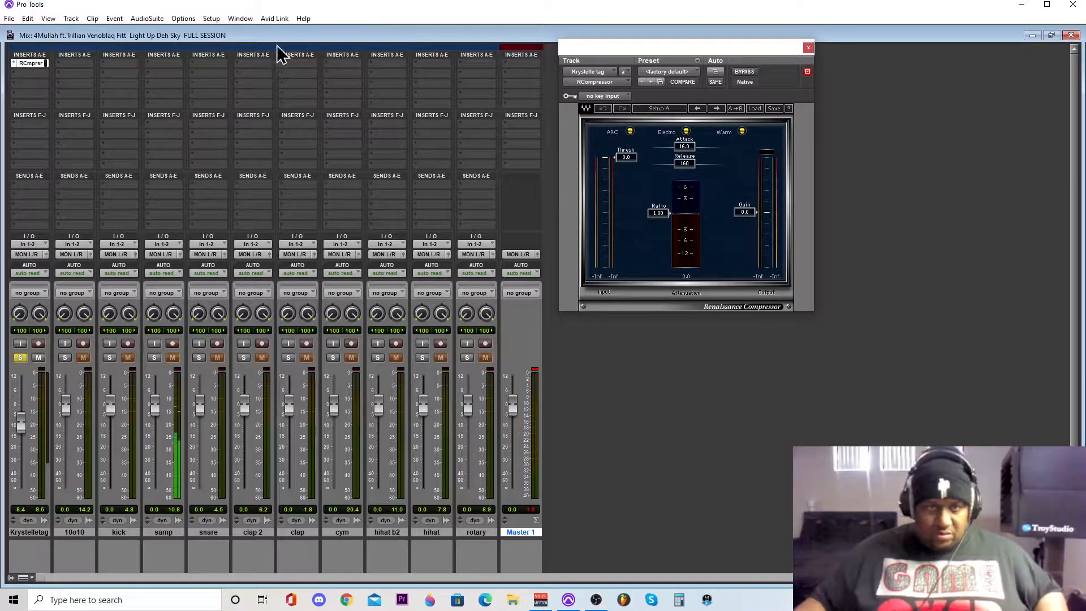
left_click(244, 23)
left_click(434, 35)
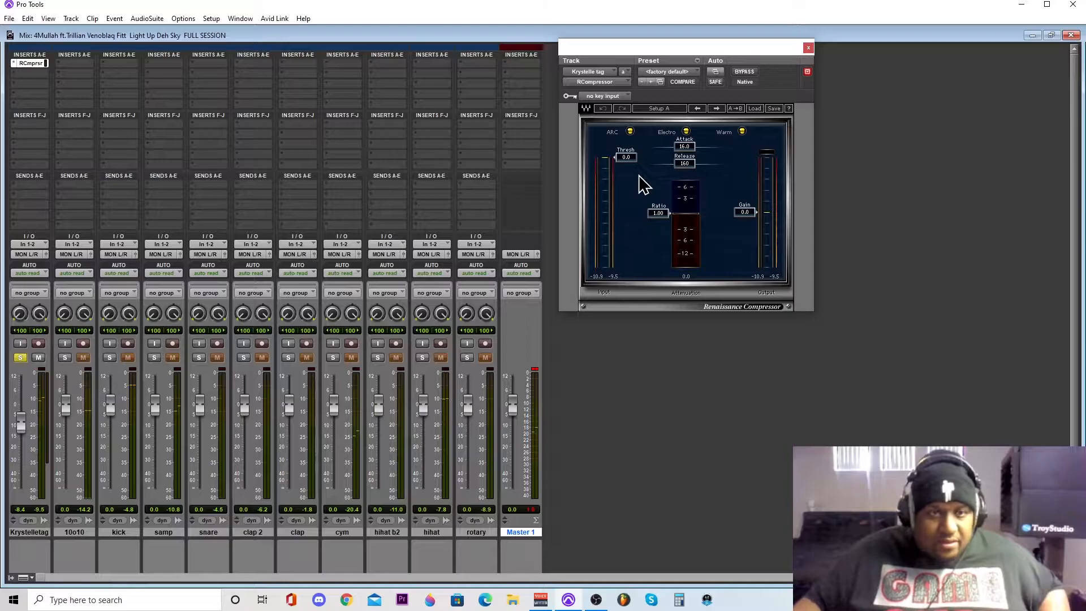
left_click(50, 19)
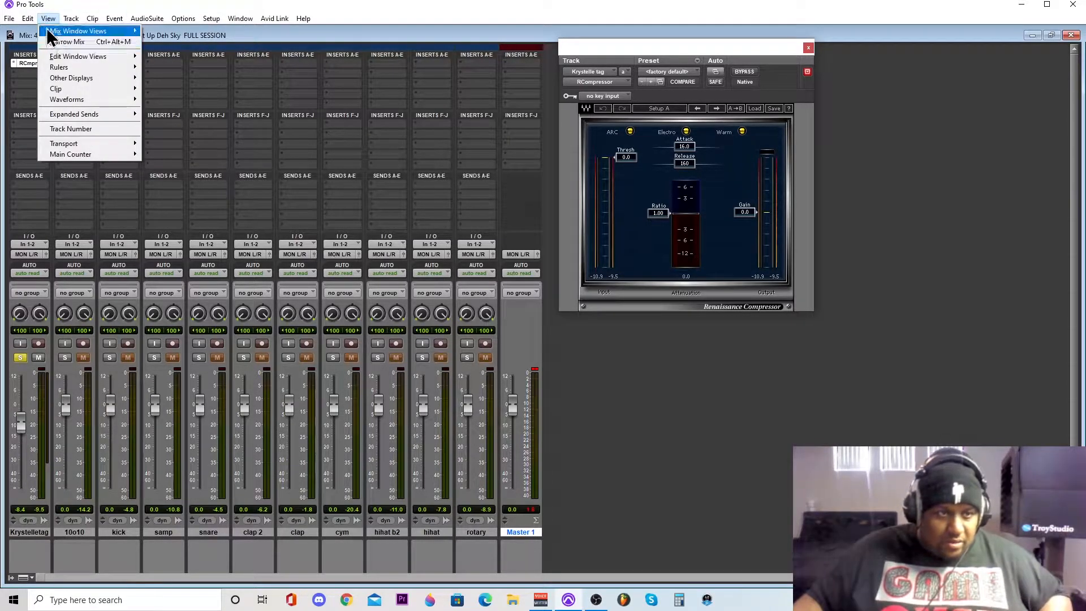
mouse_move(12, 20)
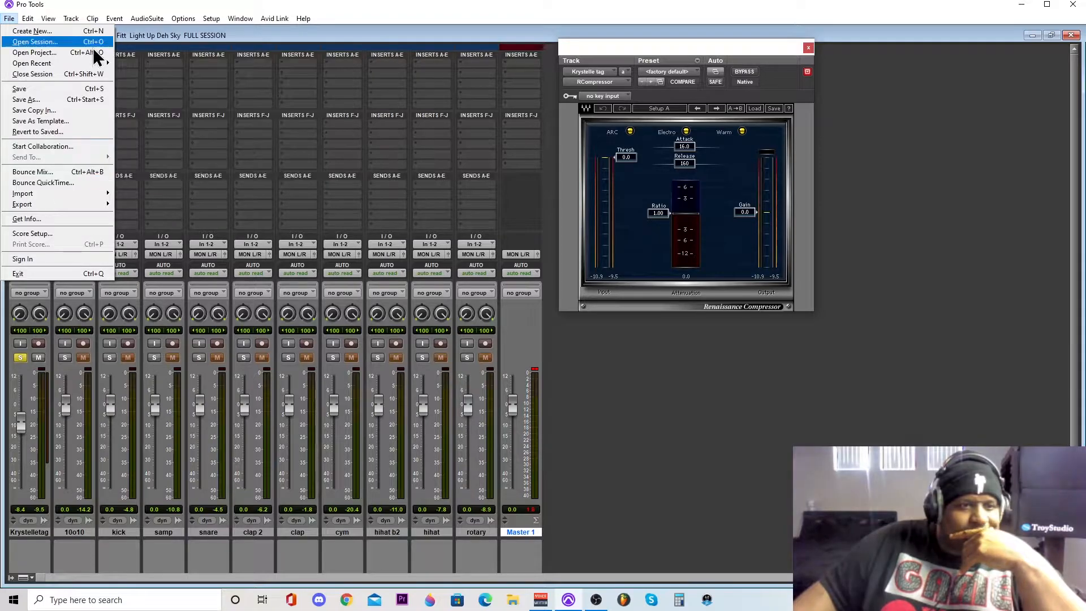
left_click(148, 19)
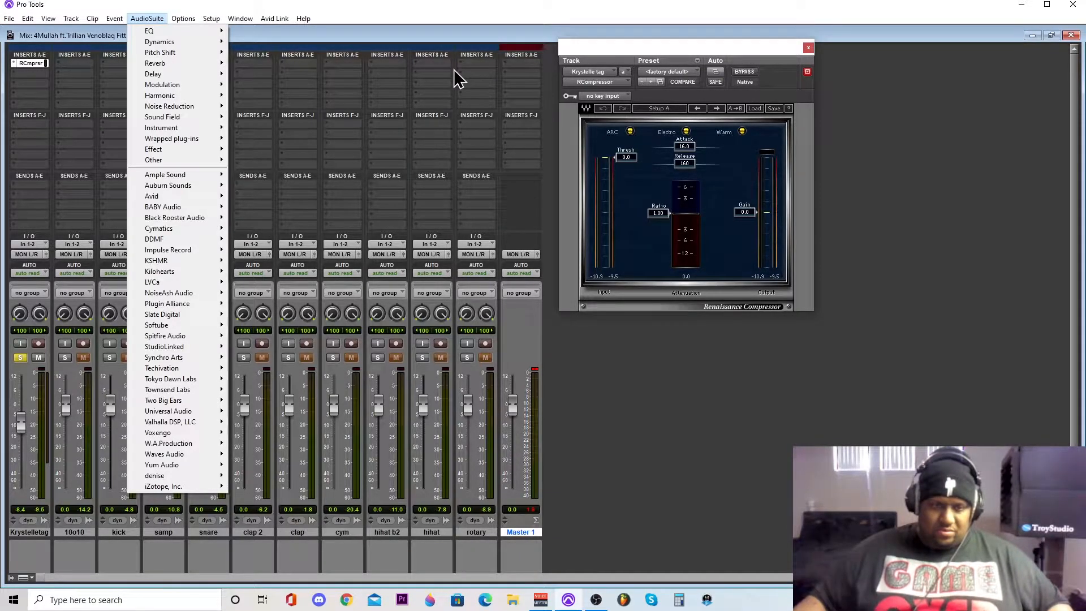
- Return to the Edit window, select the range around the tag from 6|4 to 9|2, and audition it
mouse_move(240, 18)
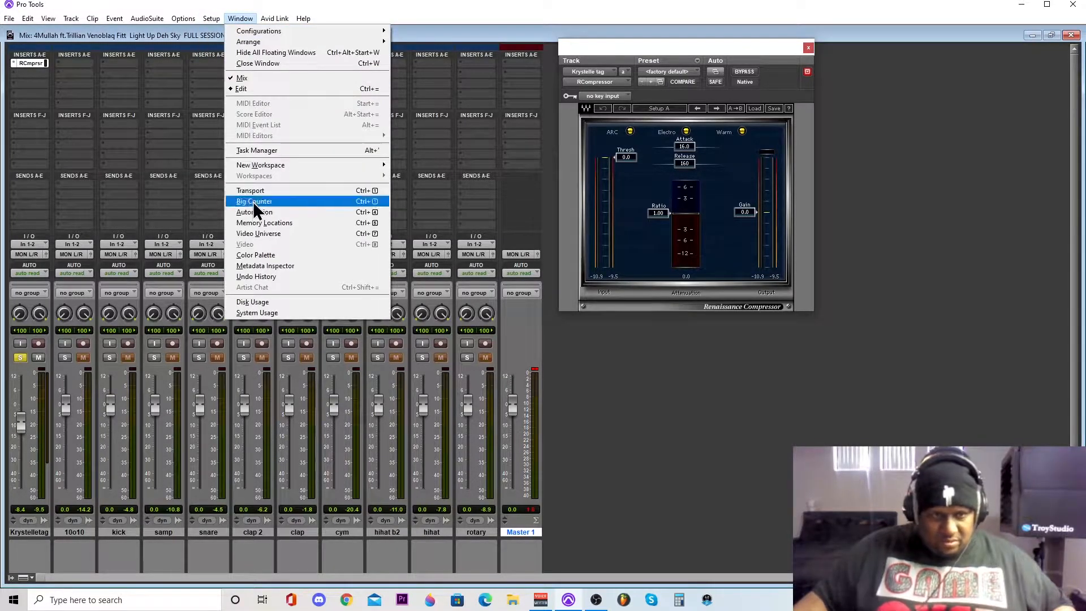
left_click(249, 89)
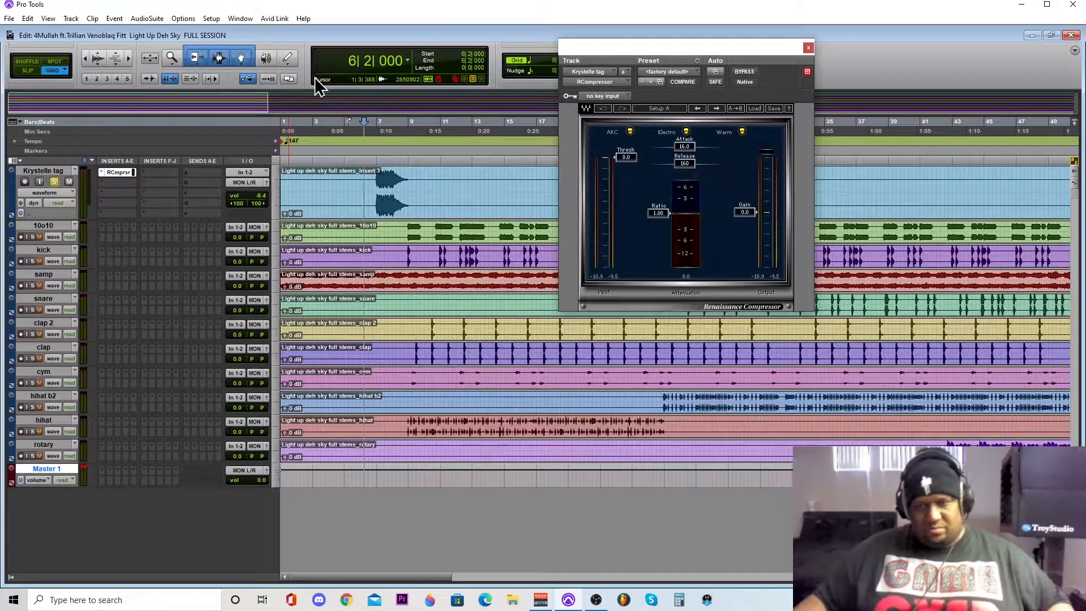
left_click_drag(376, 138, 411, 133)
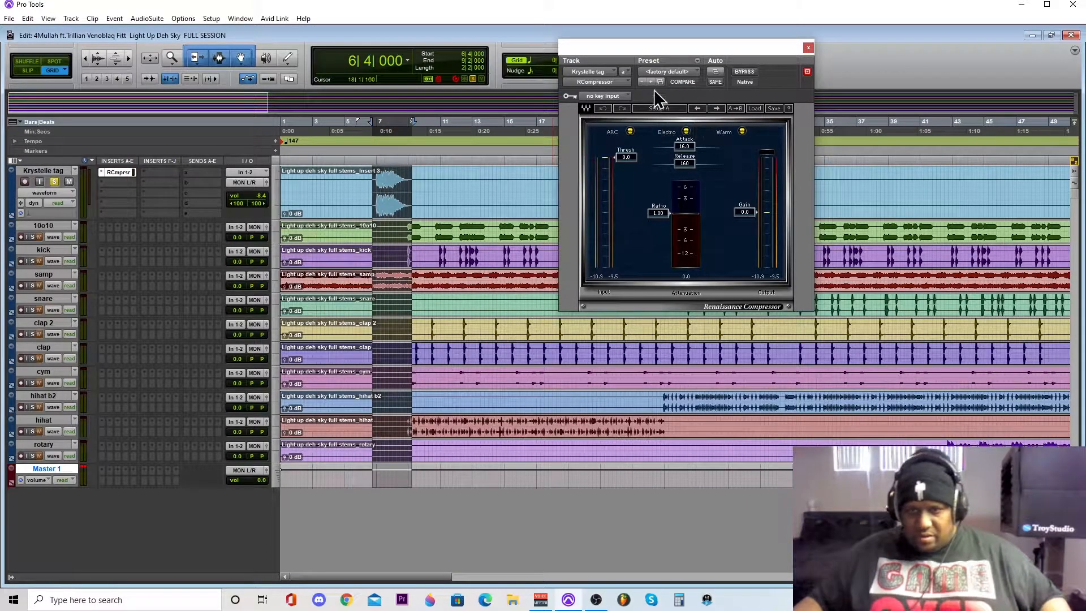
key("space")
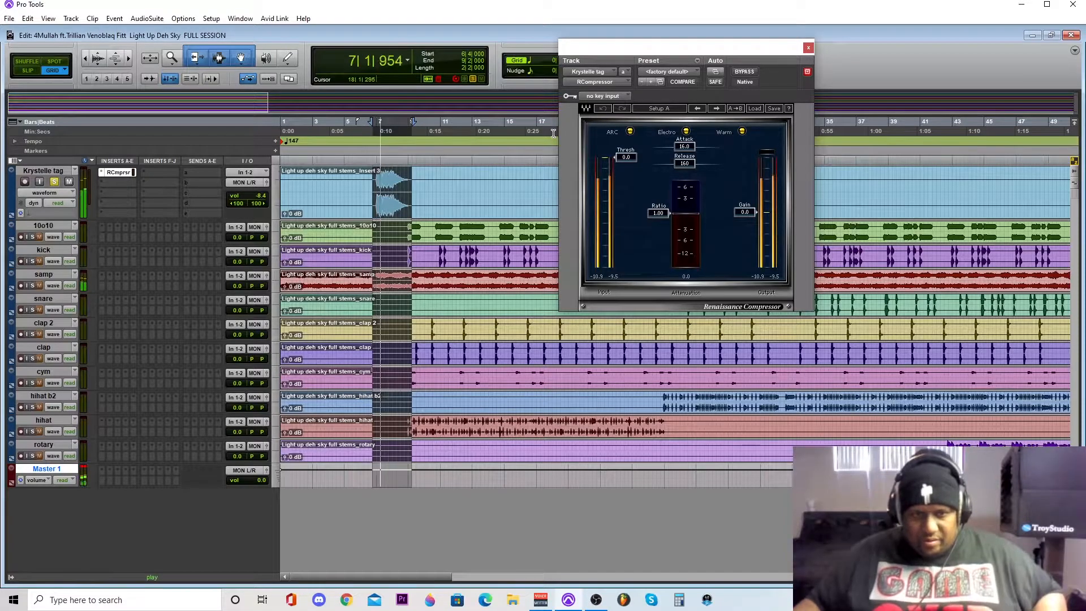
key("space")
- Set the tag compressor's ratio to 3.65, threshold to -10.9 and attack to 9.40 while auditioning the selected range
left_click_drag(680, 214, 658, 231)
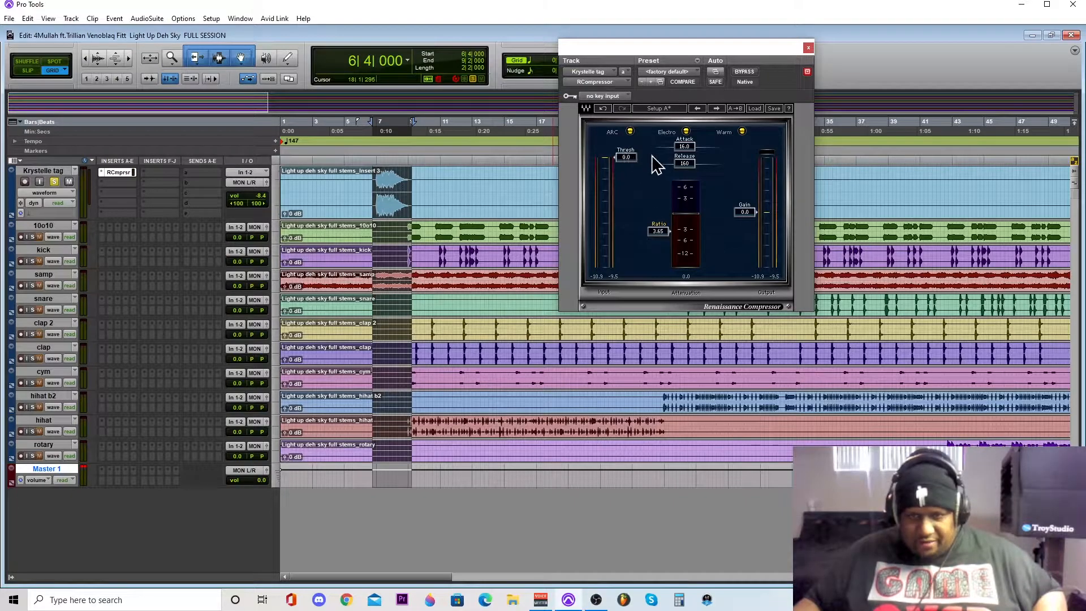
key("space")
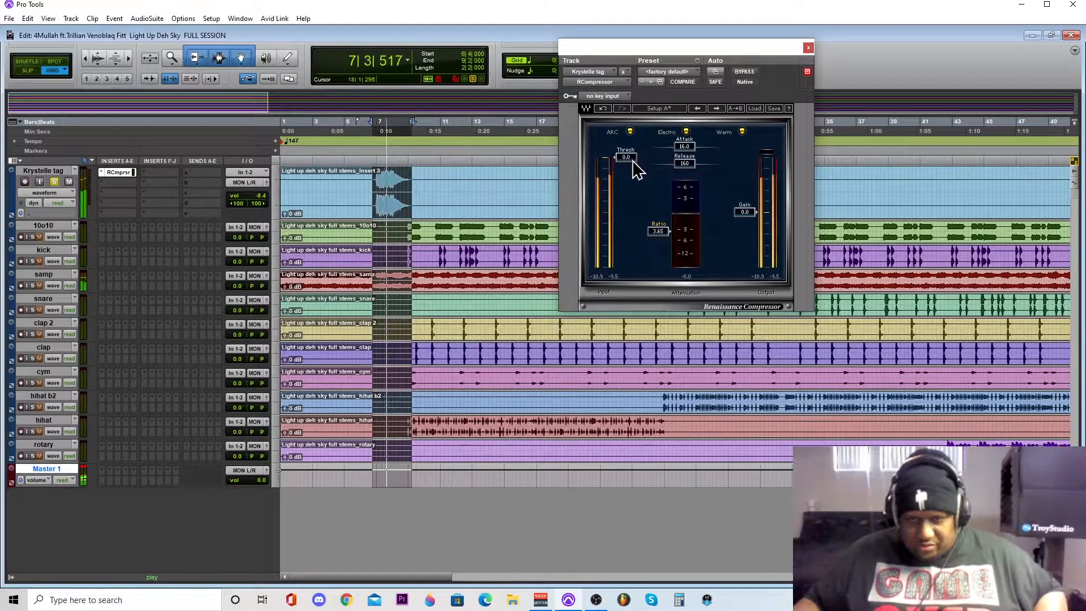
left_click_drag(633, 162, 633, 179)
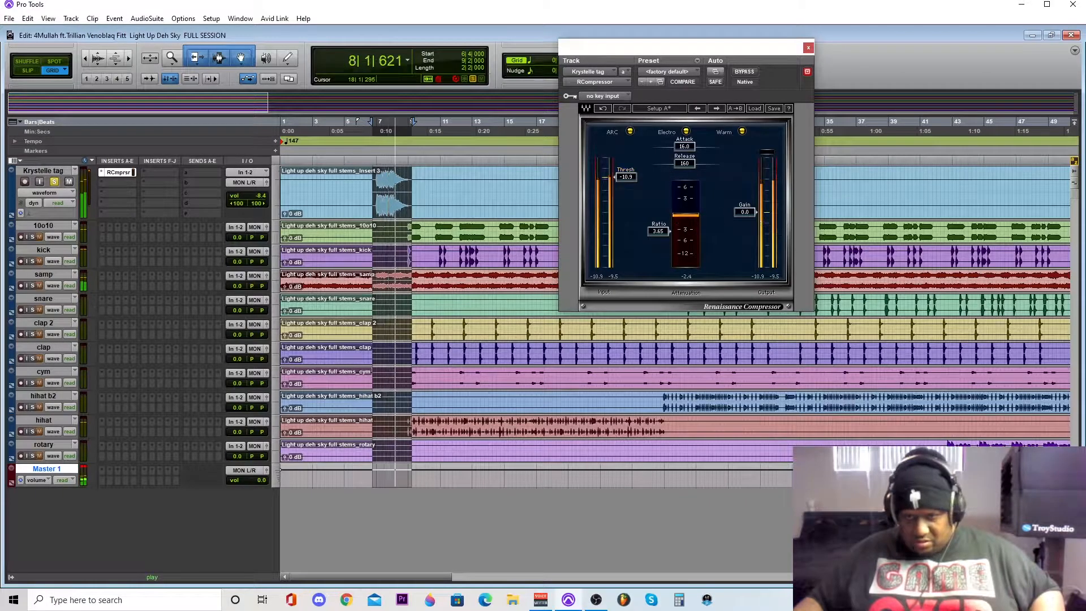
key("space")
left_click_drag(688, 154, 687, 176)
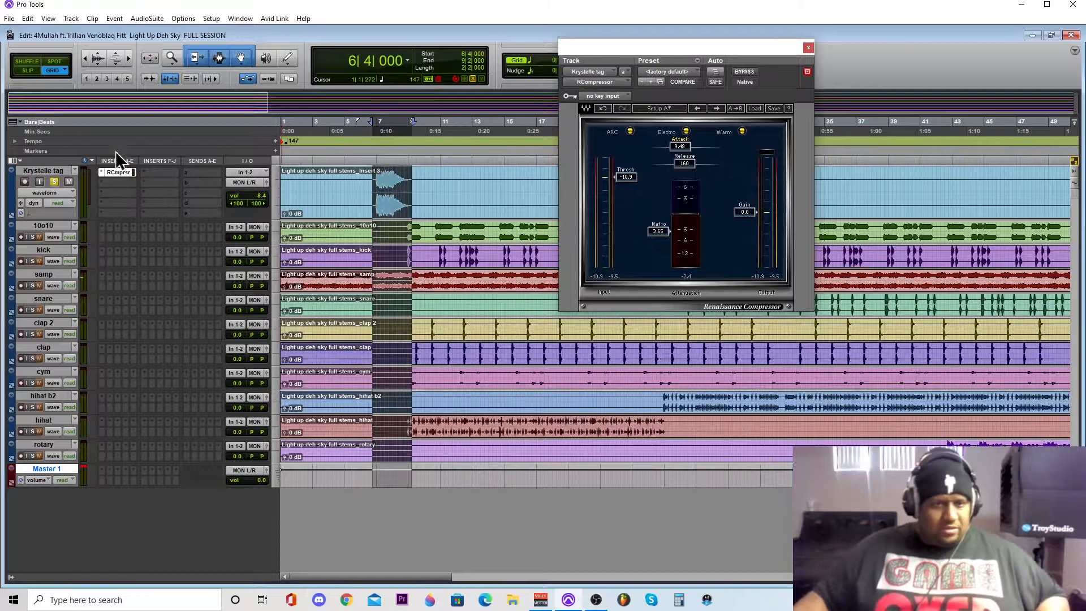
- Unsolo the tag track, play the selection with the full beat, and set the tag's volume to -4.6 dB
left_click(54, 182)
key("space")
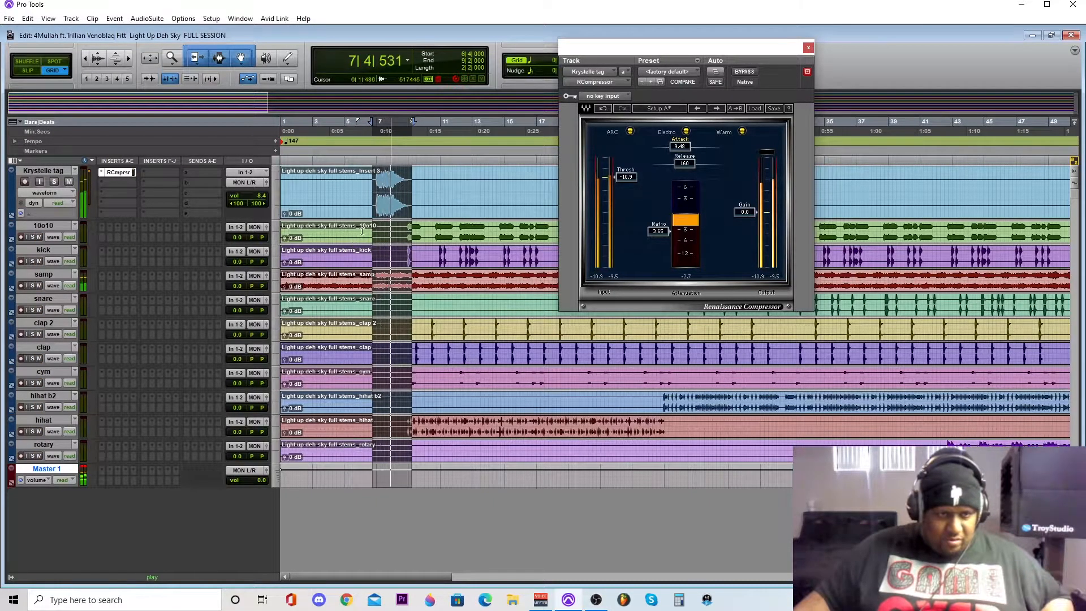
left_click(266, 182)
left_click_drag(306, 253, 308, 249)
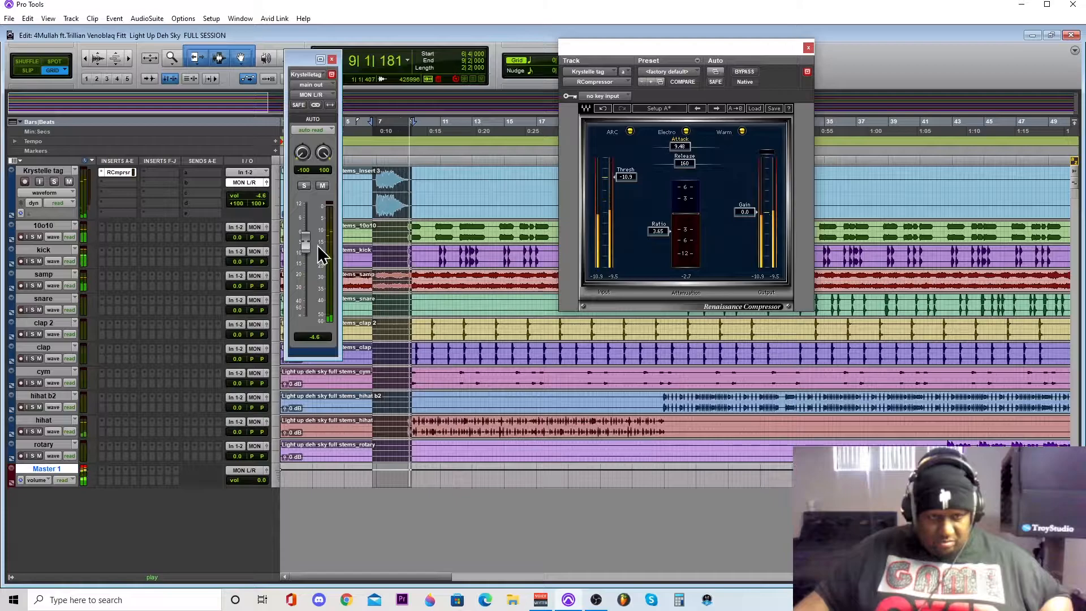
key("space")
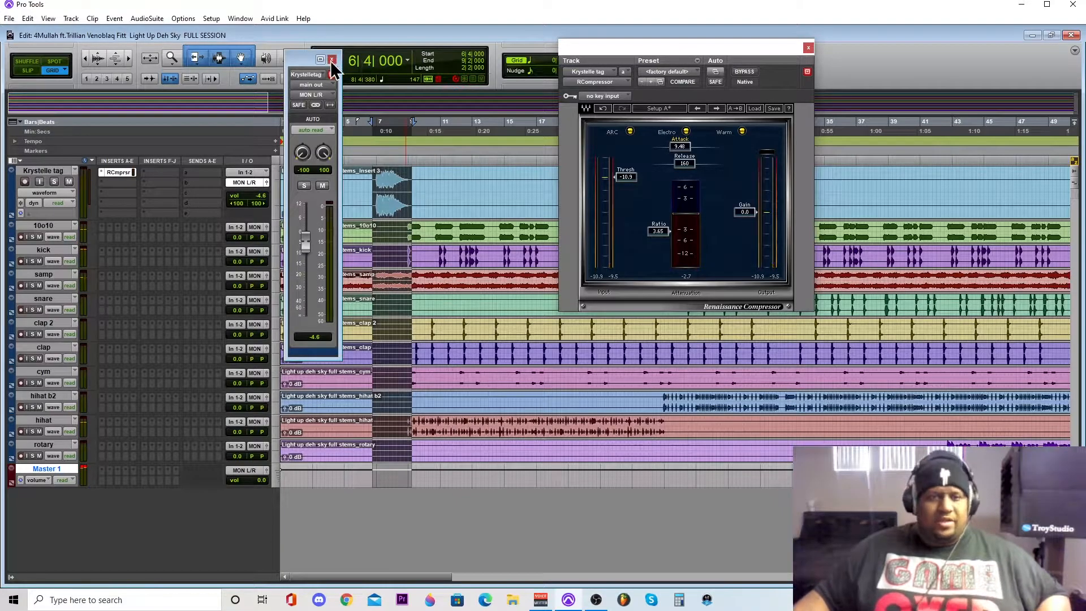
- Close the tag track's channel strip window, then set the 10o10 track's height to medium and solo it
left_click(331, 59)
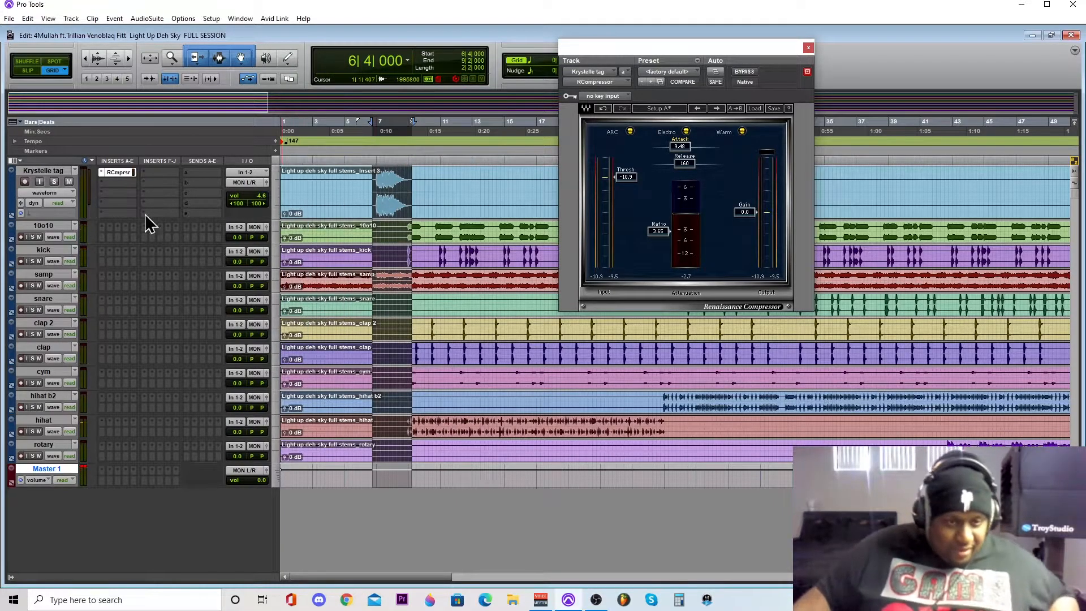
left_click(277, 232)
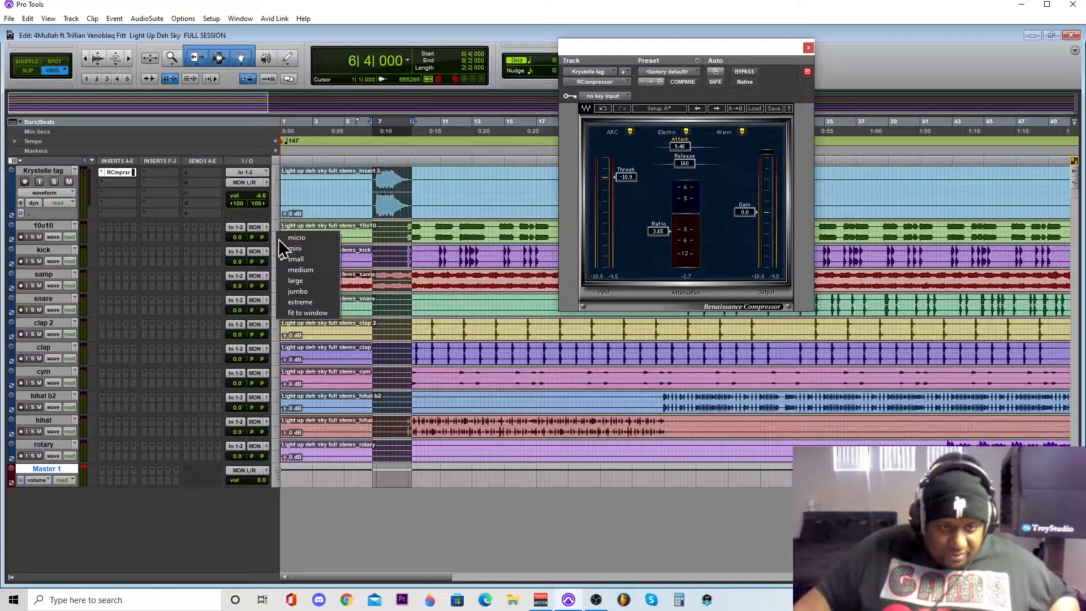
left_click(289, 269)
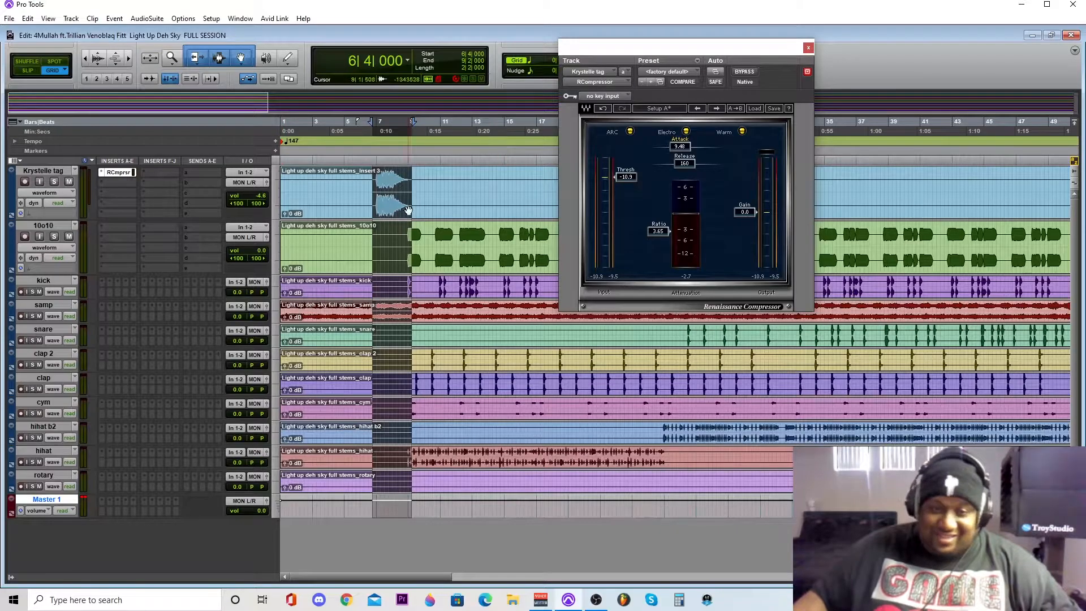
left_click(54, 236)
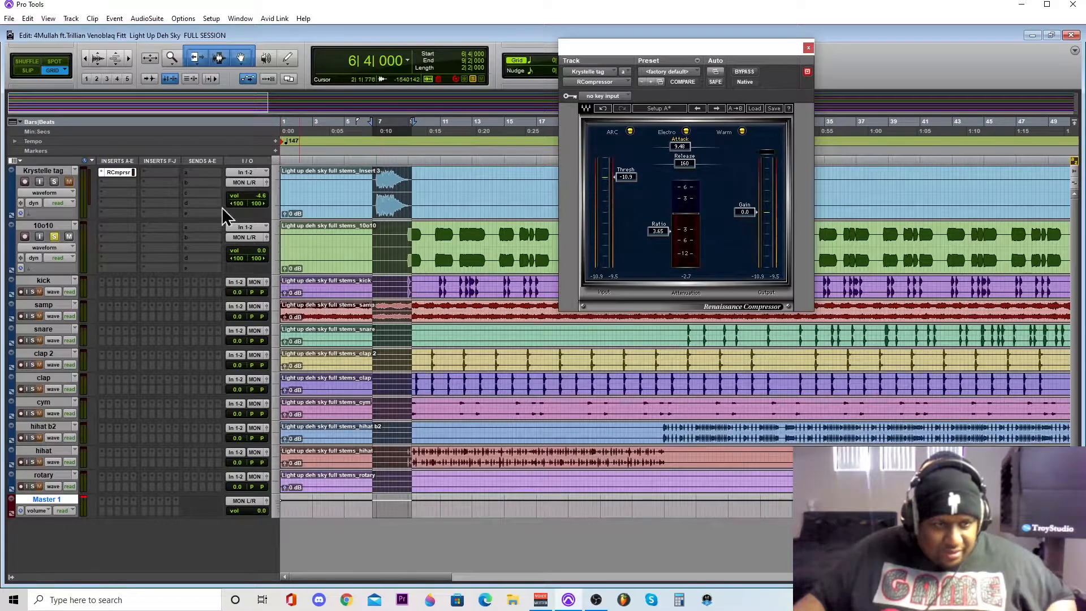
- Insert the multichannel RVox (stereo) plug-in in the 10o10 track's first insert slot
left_click(103, 227)
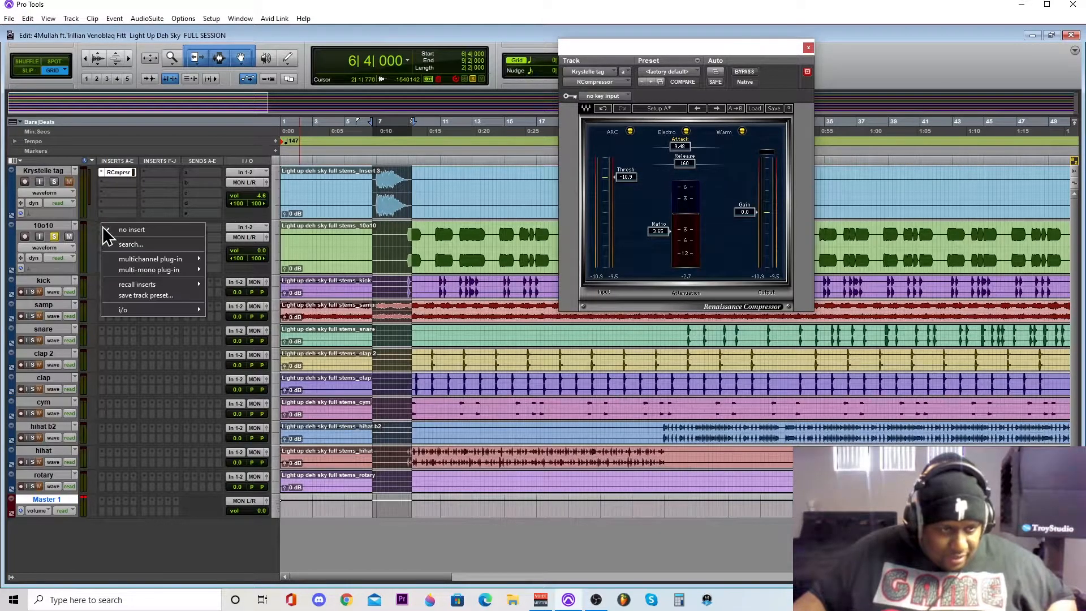
mouse_move(127, 260)
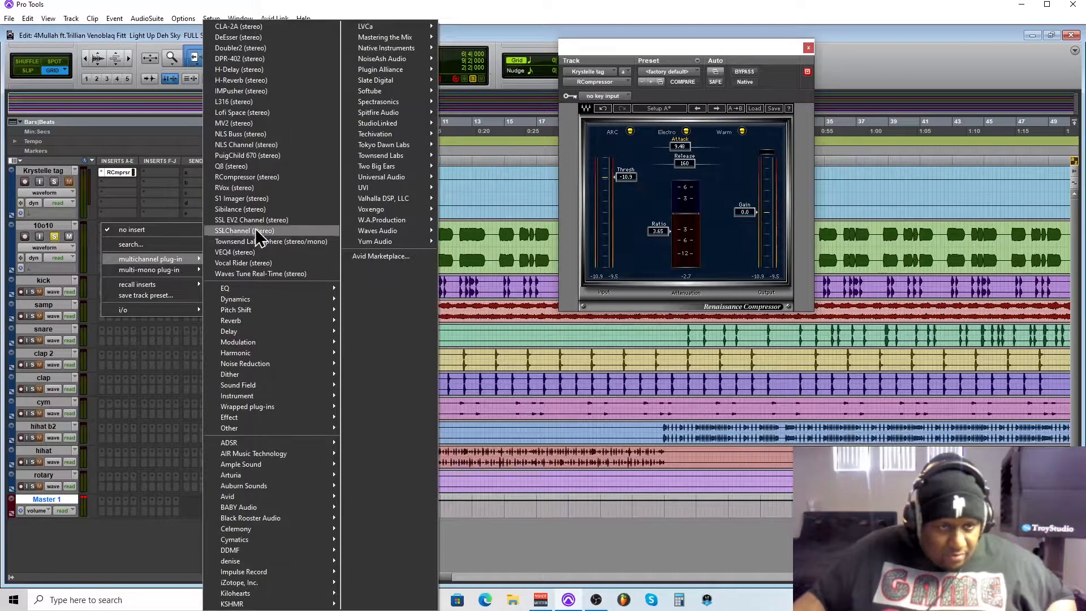
left_click(245, 188)
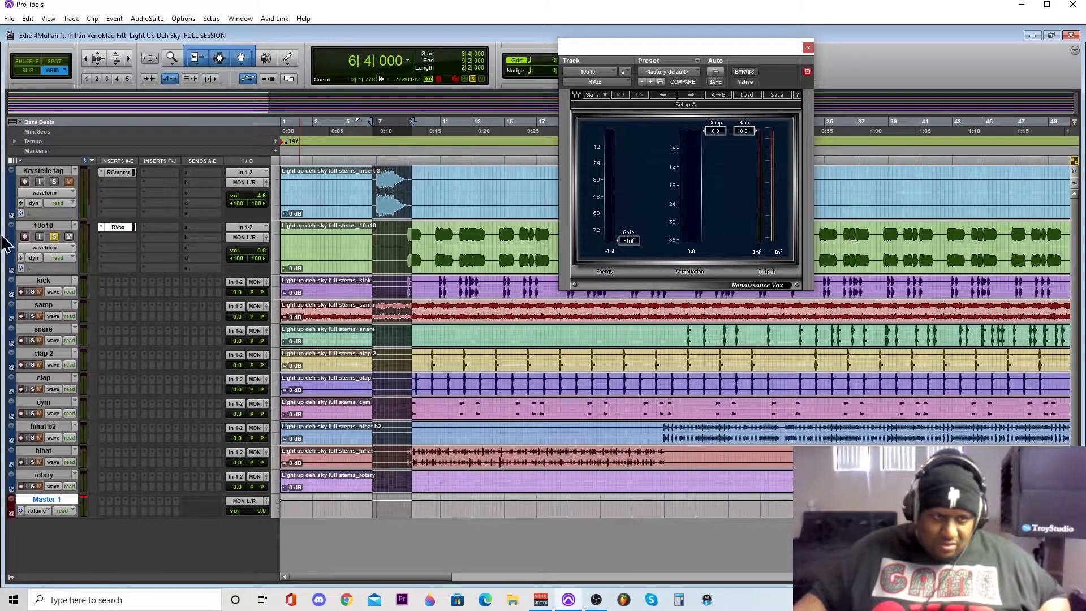
- Select bars 9 to 14, extend the selection start to 8|4|109 in Slip mode, and play the range
left_click_drag(407, 146, 488, 148)
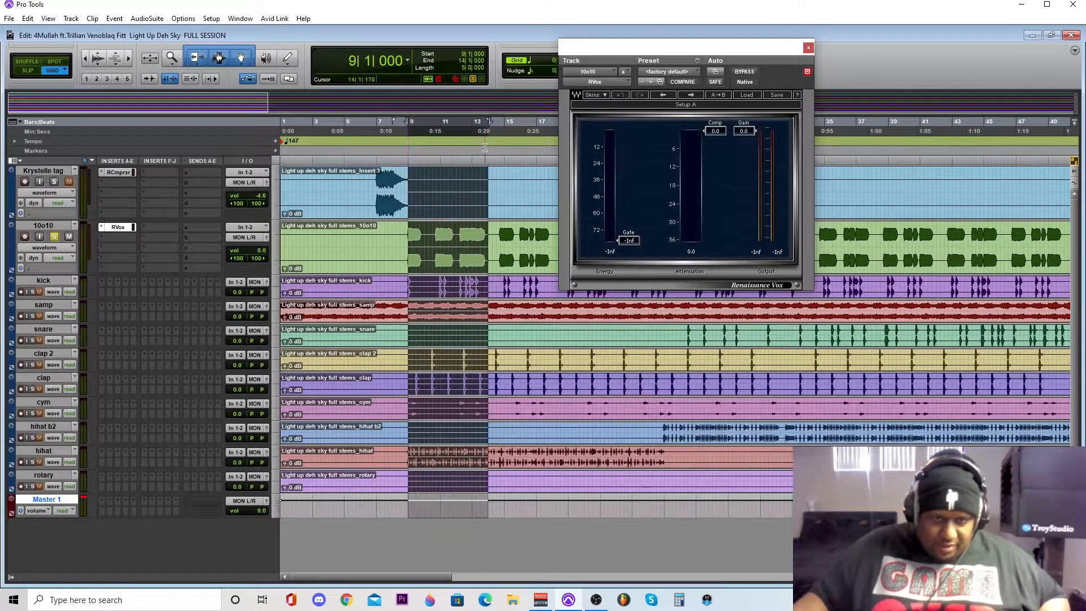
left_click(28, 71)
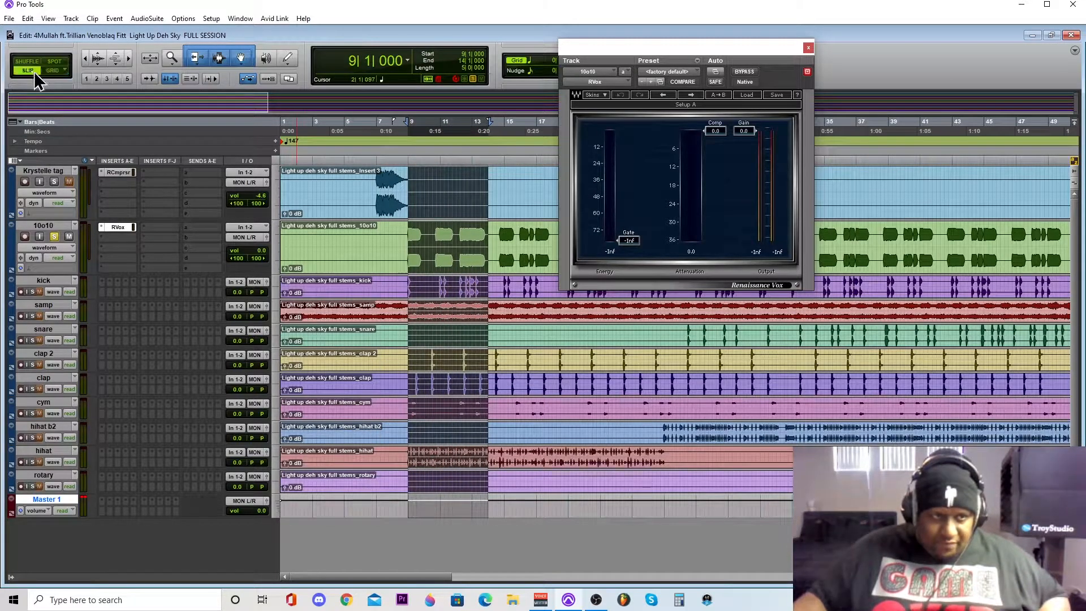
mouse_move(407, 125)
left_mouse_down()
mouse_move(394, 125)
mouse_move(405, 128)
left_mouse_up()
key("space")
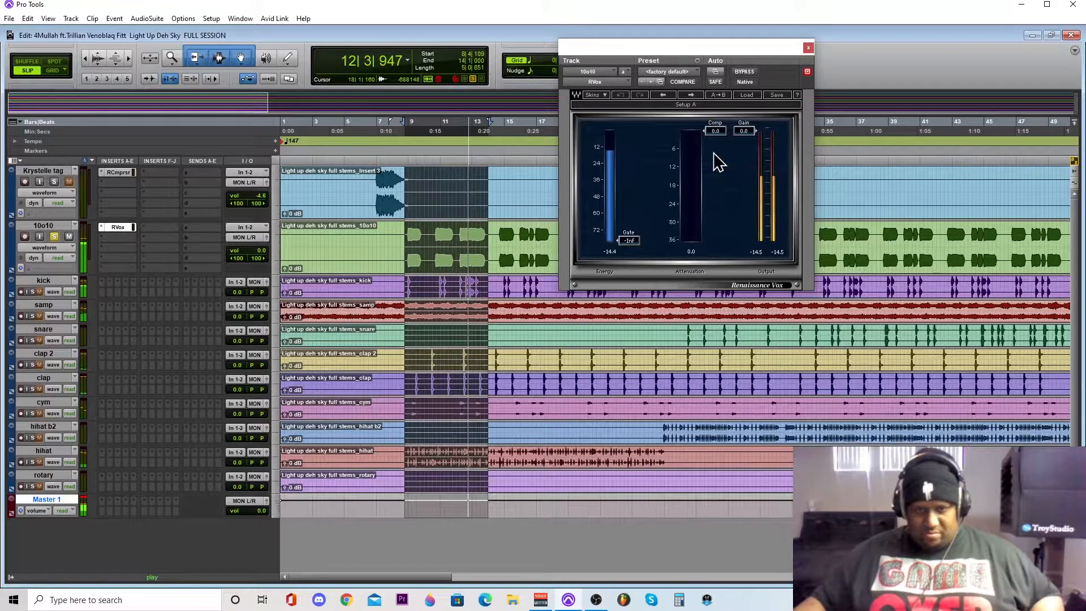
- Set the 10o10 track's RVox compression to -8.5 and gain to -1.2 during playback, then stop
left_click_drag(704, 131, 755, 243)
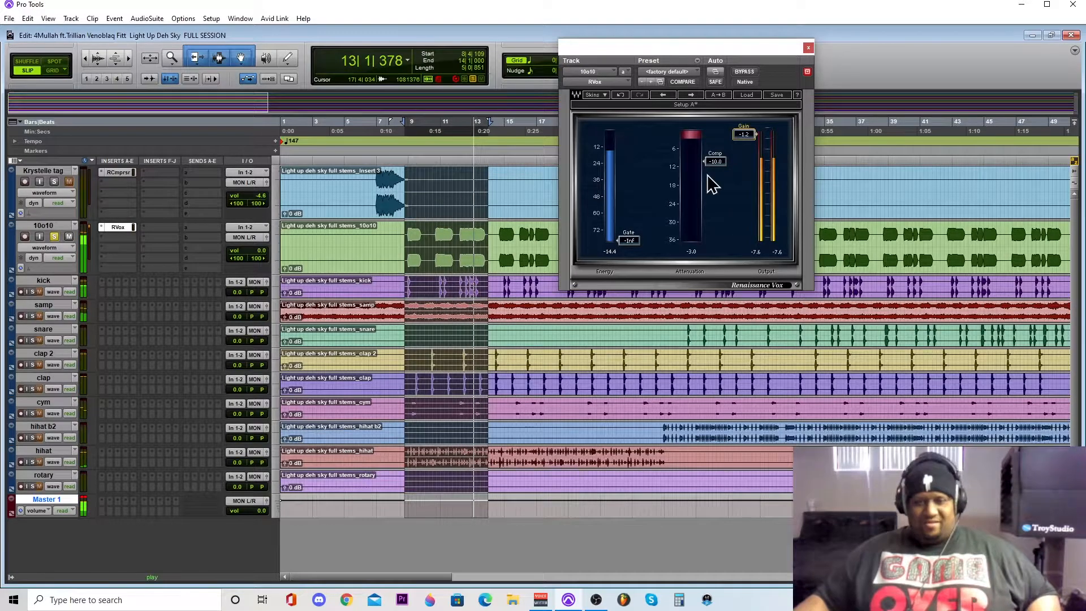
left_click_drag(715, 161, 715, 156)
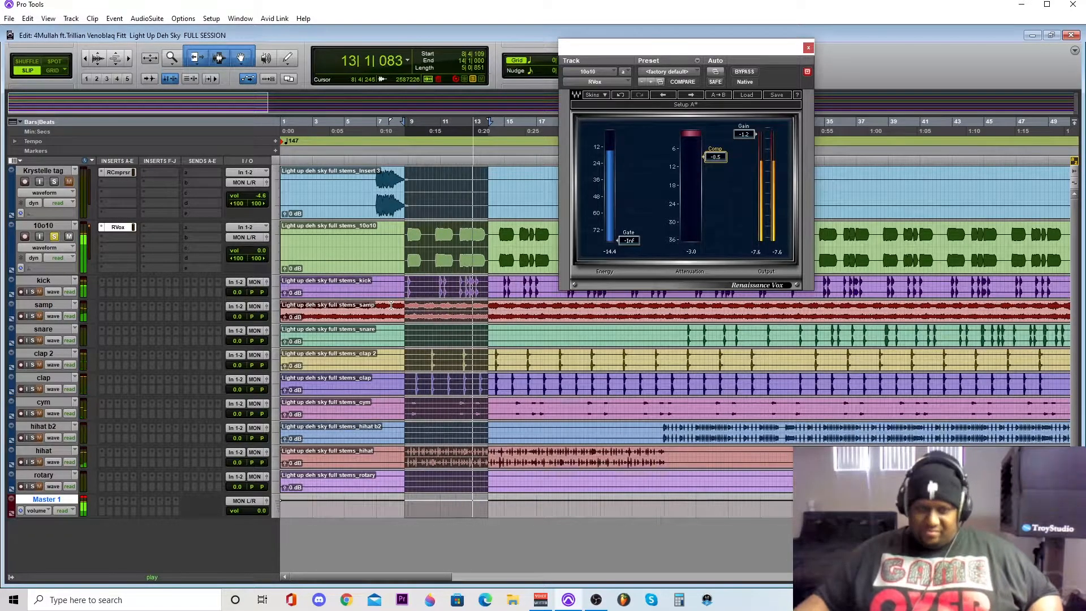
key("space")
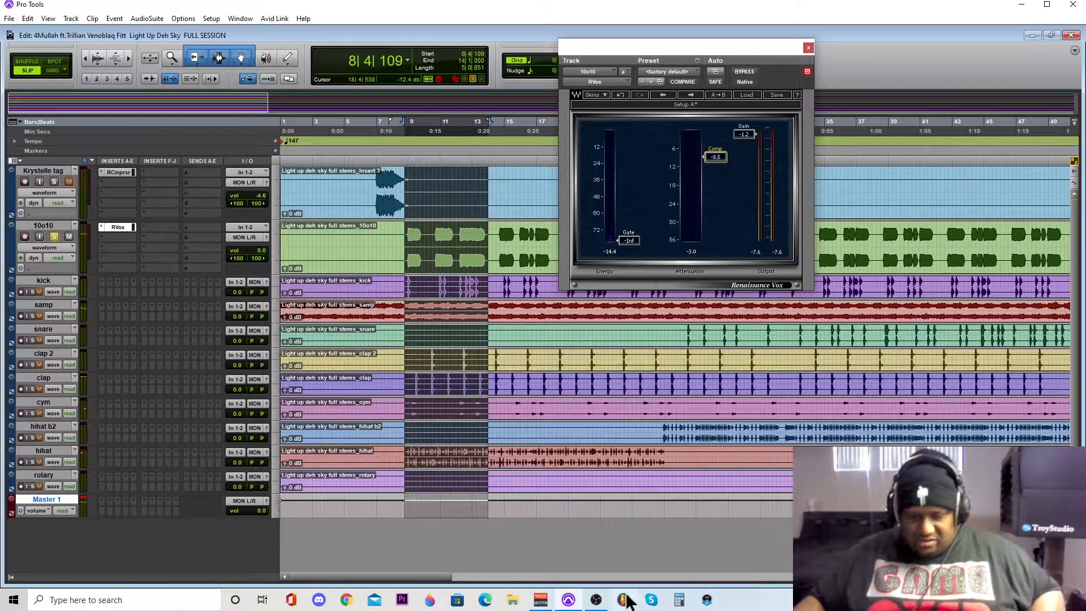
- Check the recording's audio mixer levels in OBS and return to the Pro Tools session
left_click(597, 603)
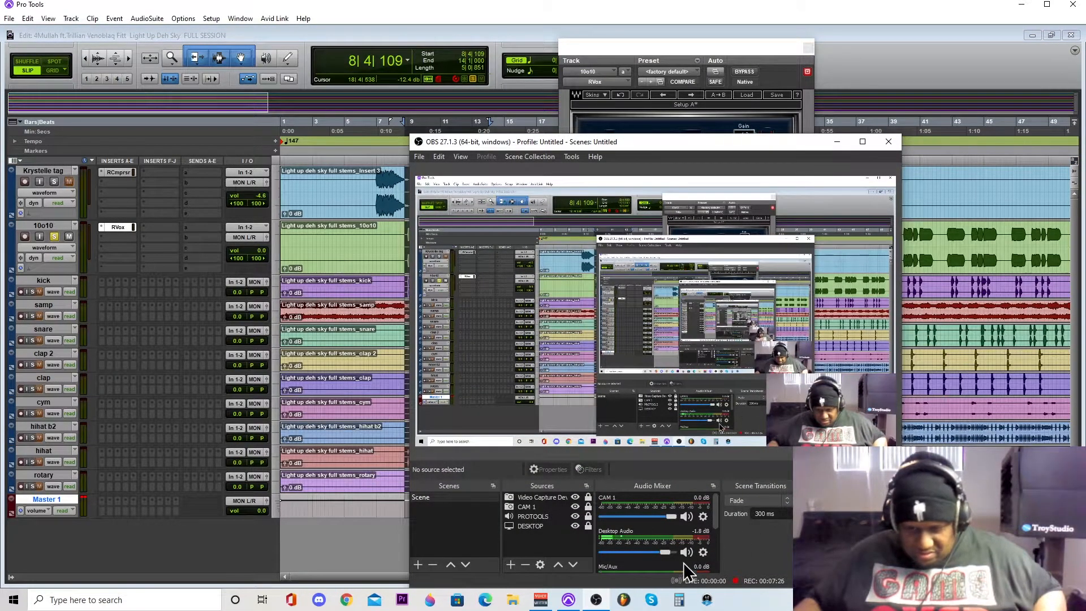
left_click(595, 603)
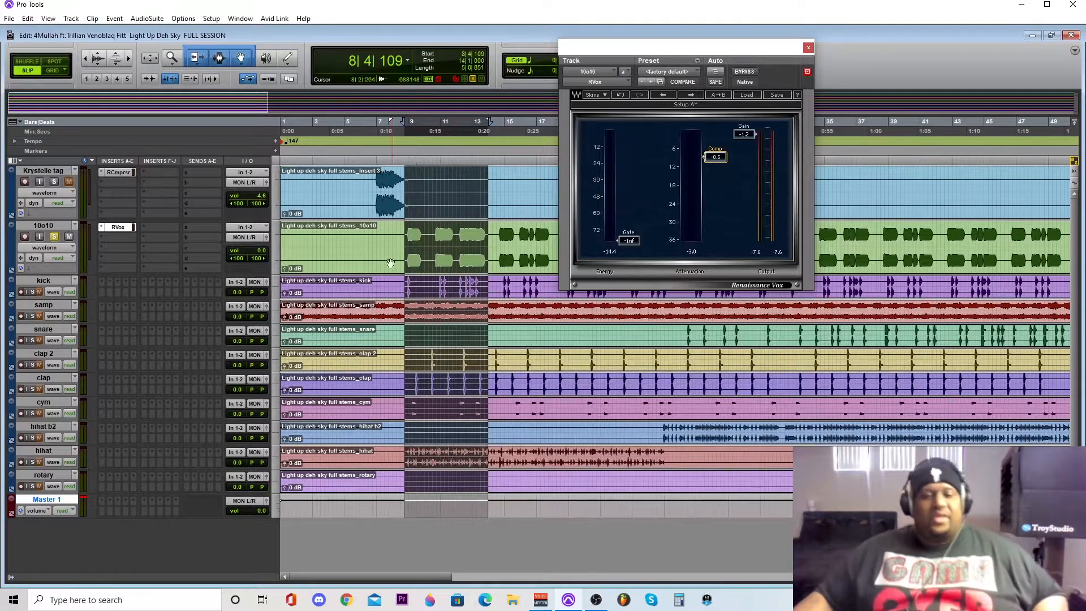
- Set the kick track's height to medium and switch the solo from the 10o10 track to the kick
left_click(274, 290)
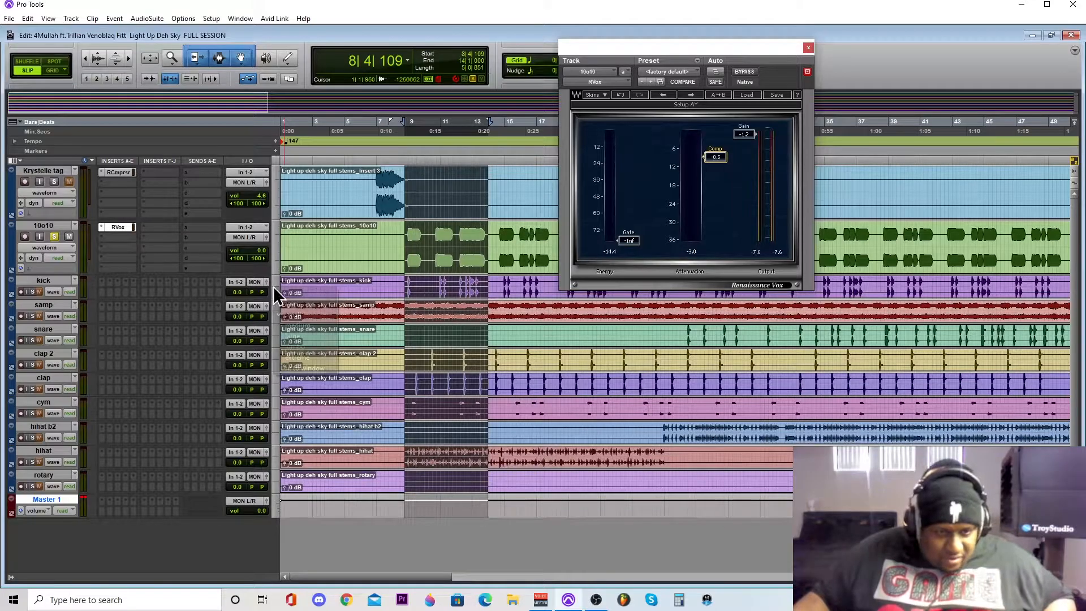
left_click(291, 326)
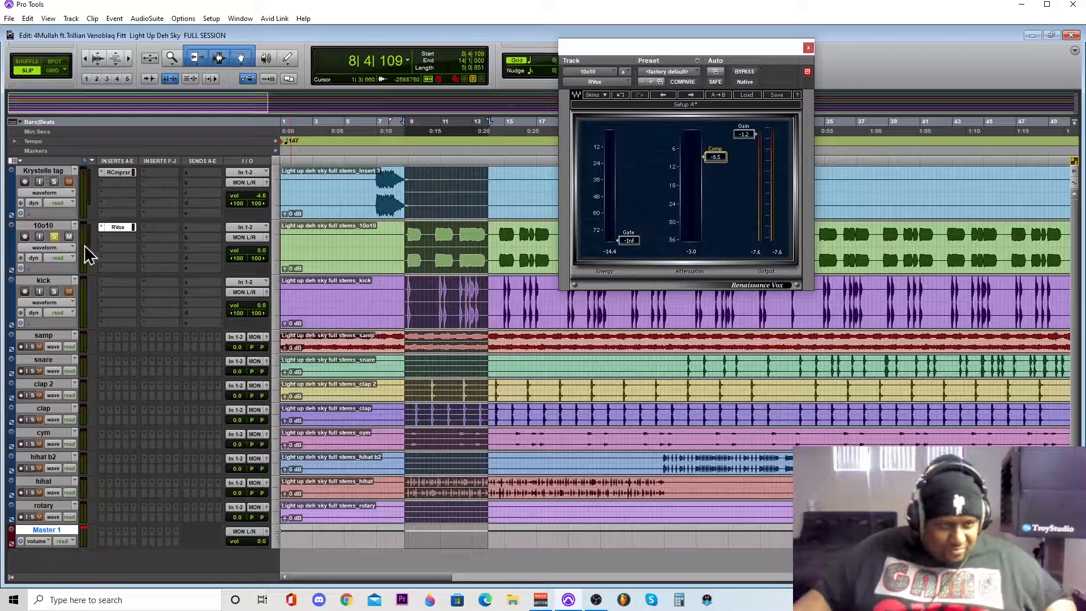
left_click(55, 237)
left_click(54, 291)
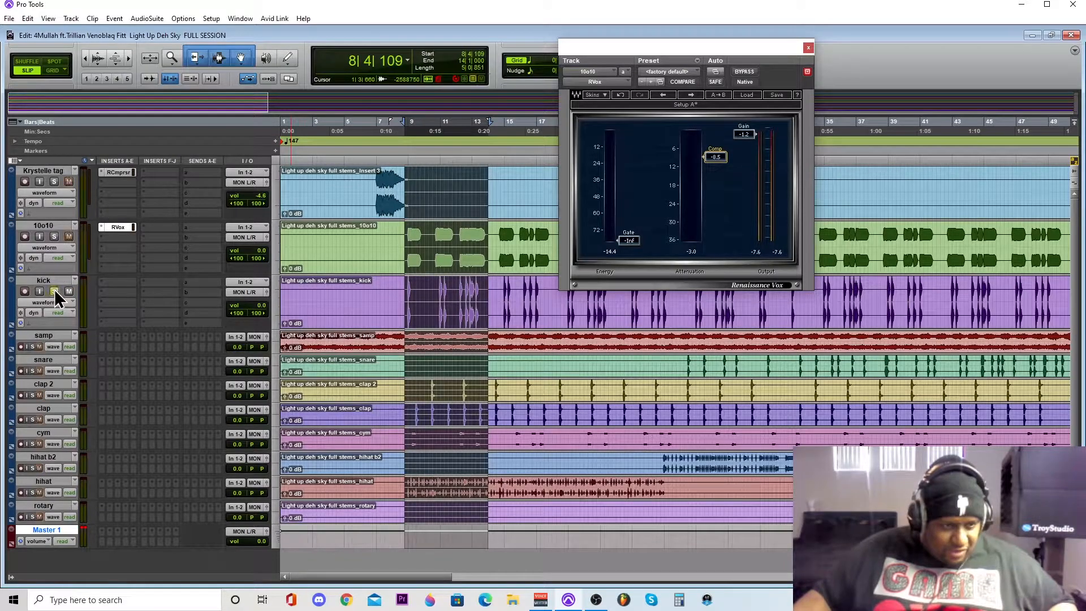
- Insert the multichannel RVox (stereo) plug-in in the kick track's first insert slot
left_click(103, 283)
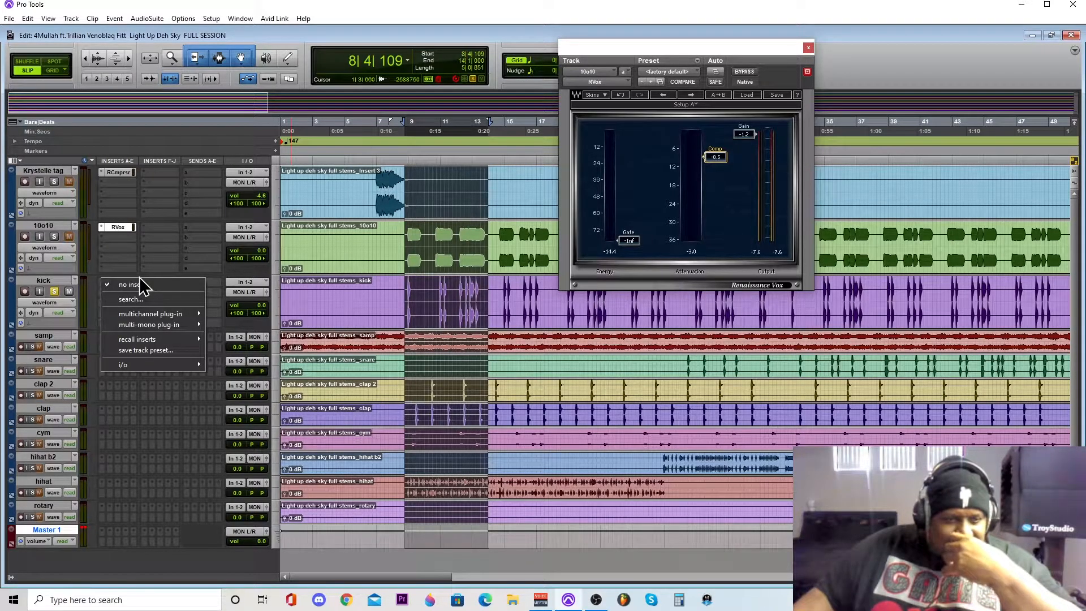
mouse_move(134, 315)
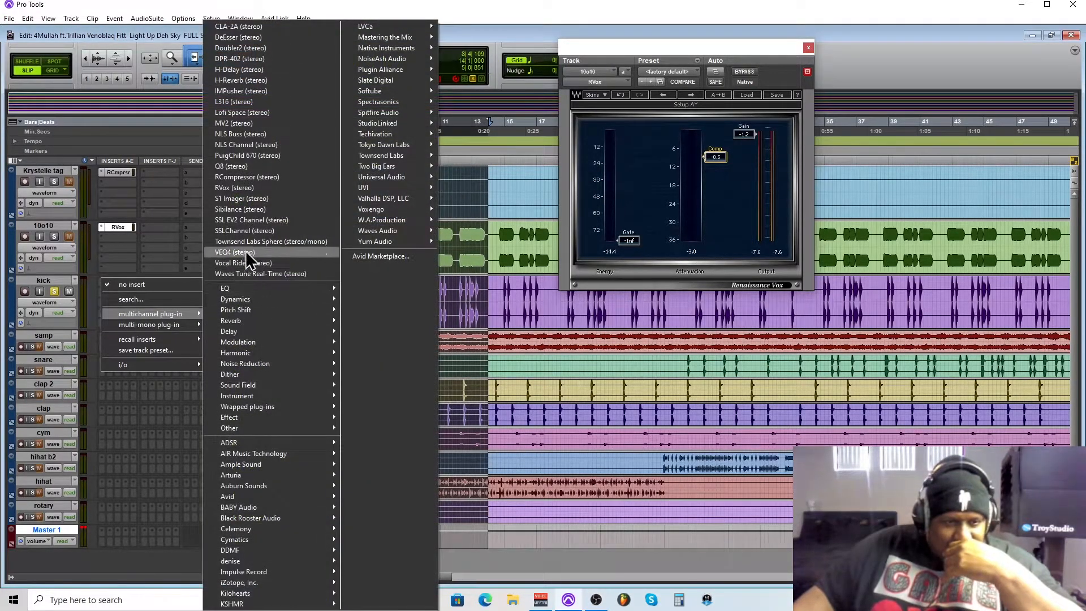
left_click(241, 190)
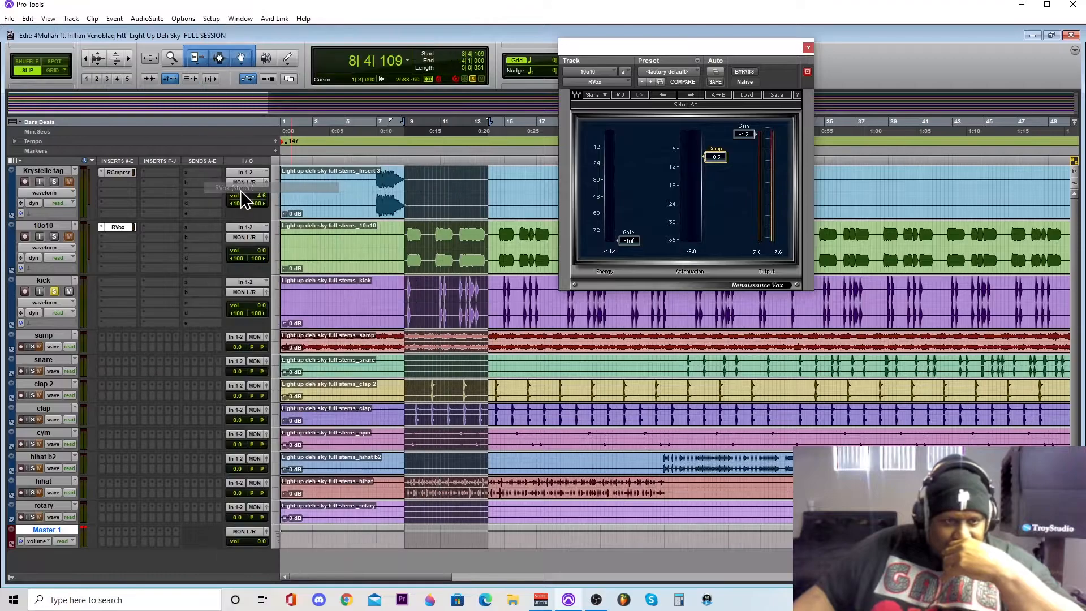
- Play the selection and set the kick's RVox compression to -12.7, gain to -2.5 and gate to -13.5
key("space")
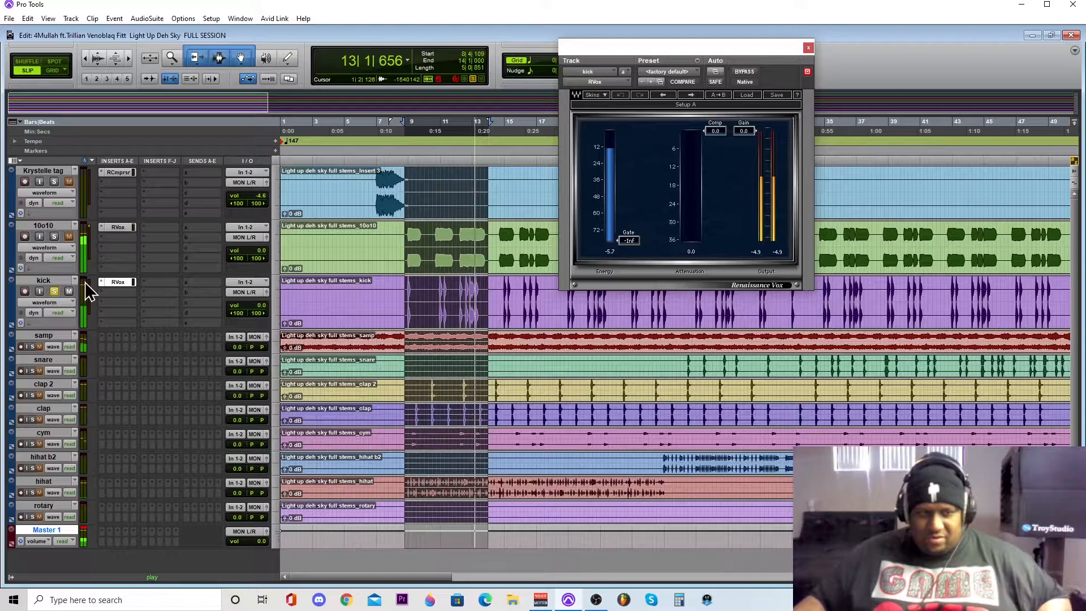
left_click(118, 282)
left_click(117, 282)
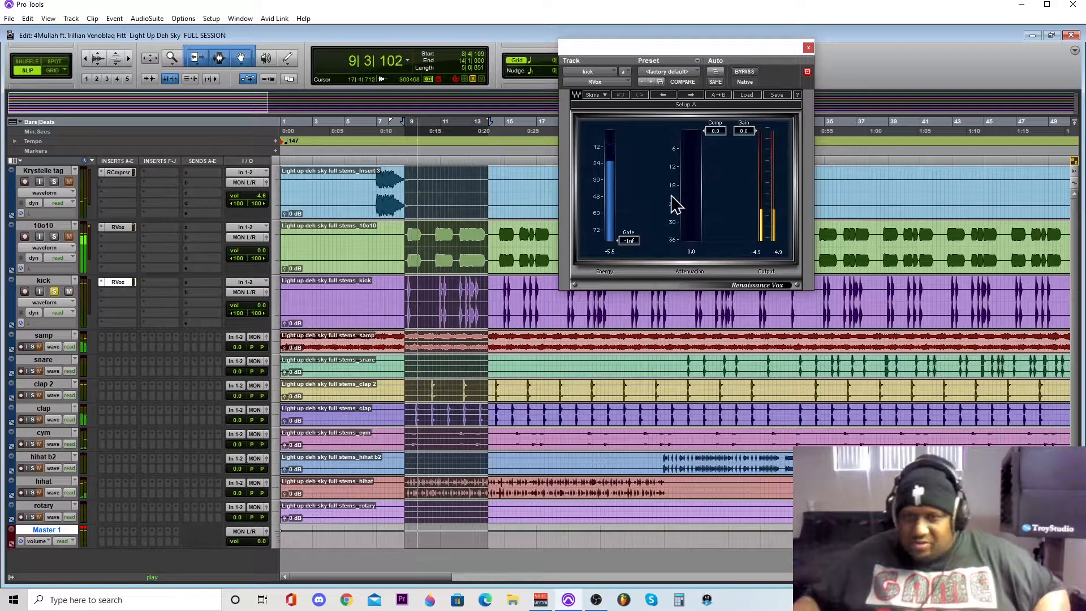
left_click_drag(715, 131, 715, 169)
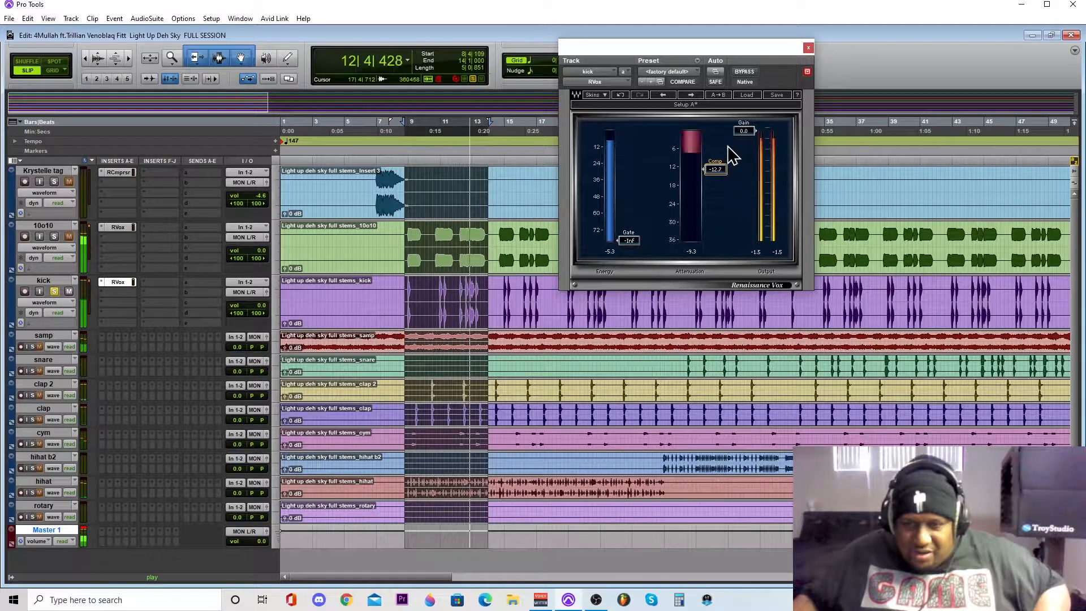
left_click_drag(743, 134, 737, 145)
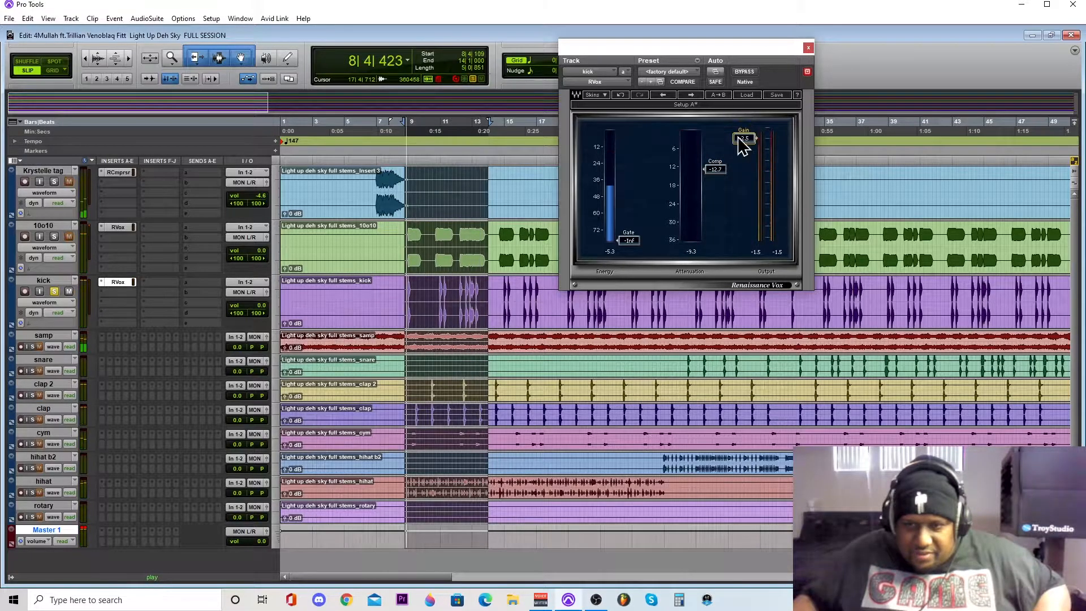
left_click_drag(638, 242, 630, 154)
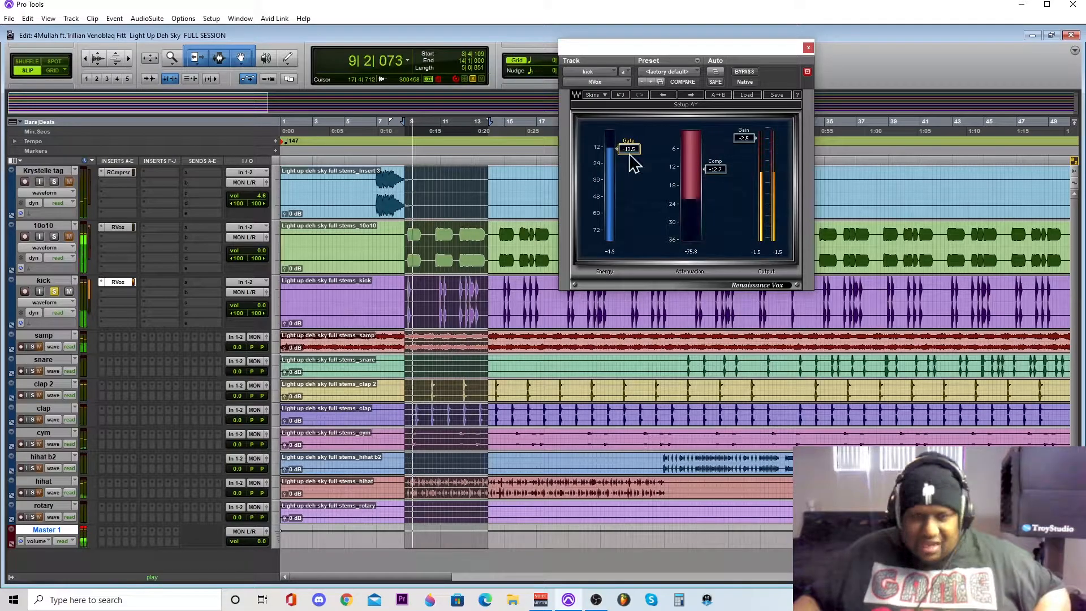
- Solo the 10o10 track together with the kick, audition both, and stop playback
left_click(54, 237)
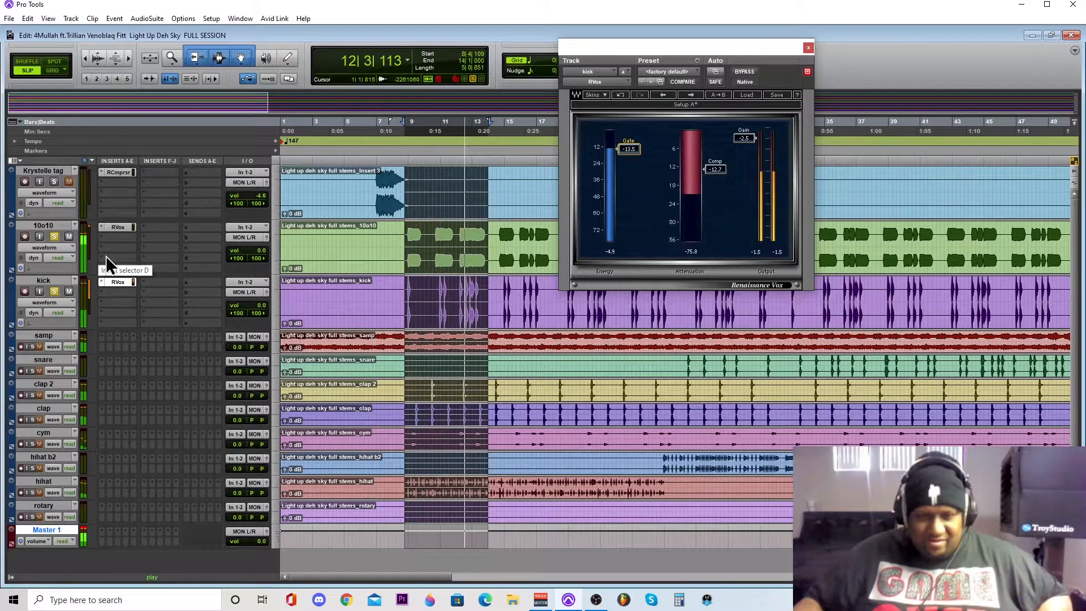
key("space")
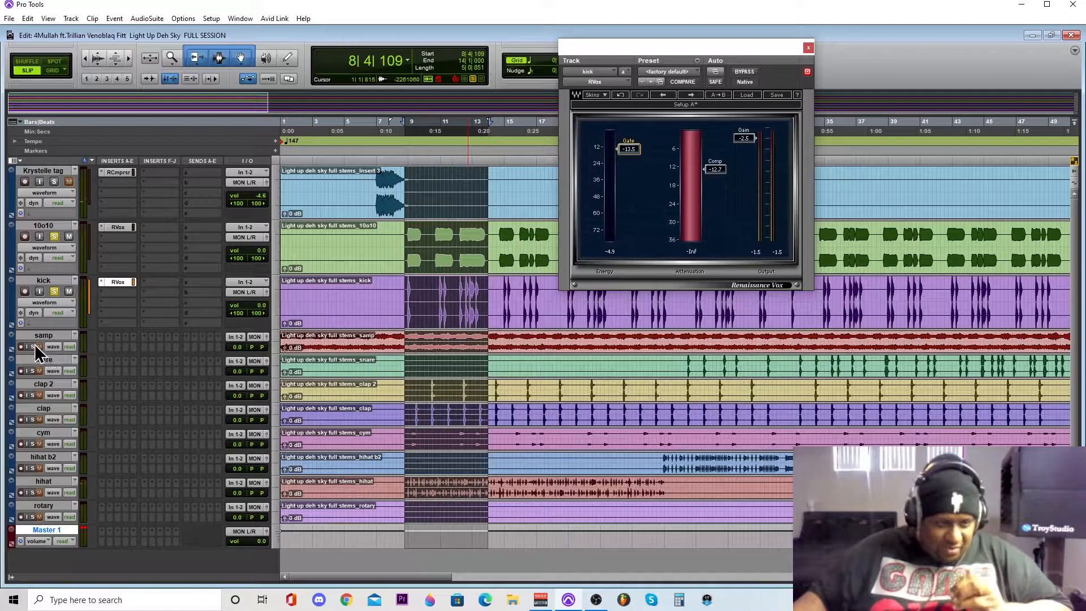
- Set the samp track's height to medium, solo it, and unsolo the kick and 10o10 tracks
left_click(277, 341)
left_click(284, 373)
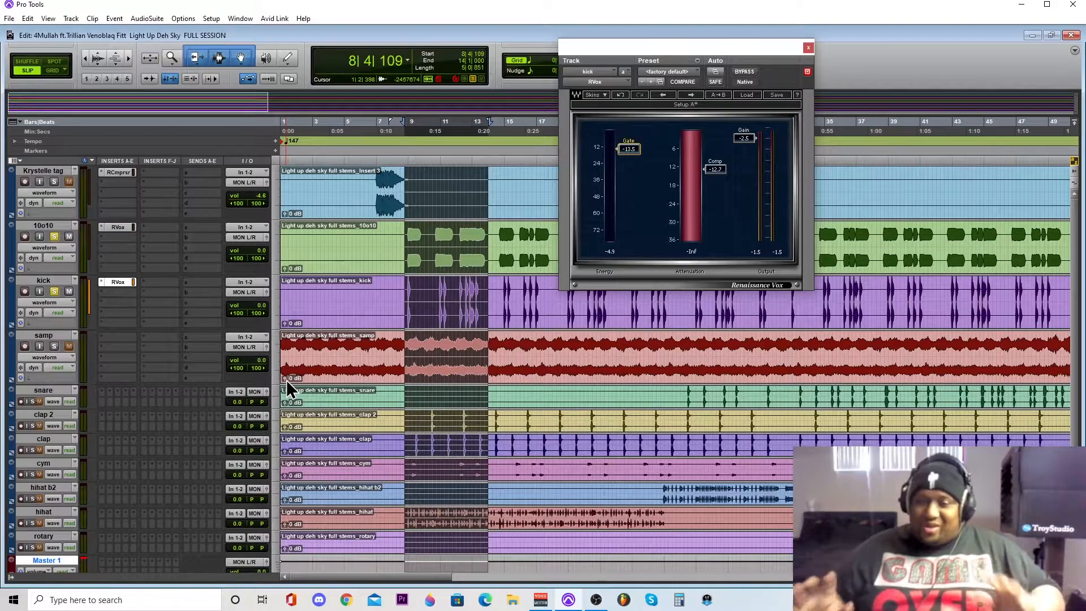
left_click(54, 347)
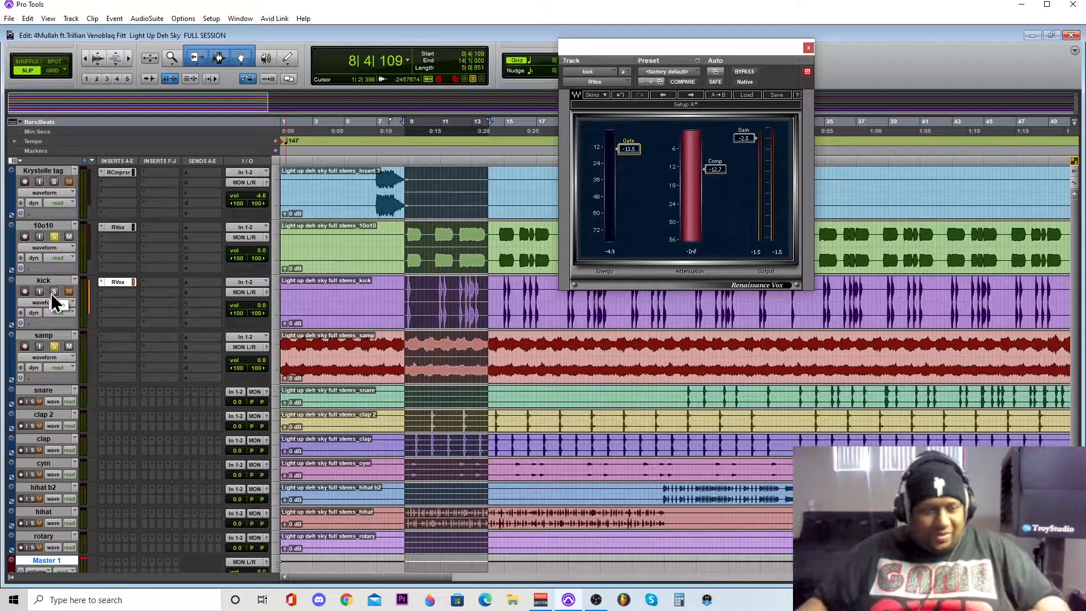
left_click(54, 236)
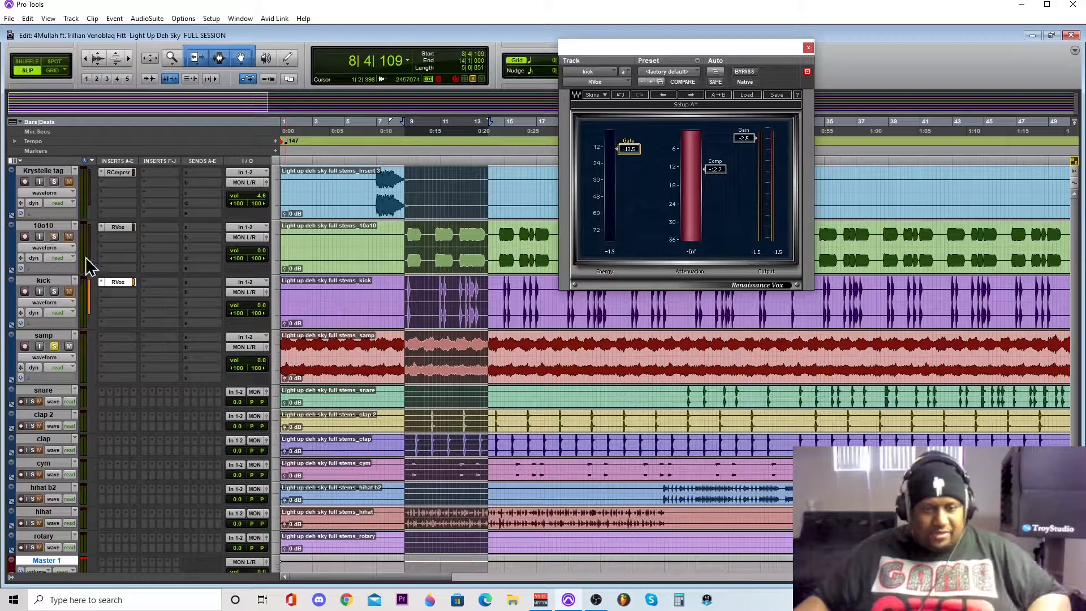
- Audition the soloed samp track over the selection, closing the kick's RVox window, and stop playback
key("space")
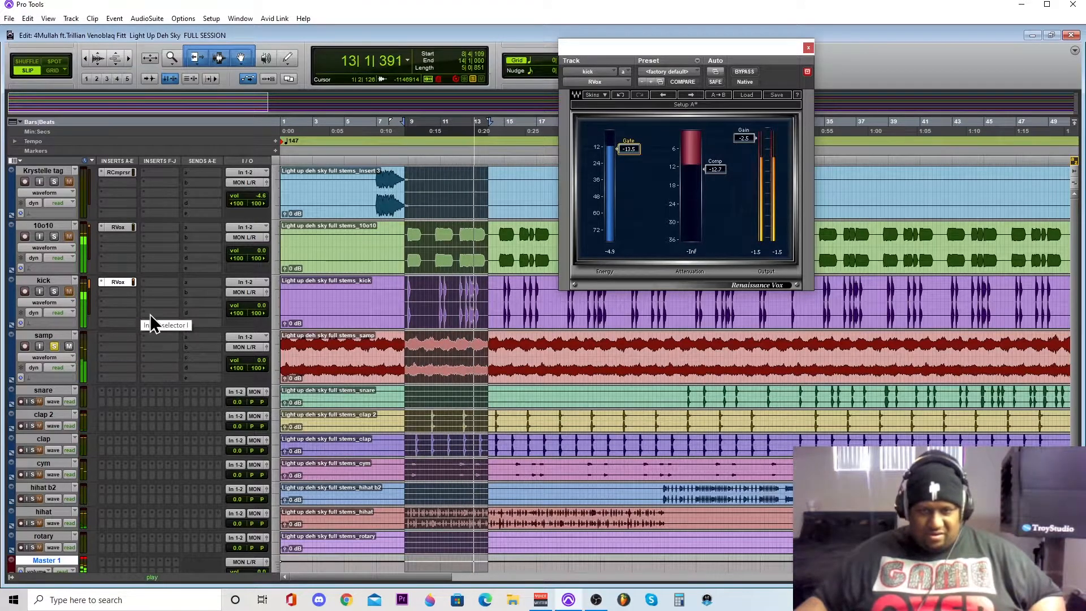
left_click(808, 47)
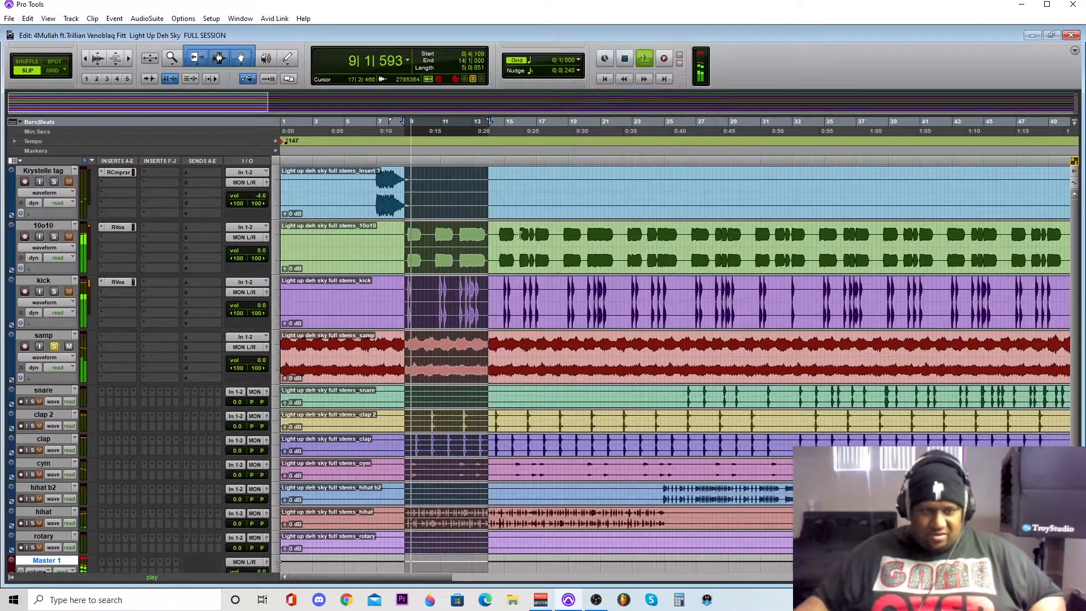
key("space")
- Insert the CLA-3A (stereo) compressor in the samp track's first insert slot
left_click(111, 338)
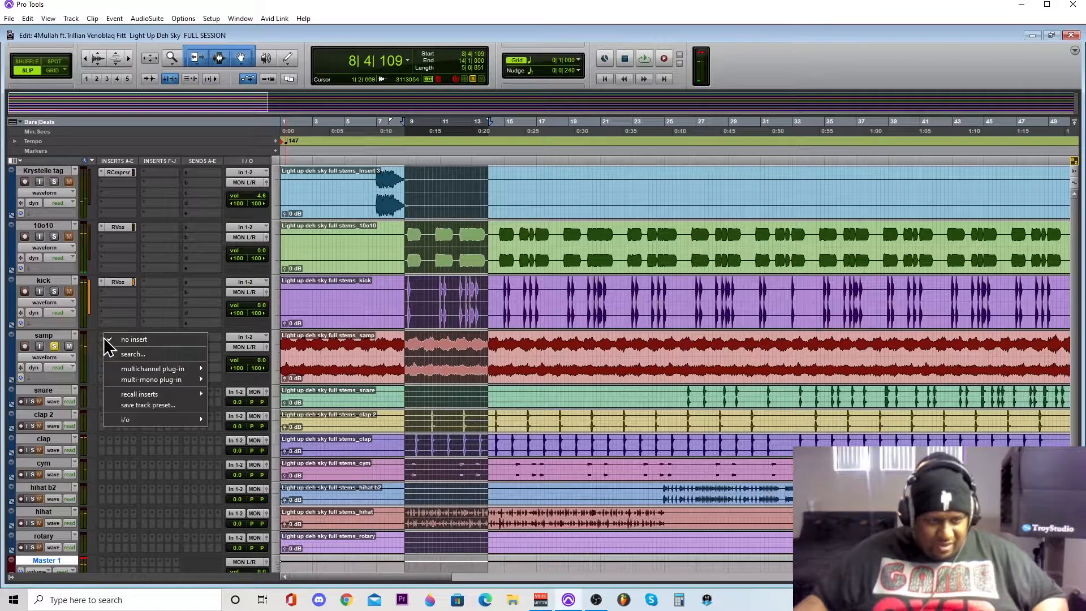
mouse_move(121, 370)
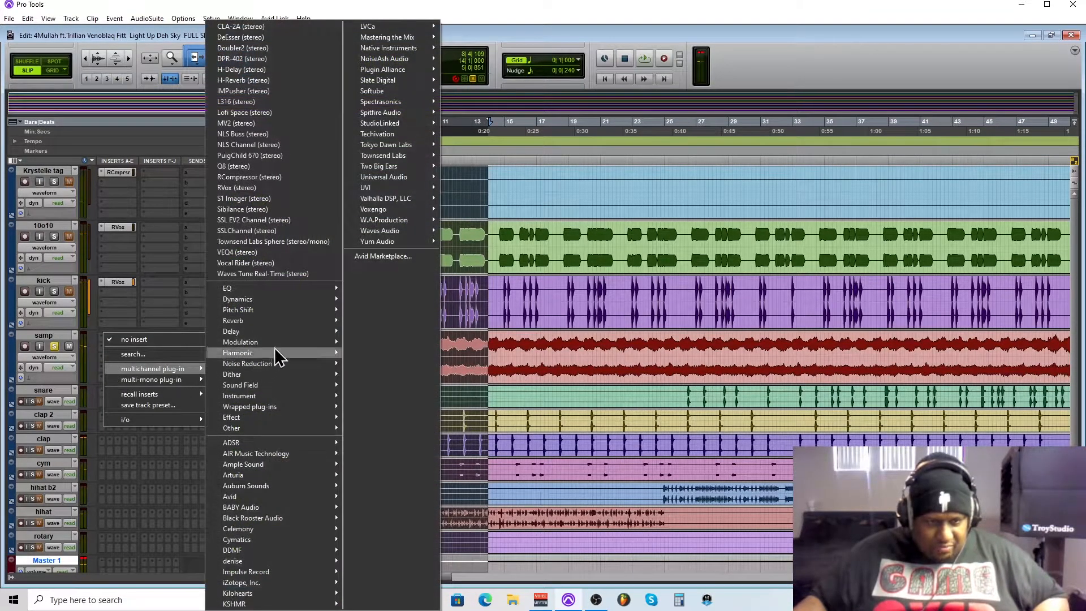
mouse_move(274, 301)
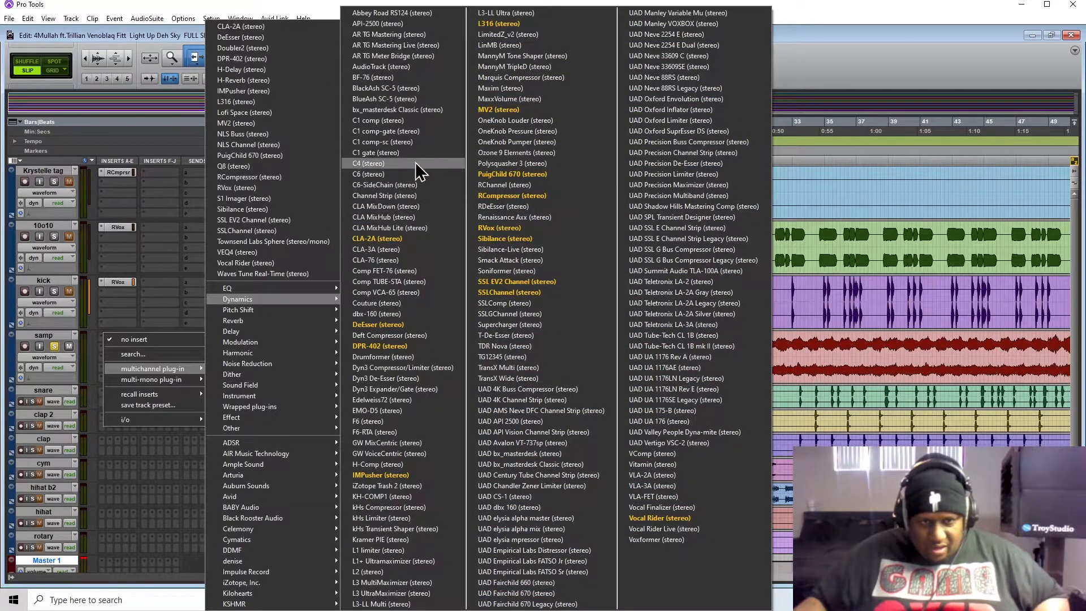
left_click(371, 250)
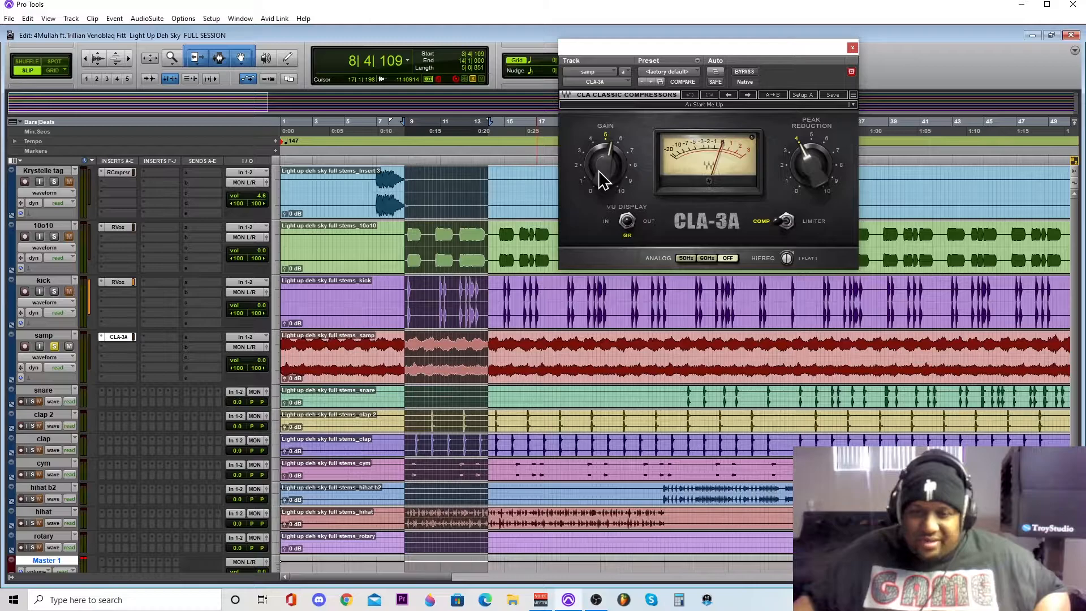
- Play the selection and set the samp's CLA-3A peak reduction to 5.53, adjusting its gain around 5
key("space")
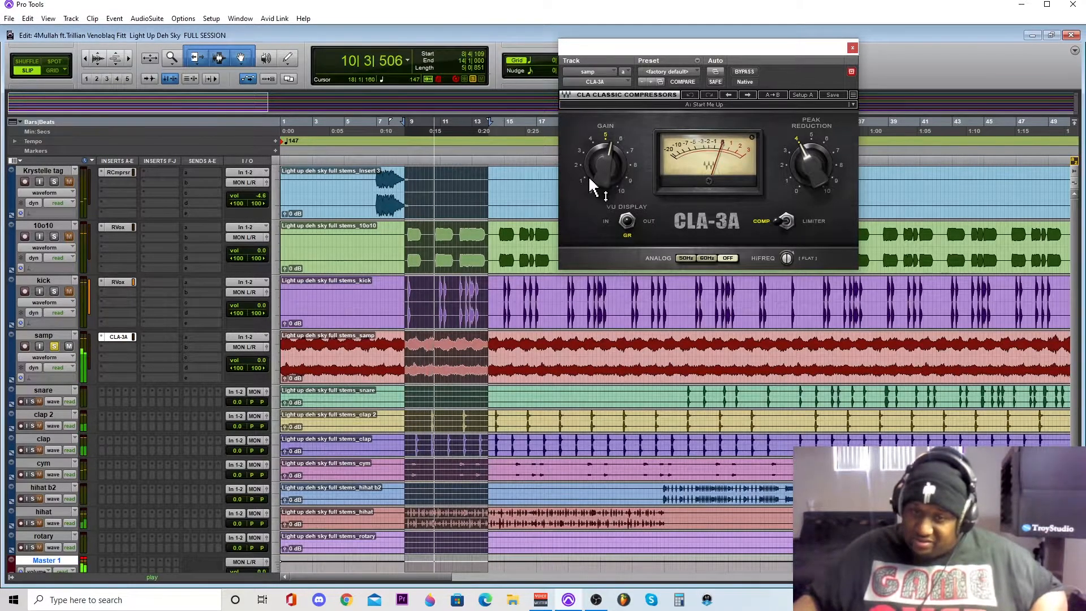
left_click_drag(601, 174, 601, 186)
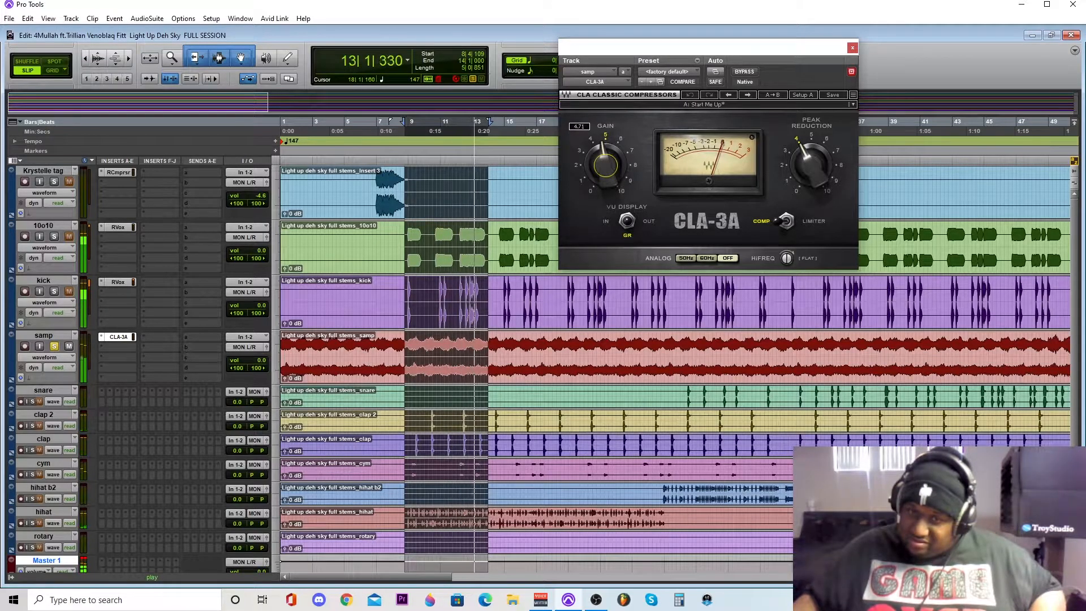
key("space")
key("space")
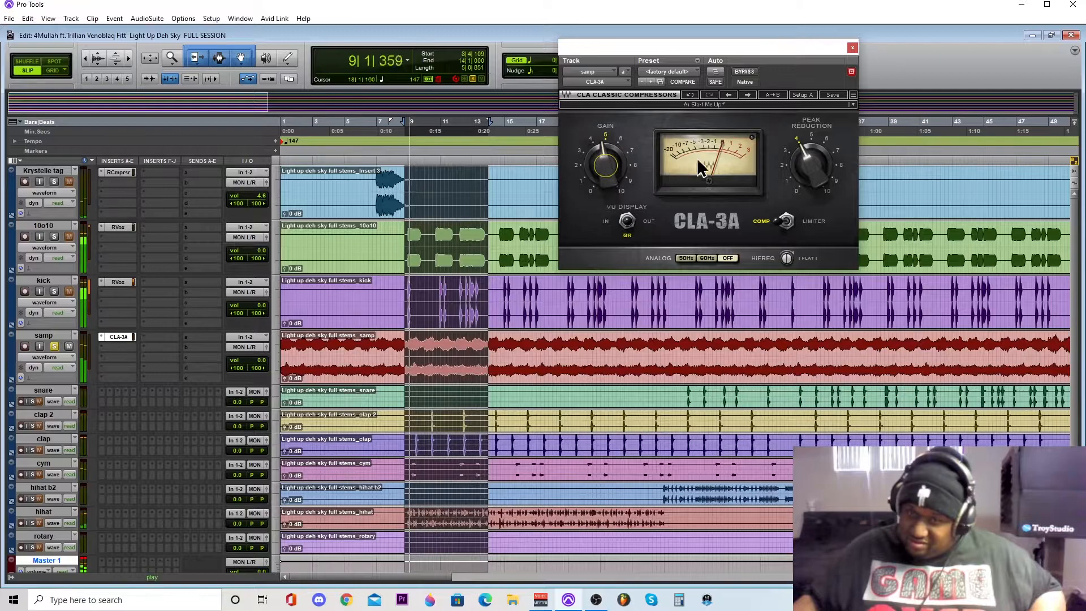
left_click_drag(812, 165, 811, 149)
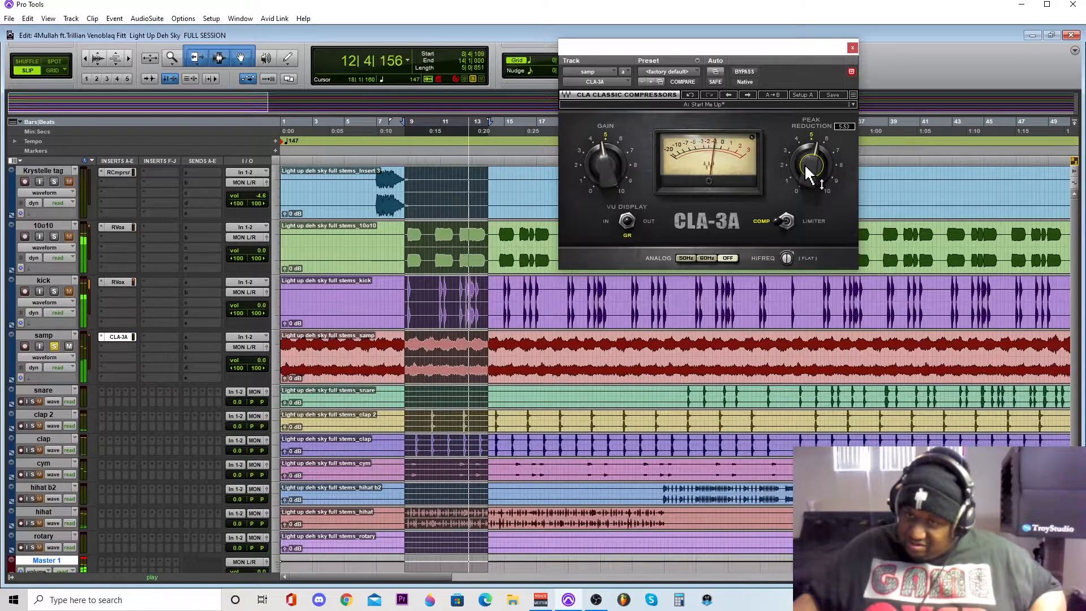
mouse_move(602, 168)
left_mouse_down()
mouse_move(602, 158)
mouse_move(589, 165)
left_mouse_up()
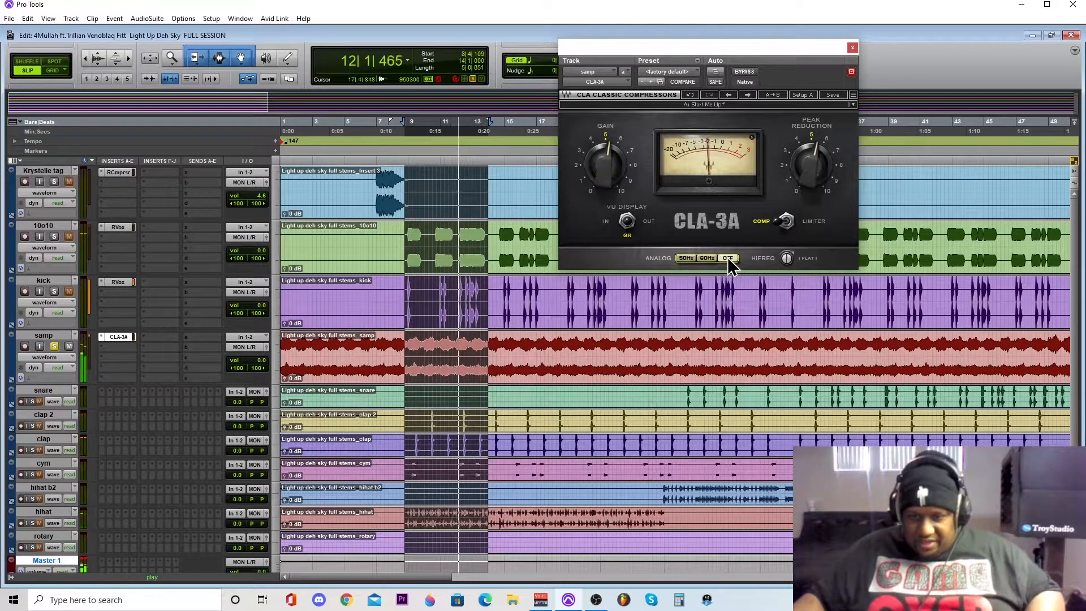
- Turn the CLA-3A's HiFreq control away from flat on the samp track and stop playback
left_click(786, 258)
left_click_drag(786, 257, 786, 253)
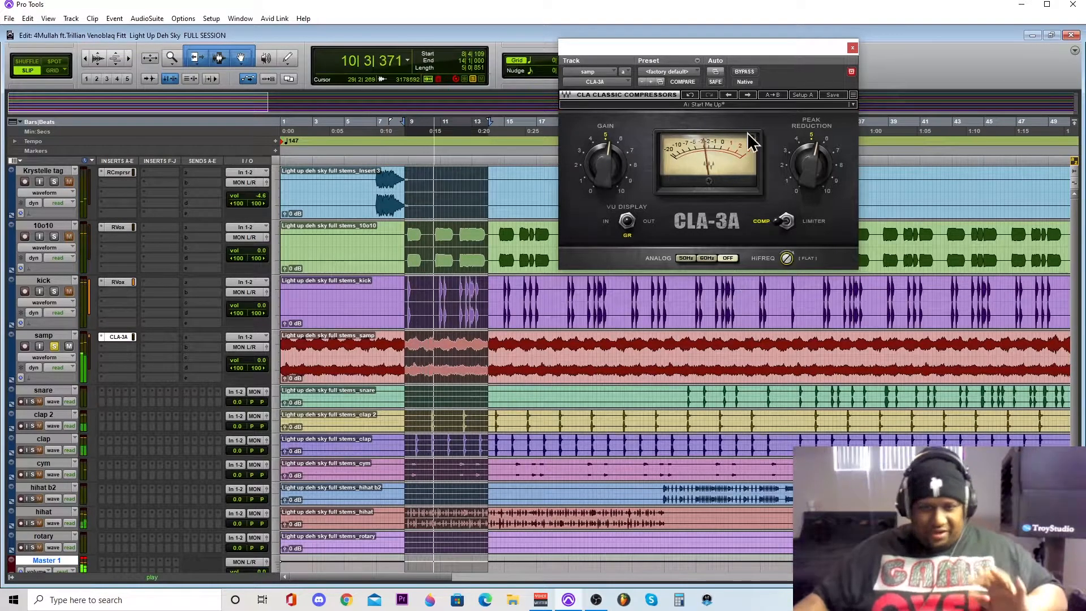
key("space")
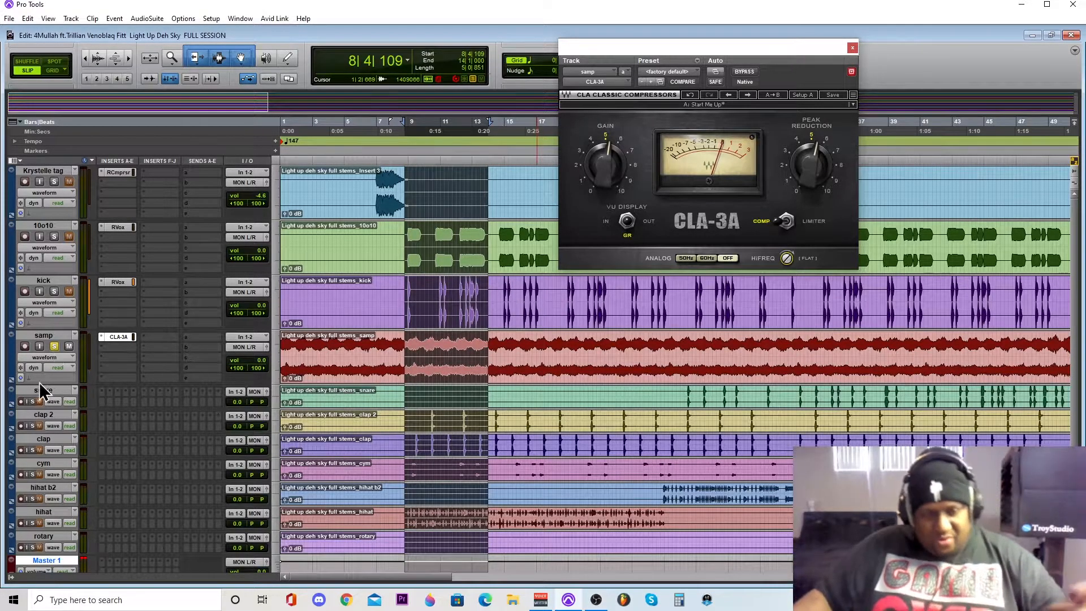
- Set the snare track's height to medium, solo it in place of the samp track, and close the CLA-3A window
left_click(277, 397)
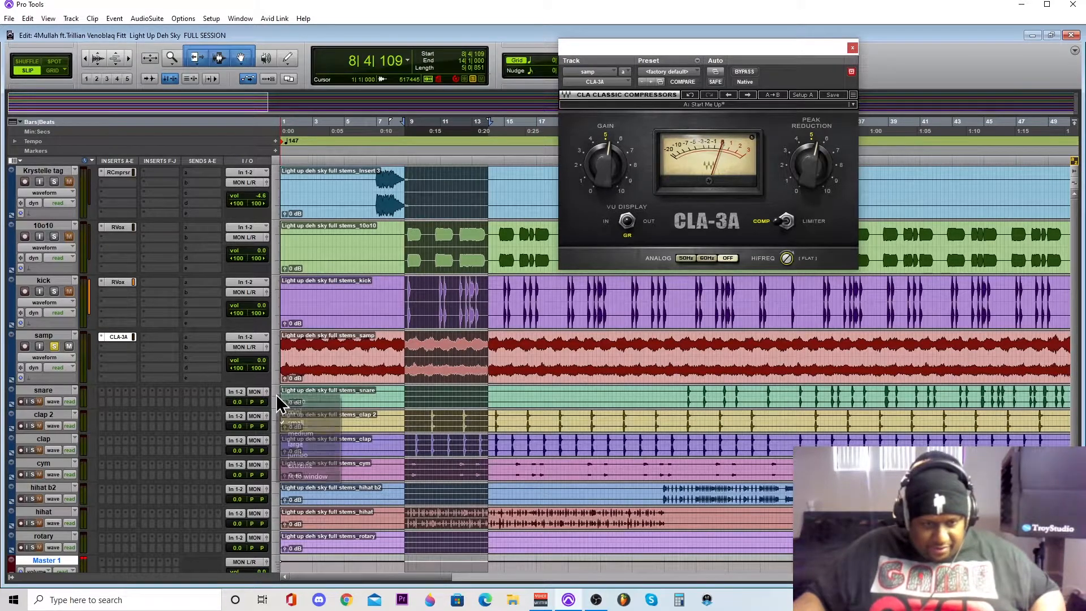
left_click(293, 433)
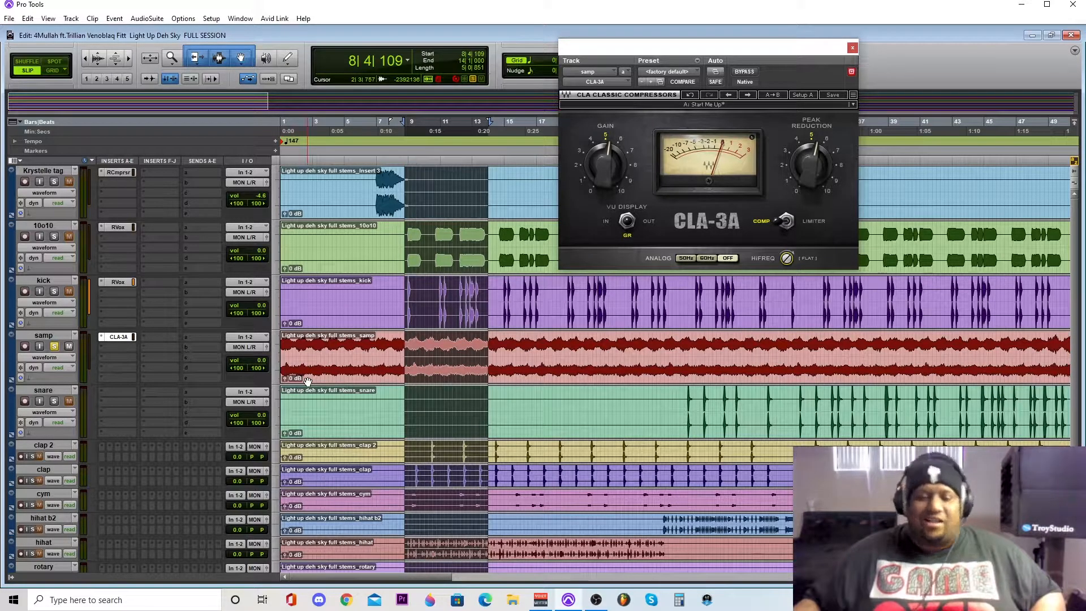
left_click(54, 401)
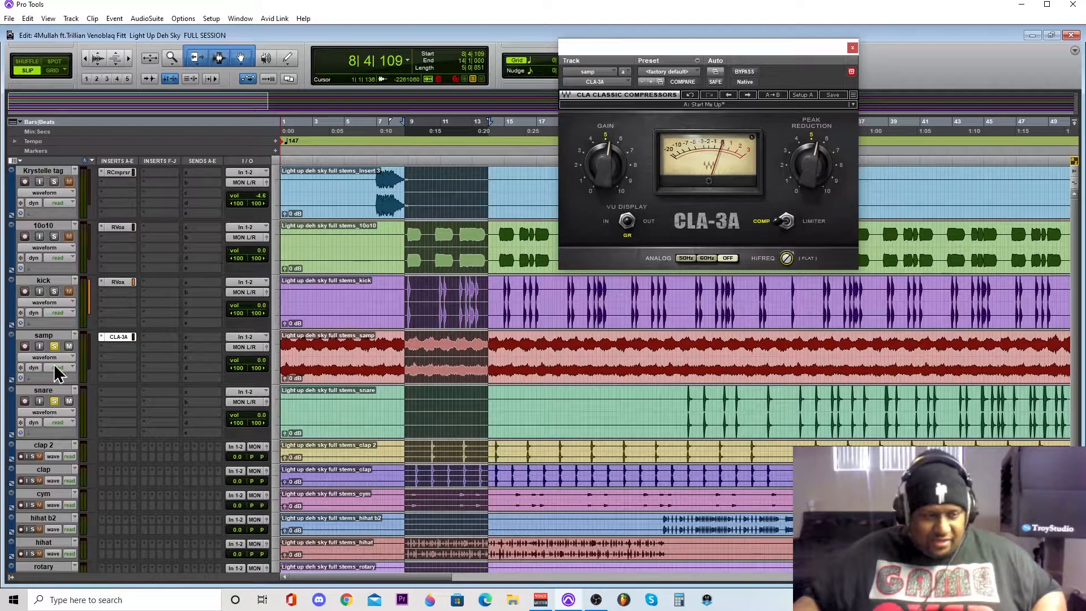
left_click(55, 346)
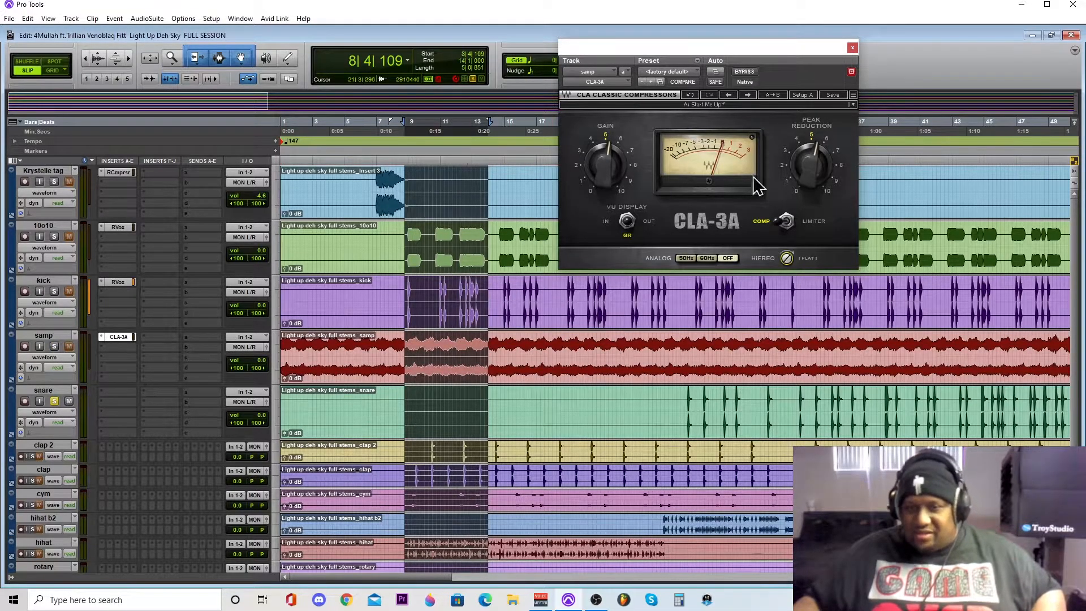
left_click(852, 48)
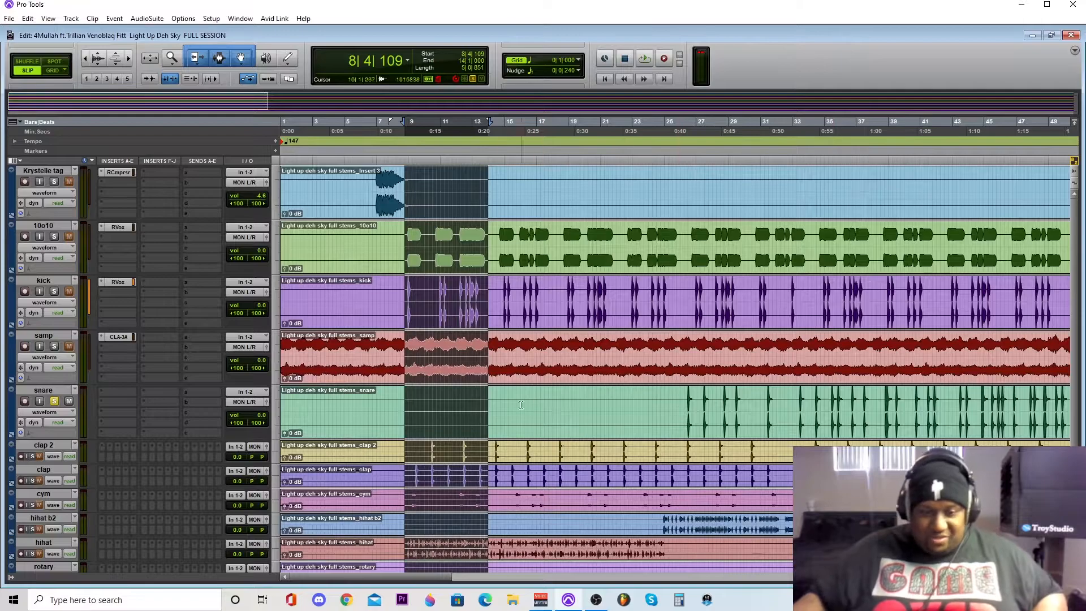
- Search the plug-ins for "tor" and insert Torque (stereo) in the snare track's first insert slot
left_click(103, 396)
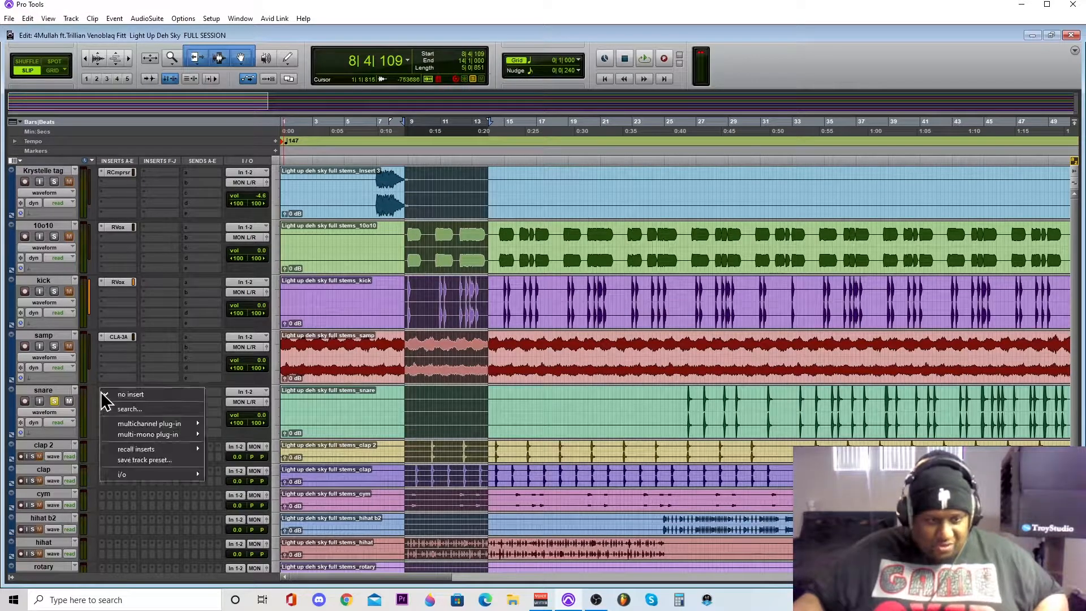
mouse_move(127, 425)
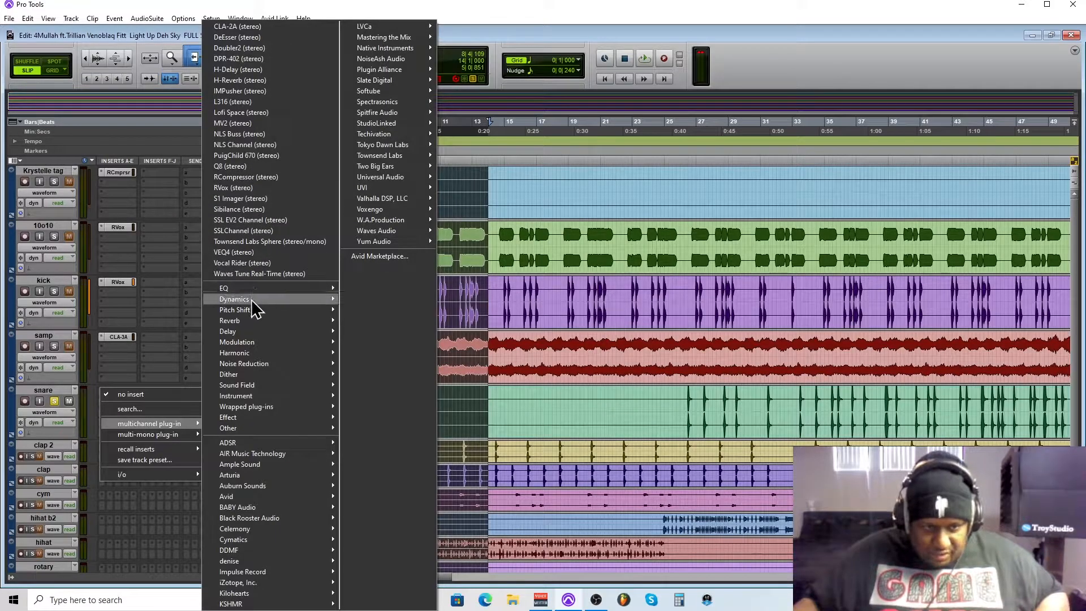
mouse_move(252, 303)
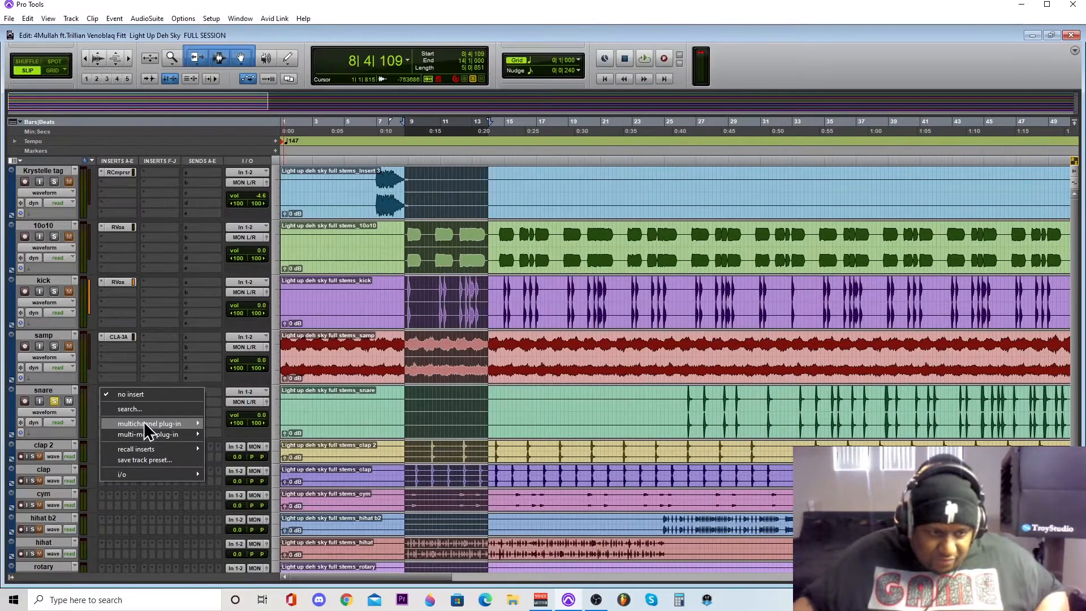
left_click(146, 409)
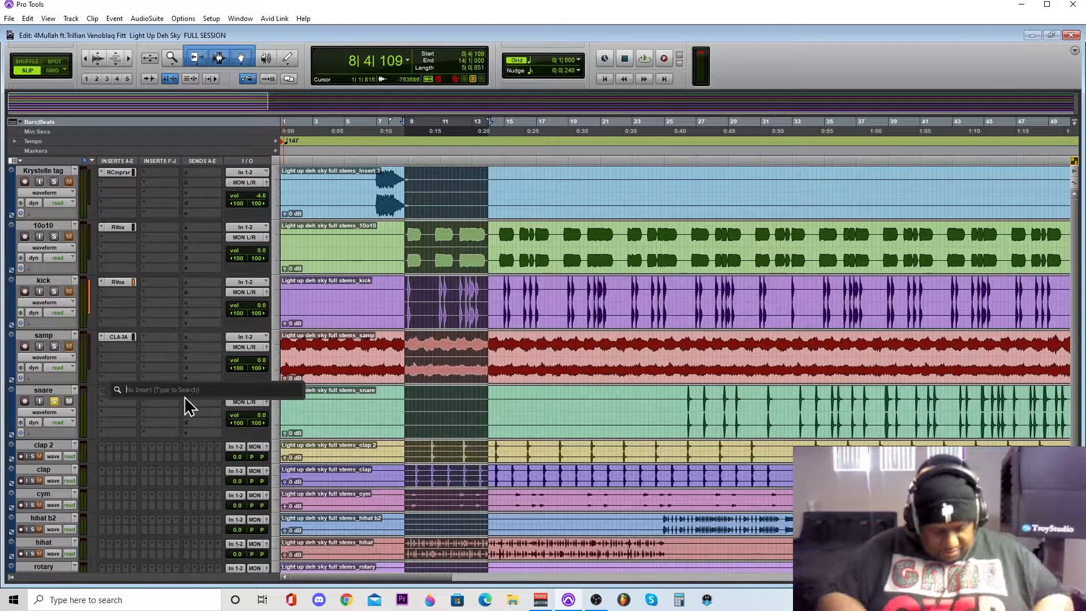
type("to")
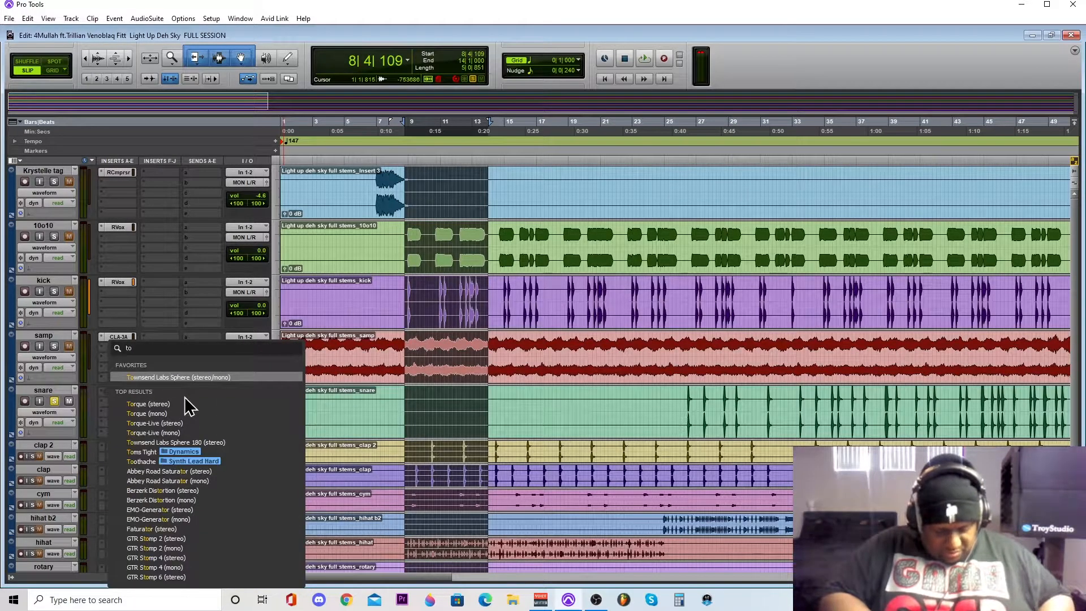
type("r")
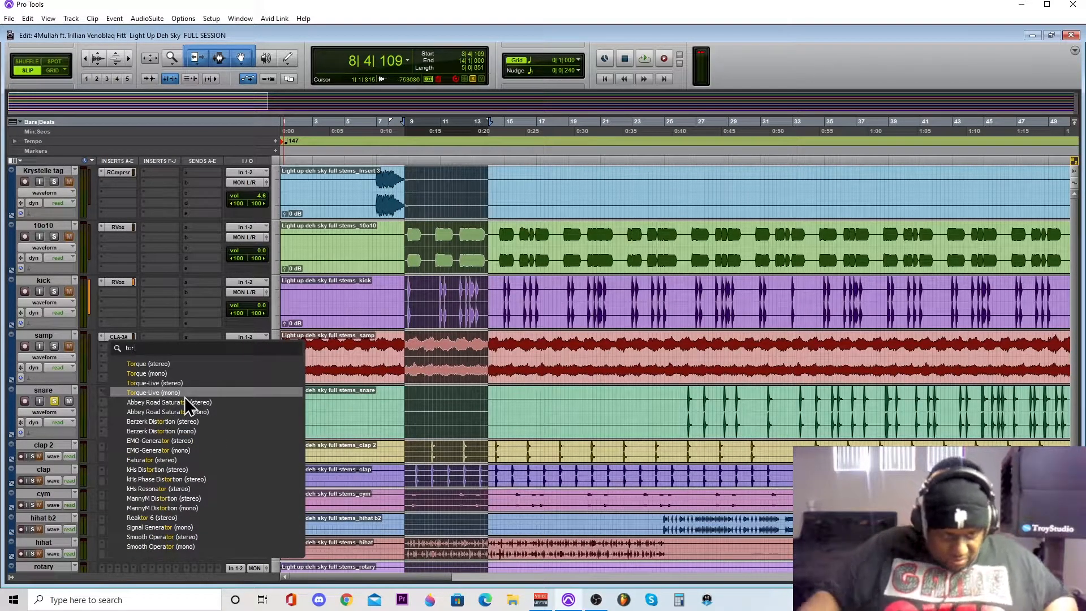
left_click(188, 364)
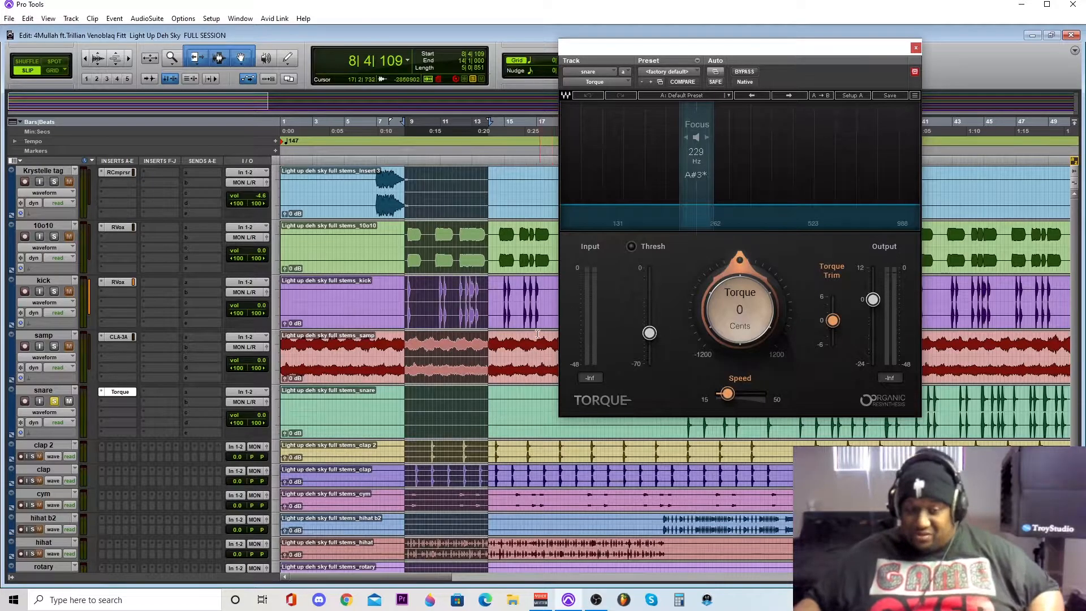
- Move the Torque window clear of the snare hits, then select and play them from about bar 26 to bar 30
left_click_drag(842, 55, 545, 62)
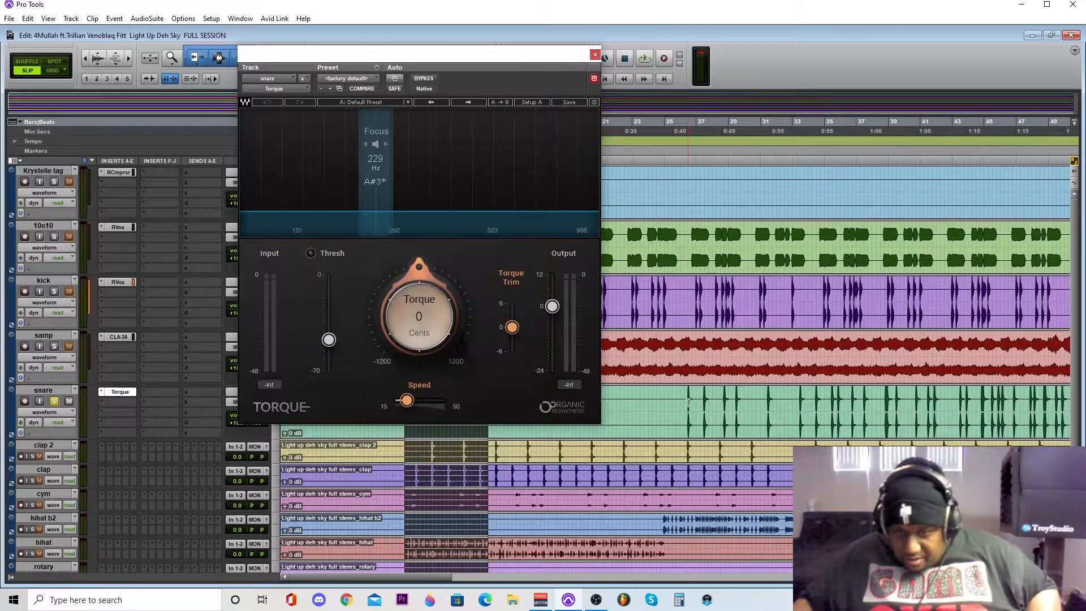
left_click_drag(682, 398, 744, 399)
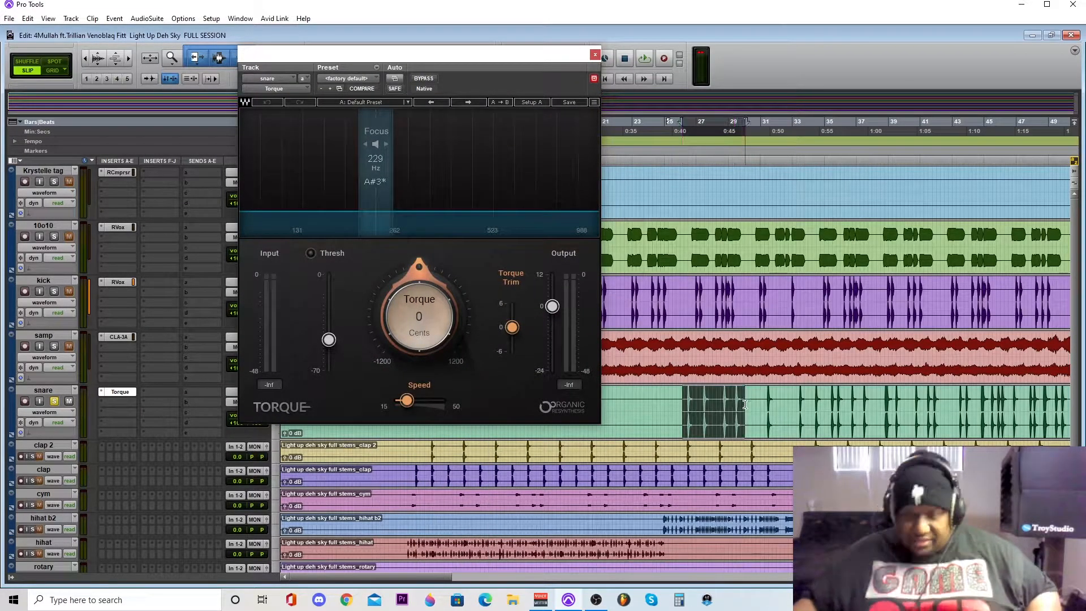
key("space")
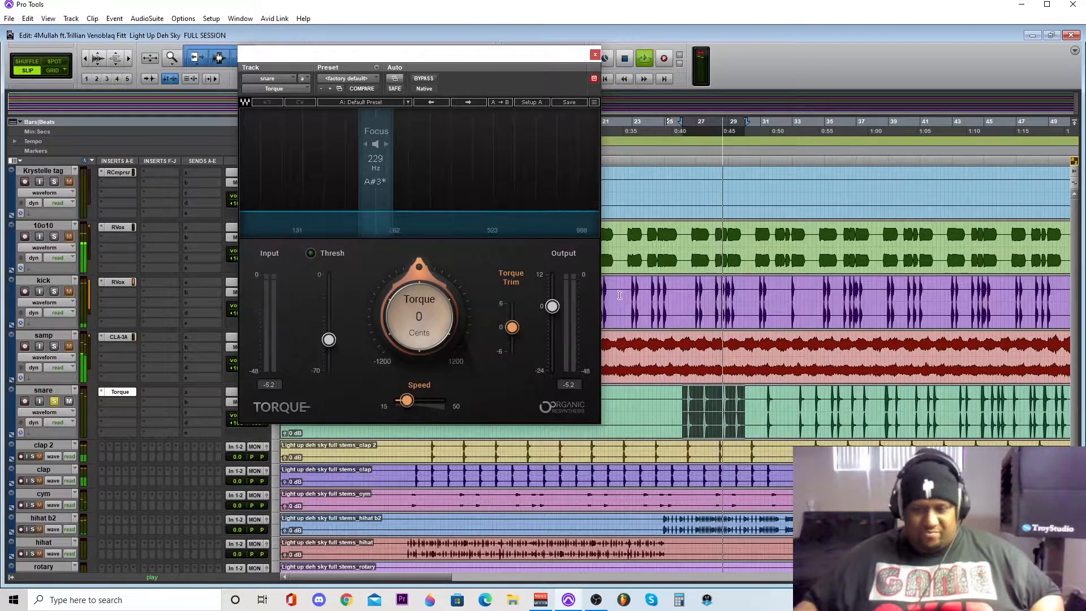
- Try a Torque amount of -305 cents on the snare and return it to 0
left_click(406, 302)
left_click_drag(406, 302, 406, 334)
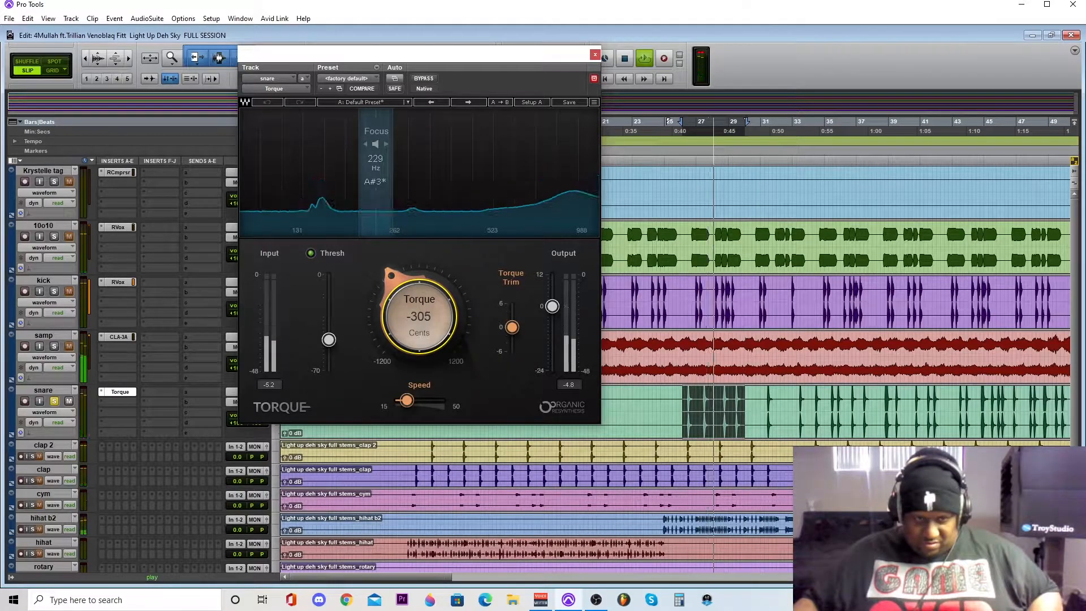
left_click_drag(406, 334, 406, 304)
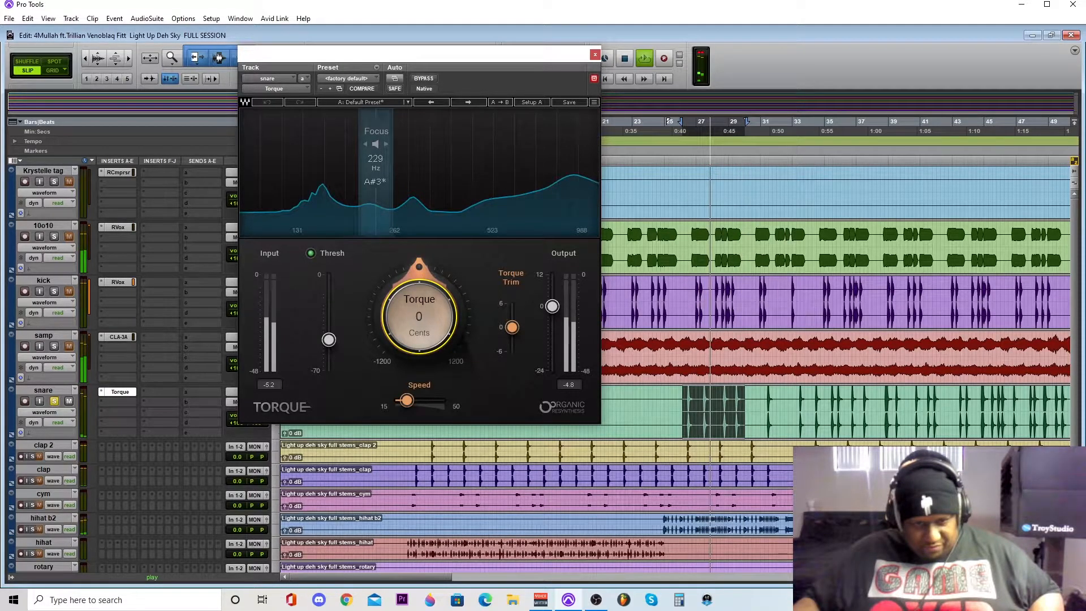
- Lower the snare's Torque threshold slightly, move its focus frequency to 306 Hz, and stop playback
left_click_drag(328, 339, 328, 345)
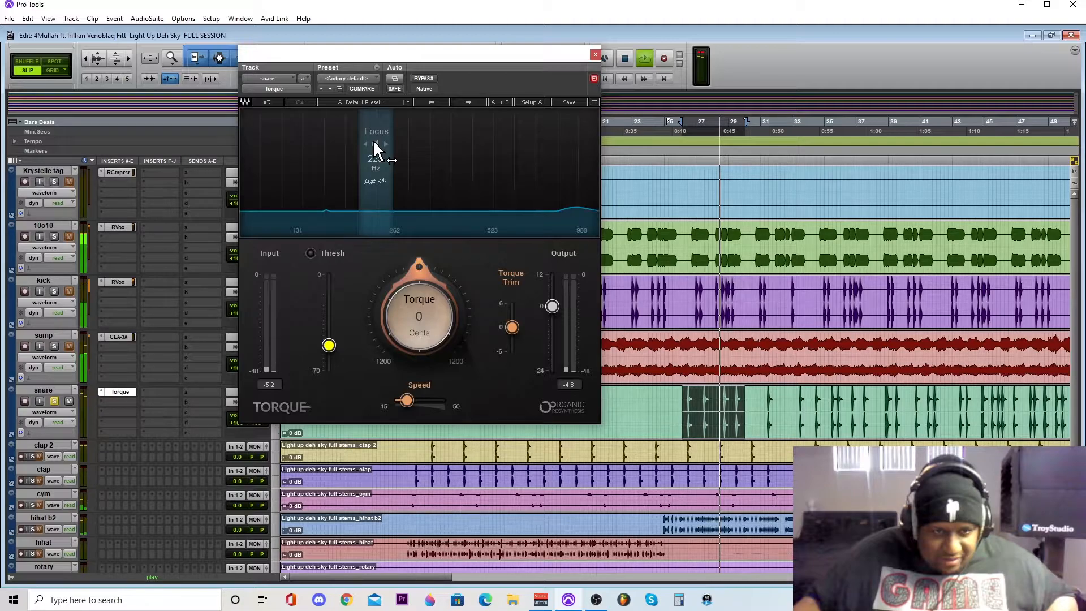
left_click_drag(375, 150, 415, 150)
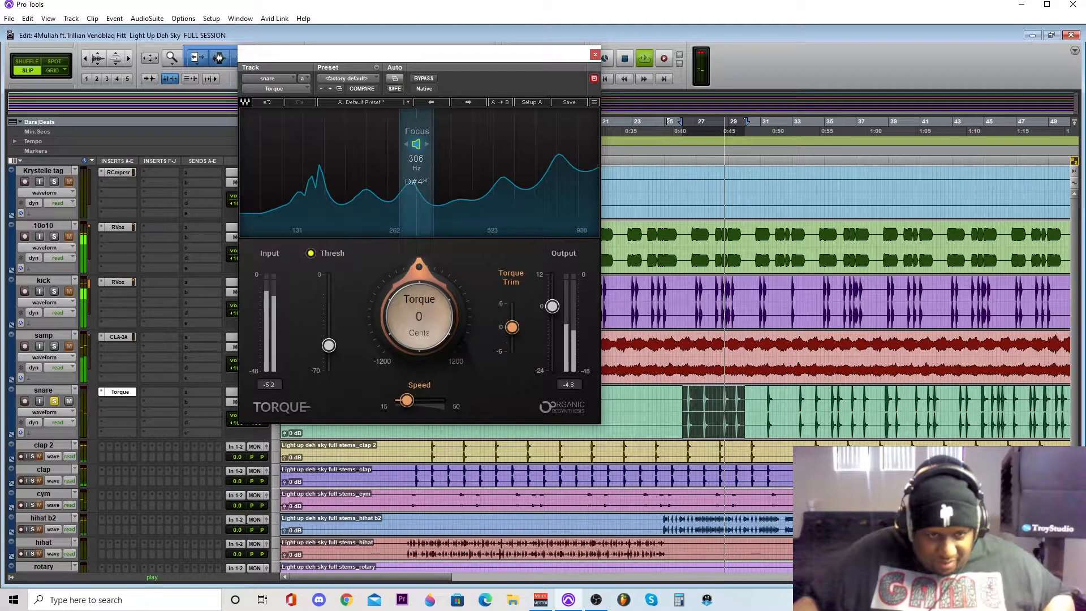
key("space")
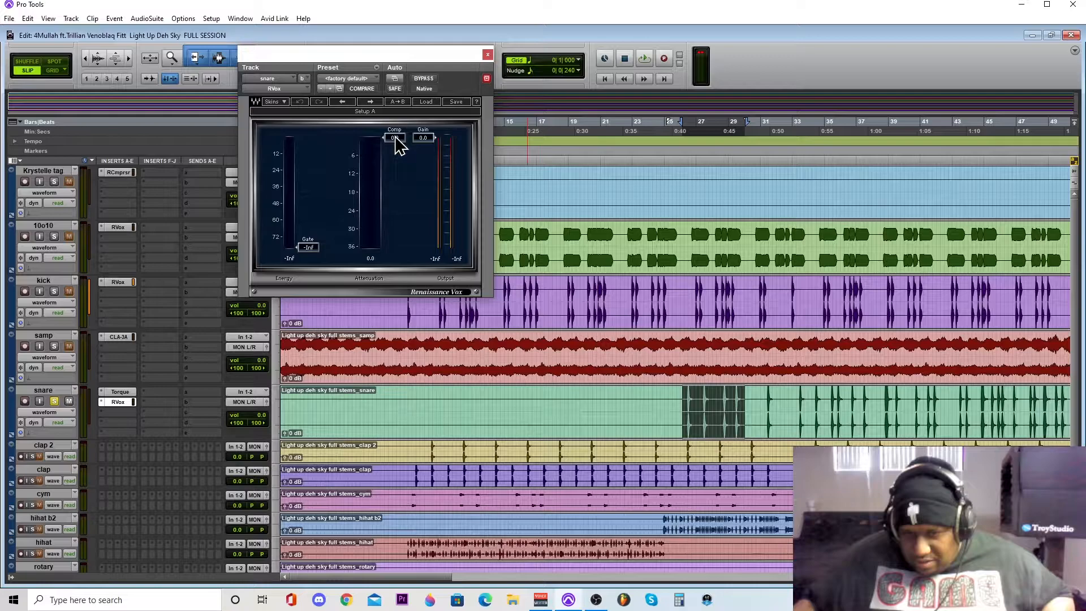
- Set the snare's RVox compression to -5.0, compare it with bypass during playback, and close the plug-in window
left_click_drag(399, 146, 400, 153)
key("space")
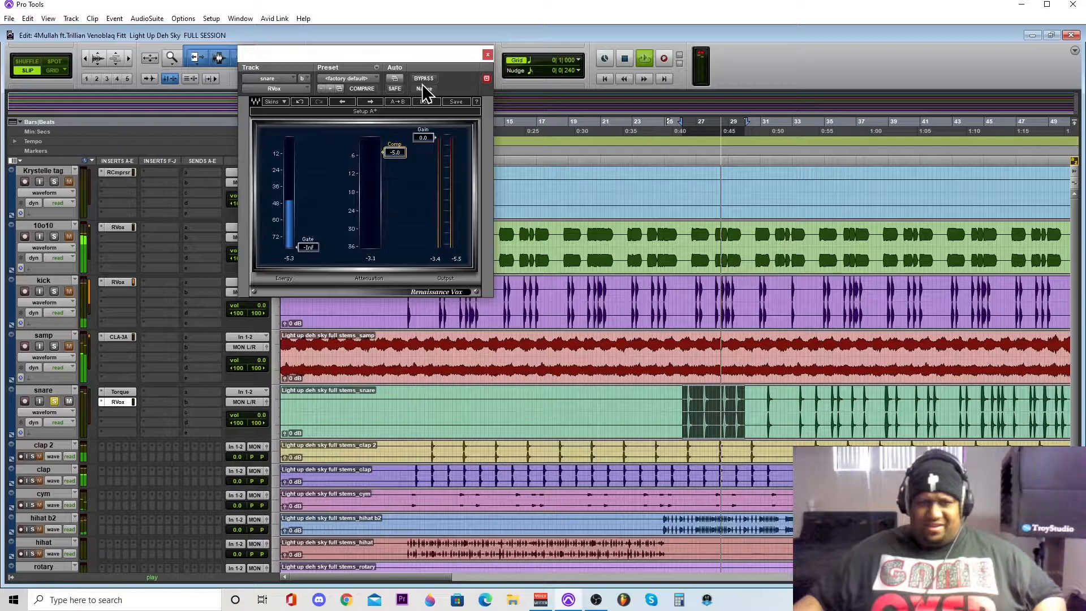
left_click(424, 79)
left_click(423, 79)
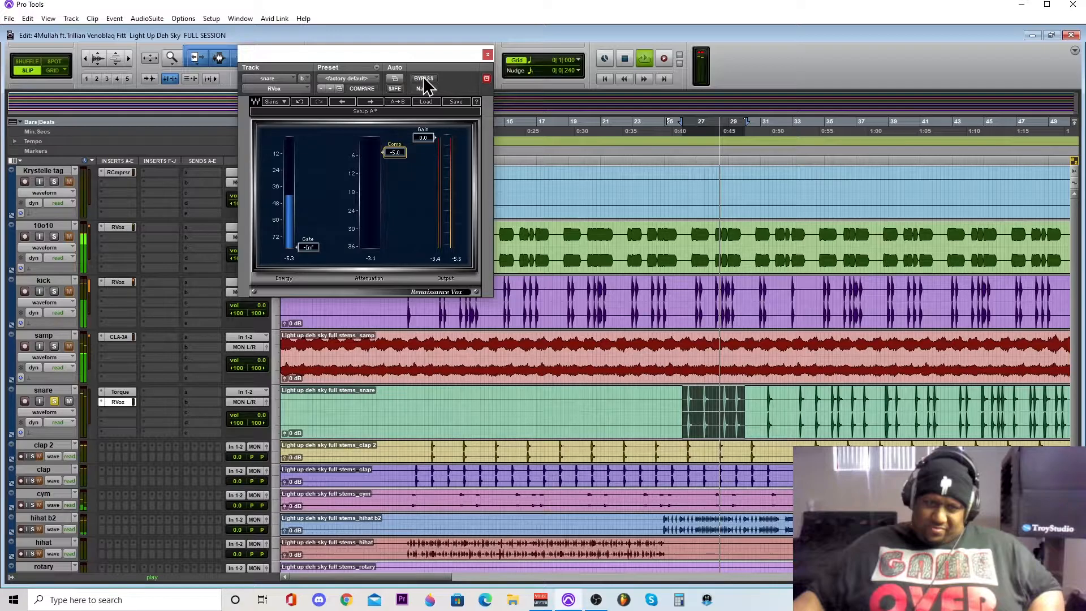
key("space")
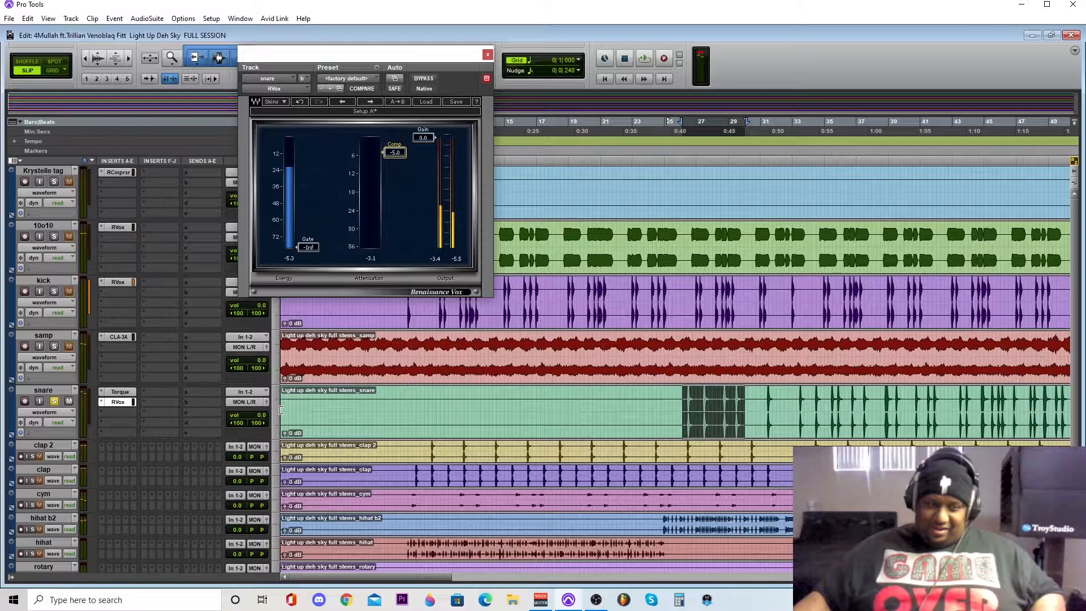
key("ctrl+w")
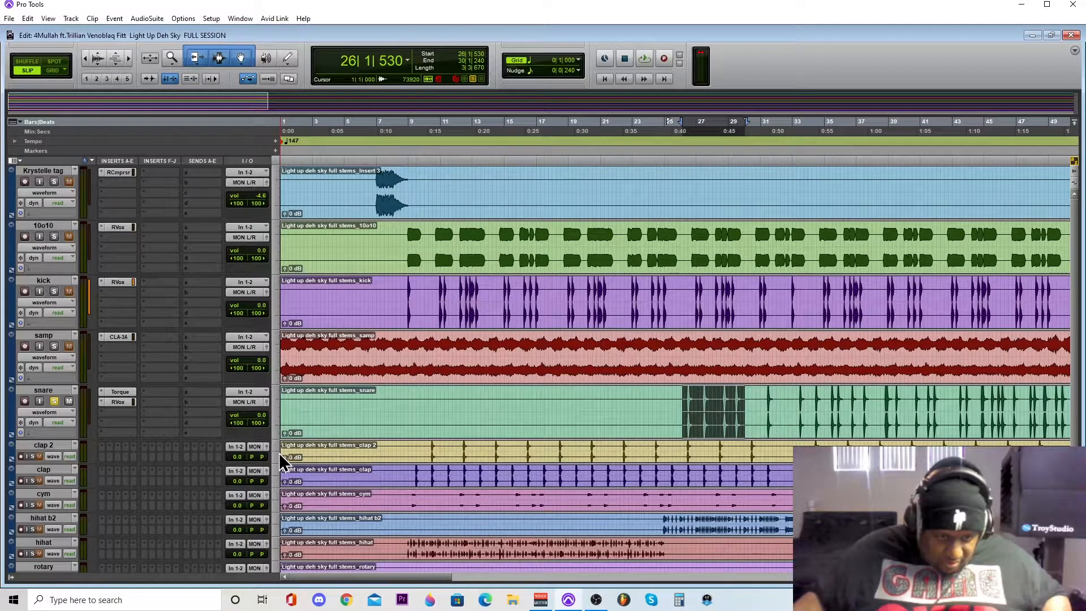
- Unsolo the snare, solo clap 2, and play its selected hits from about bar 10 to bar 17
left_click(54, 401)
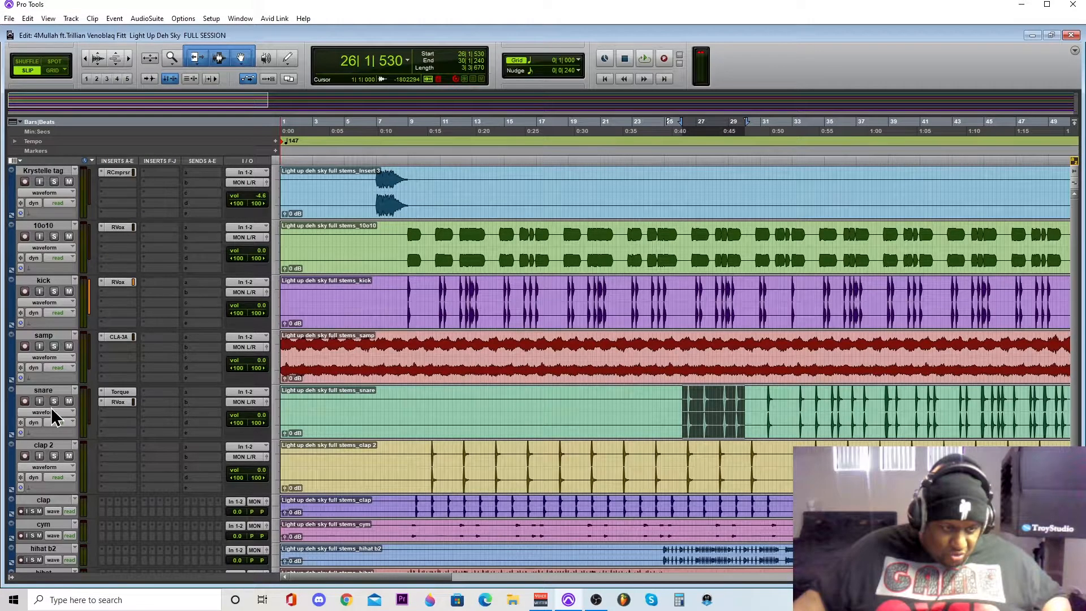
scroll(54, 417, "down", 2)
left_click(54, 345)
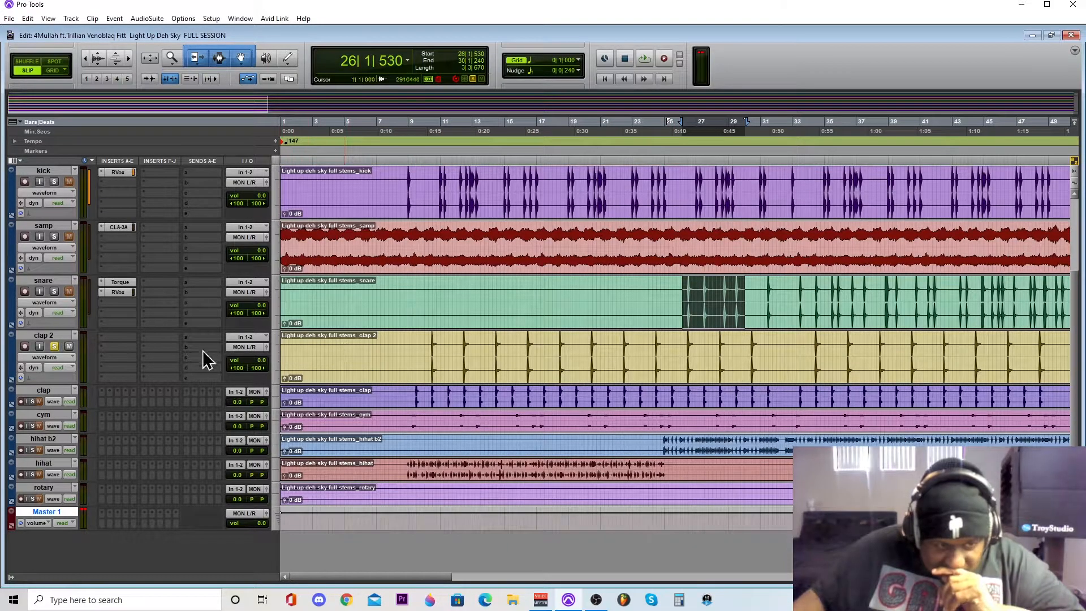
left_click_drag(427, 338, 539, 363)
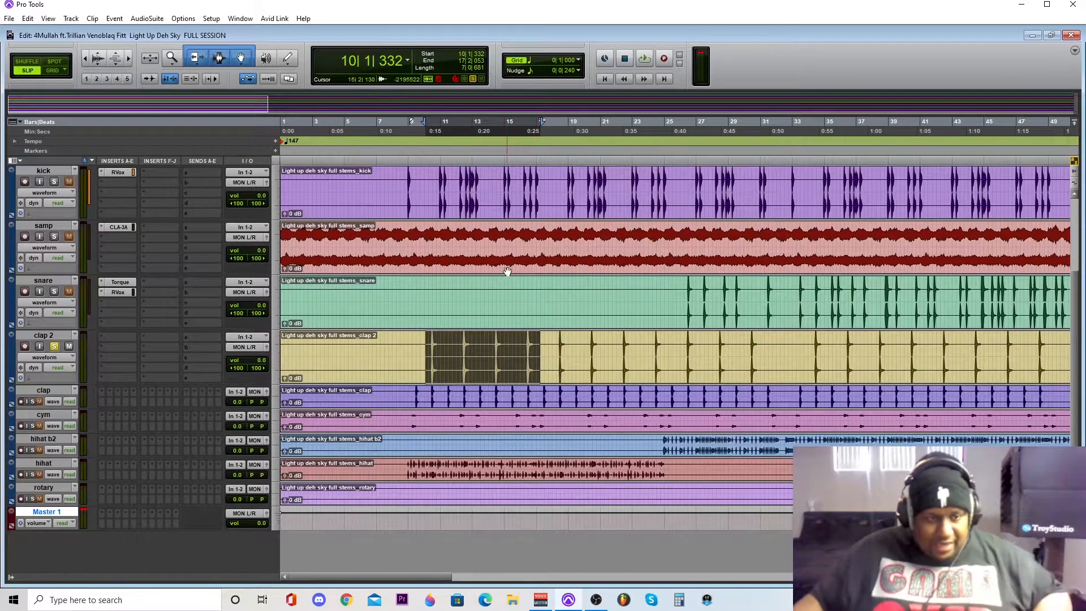
key("space")
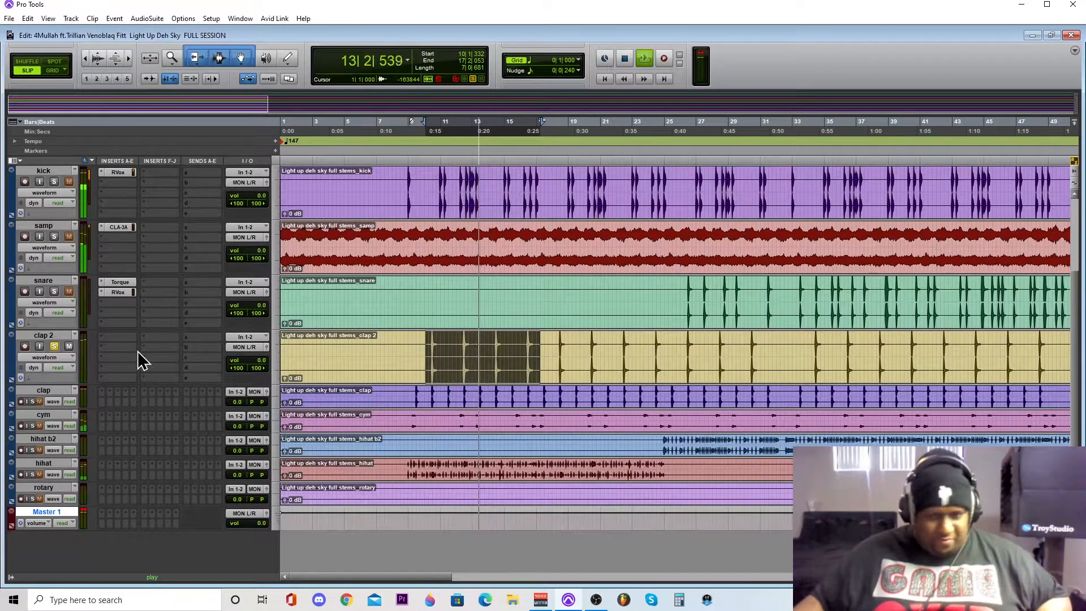
key("space")
- Insert the stereo OneKnob Pressure plug-in in the first insert slot of the clap 2 track
left_click(103, 335)
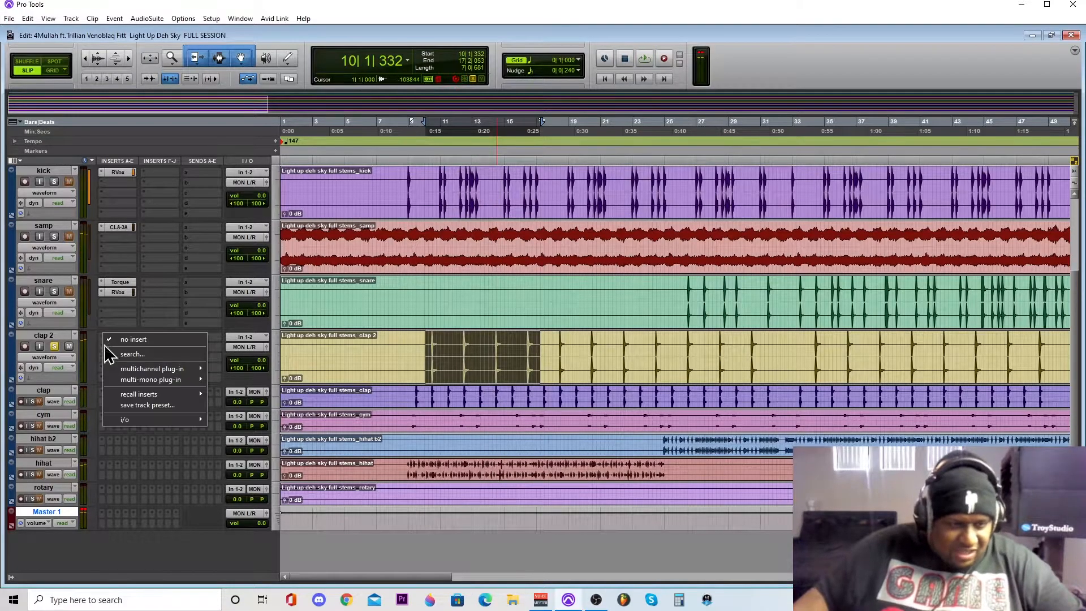
mouse_move(126, 374)
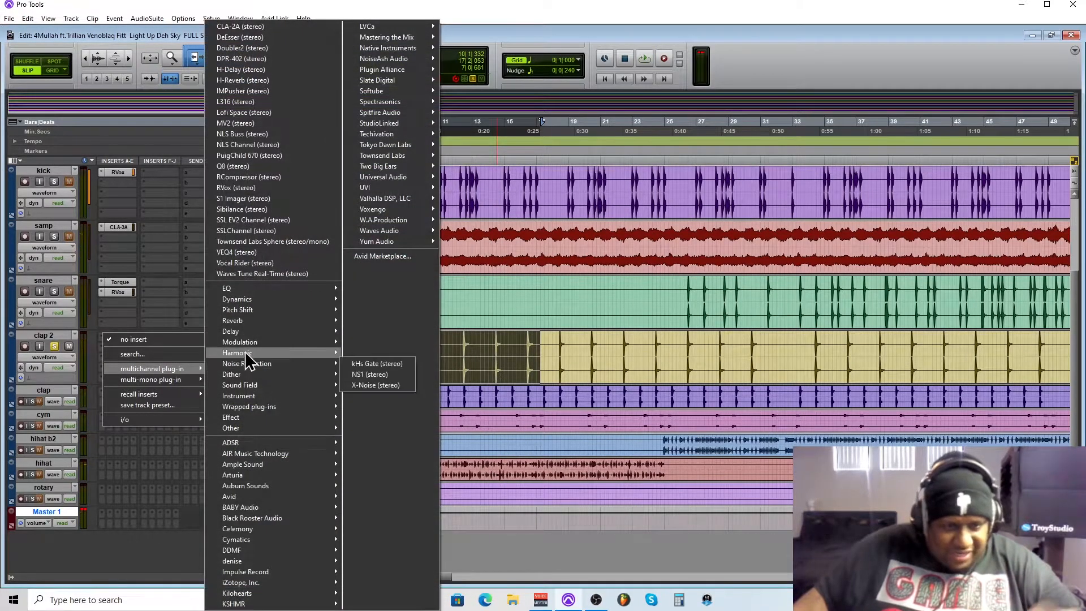
mouse_move(249, 300)
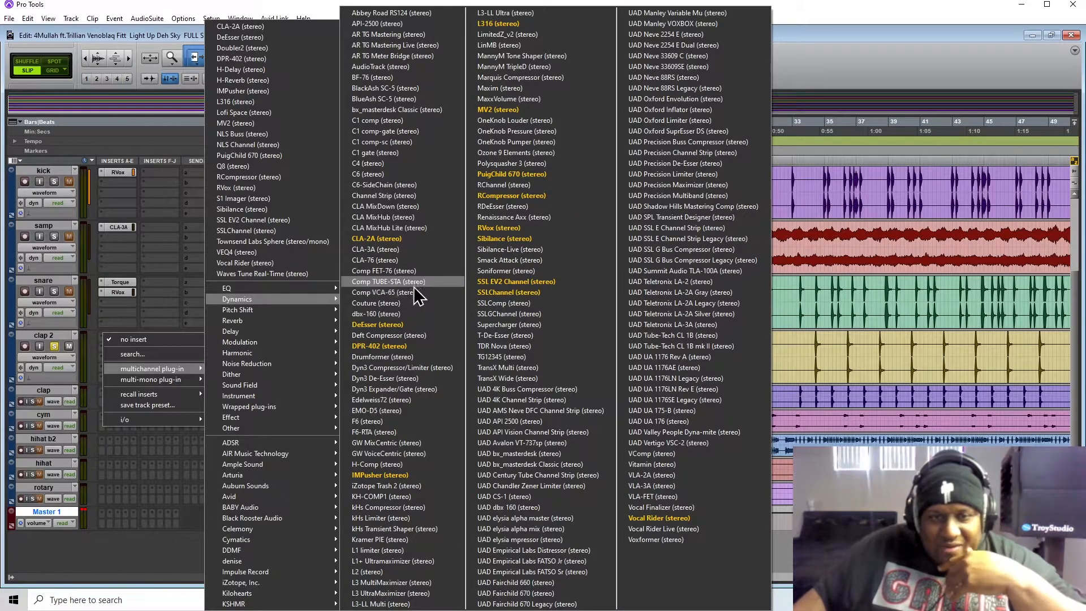
left_click(499, 130)
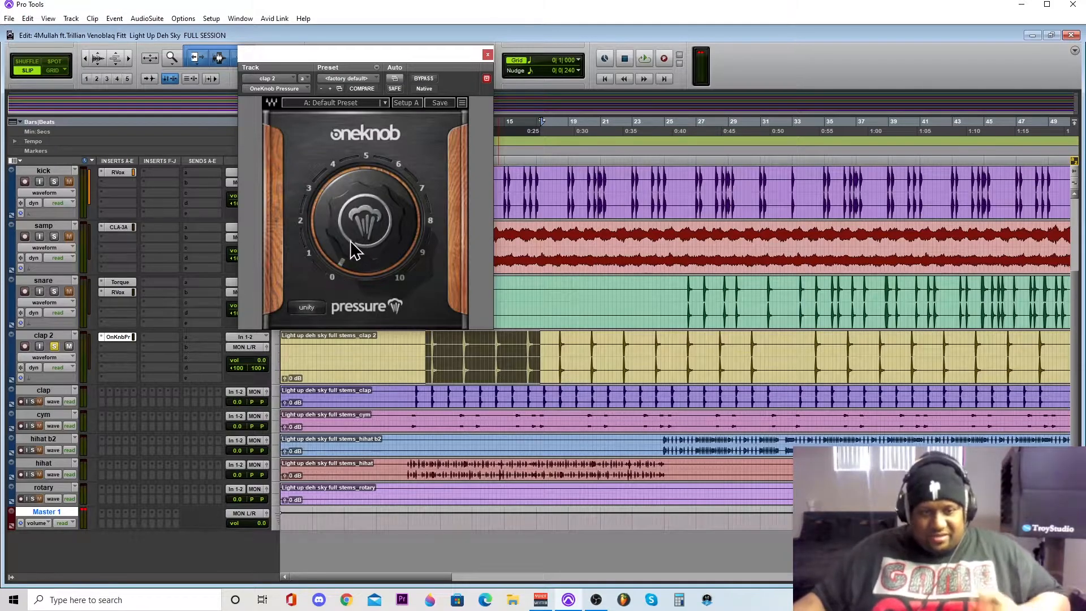
- Set clap 2's OneKnob Pressure to about 3.5, compare it with bypass during playback, then unsolo the track and close the plug-in window
mouse_move(332, 238)
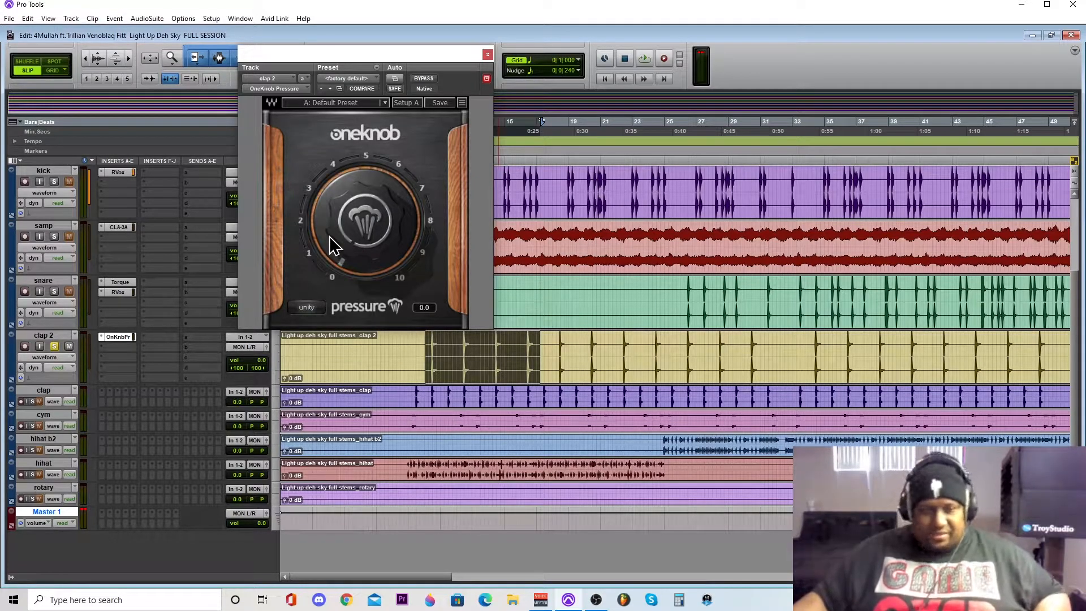
key("space")
mouse_move(328, 236)
left_mouse_down()
mouse_move(328, 214)
mouse_move(327, 233)
mouse_move(328, 225)
left_mouse_up()
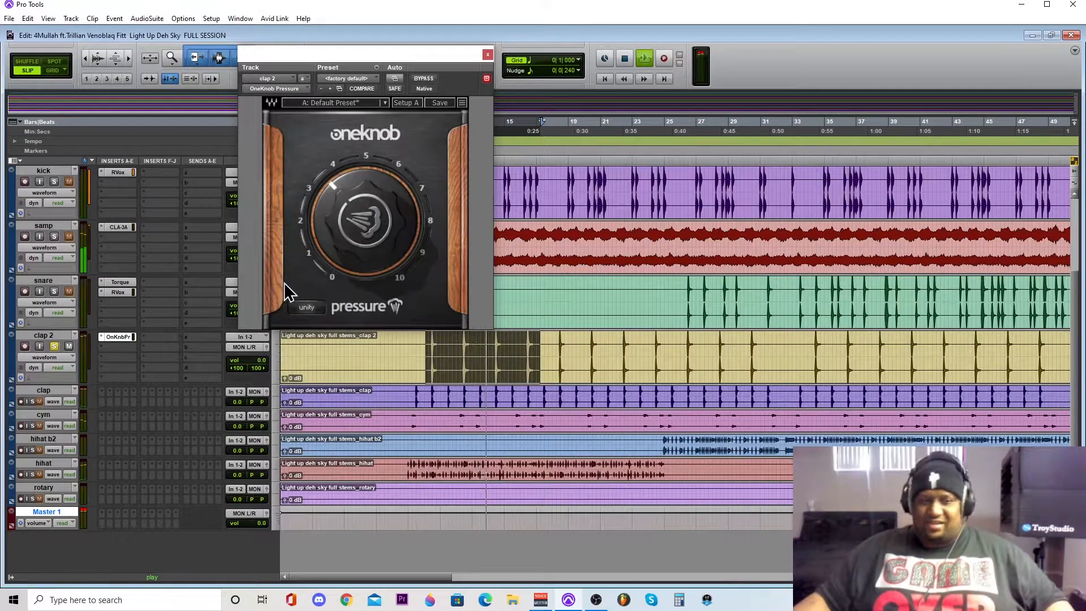
left_click(424, 78)
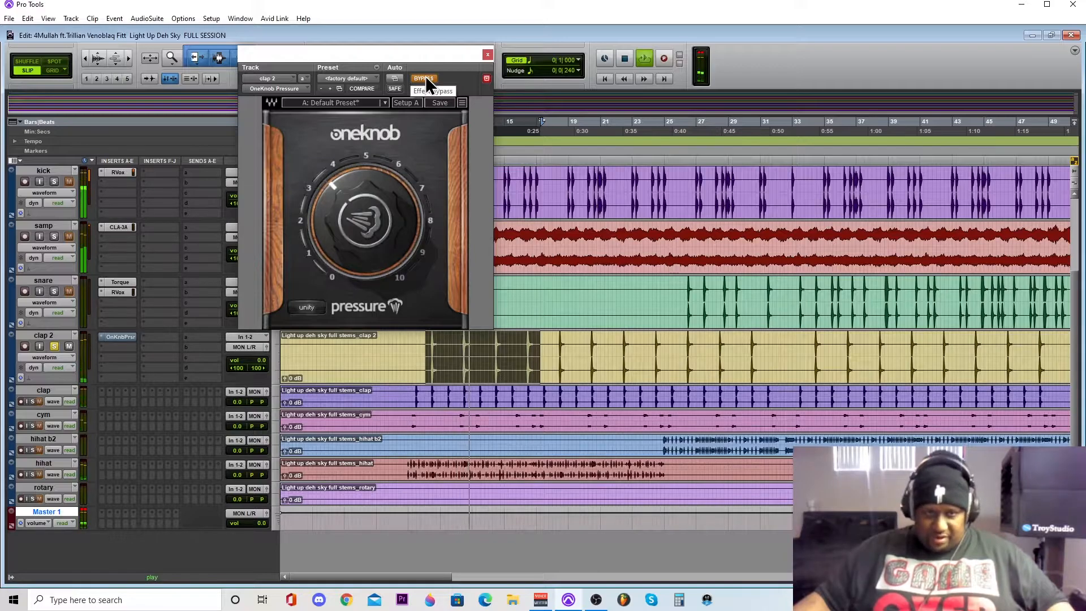
left_click(425, 77)
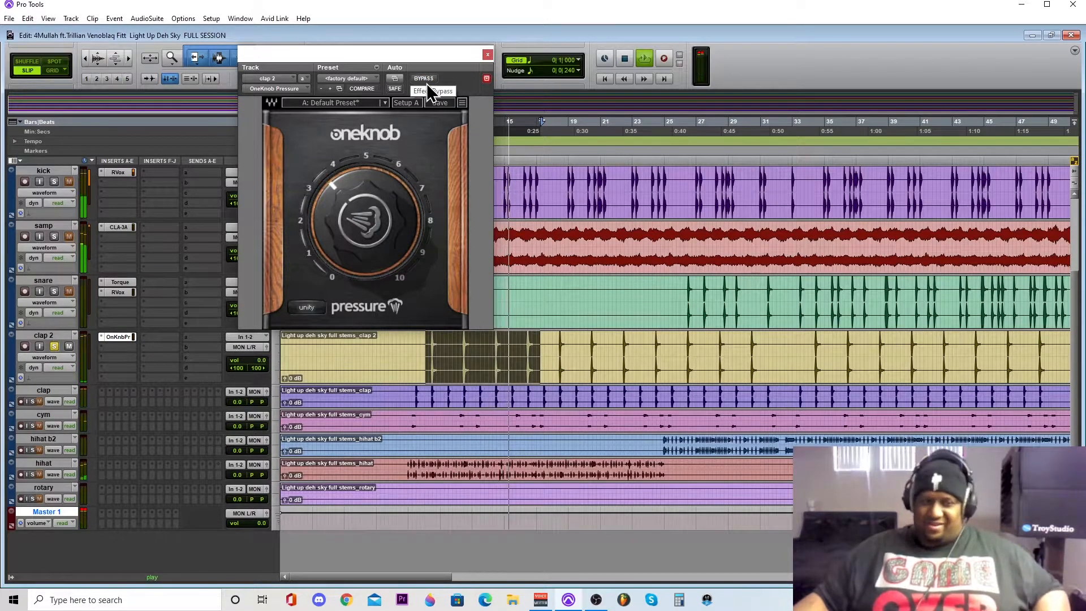
key("space")
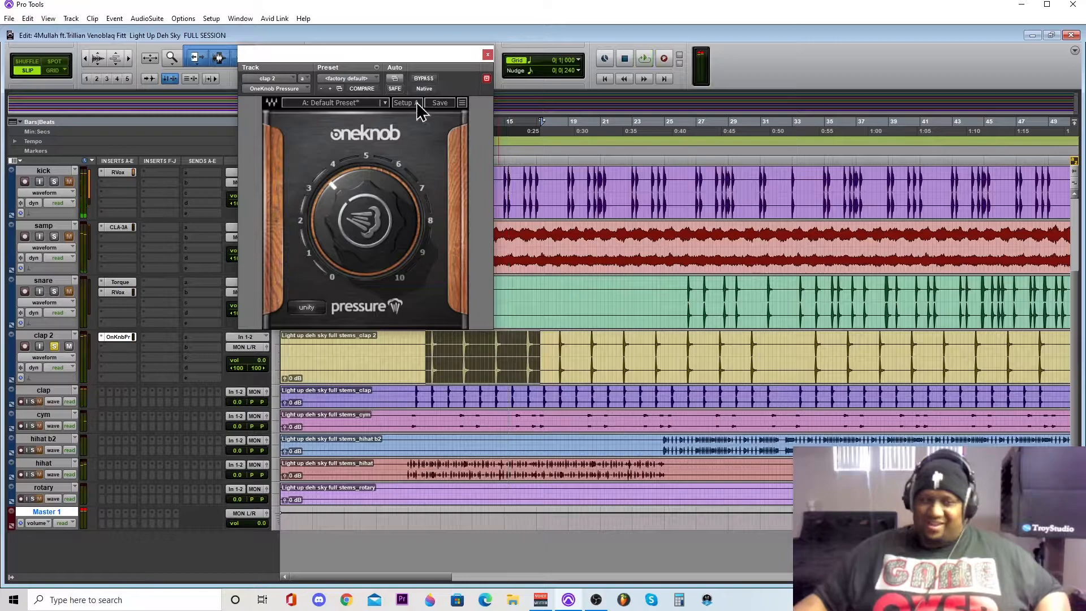
left_click(53, 347)
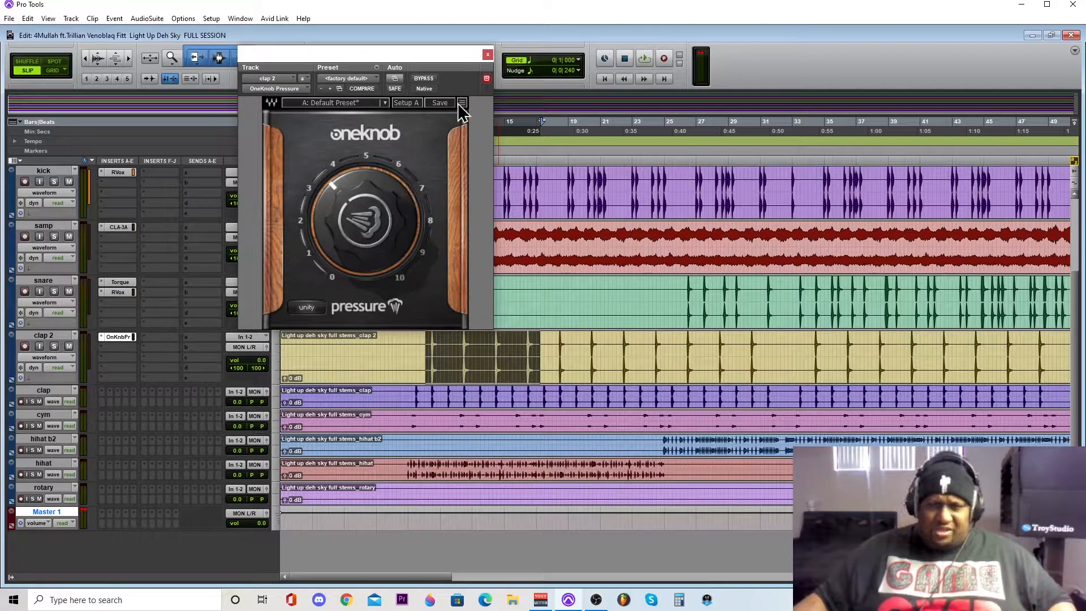
left_click(488, 55)
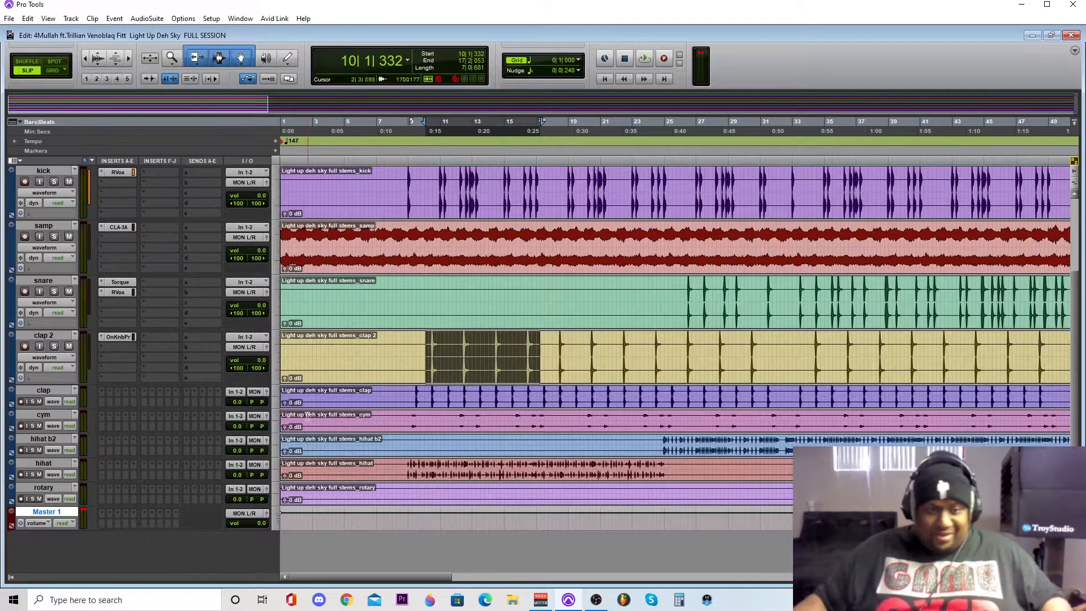
- Enlarge the clap track to match clap 2, then solo it and play a selection from about bar 10 to bar 16
left_click(273, 396)
left_click(283, 436)
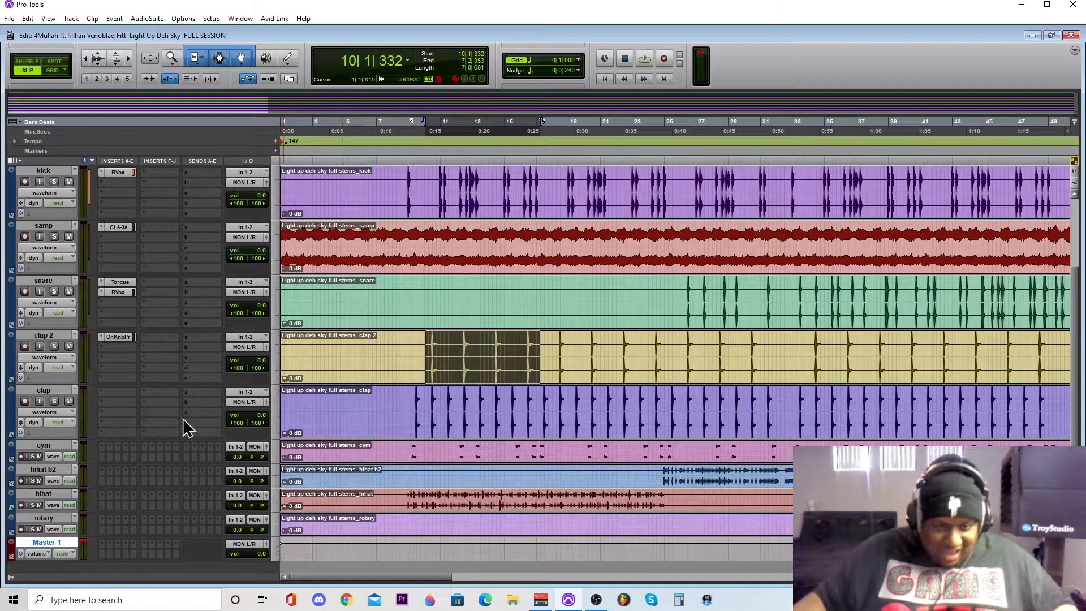
left_click_drag(429, 394, 525, 396)
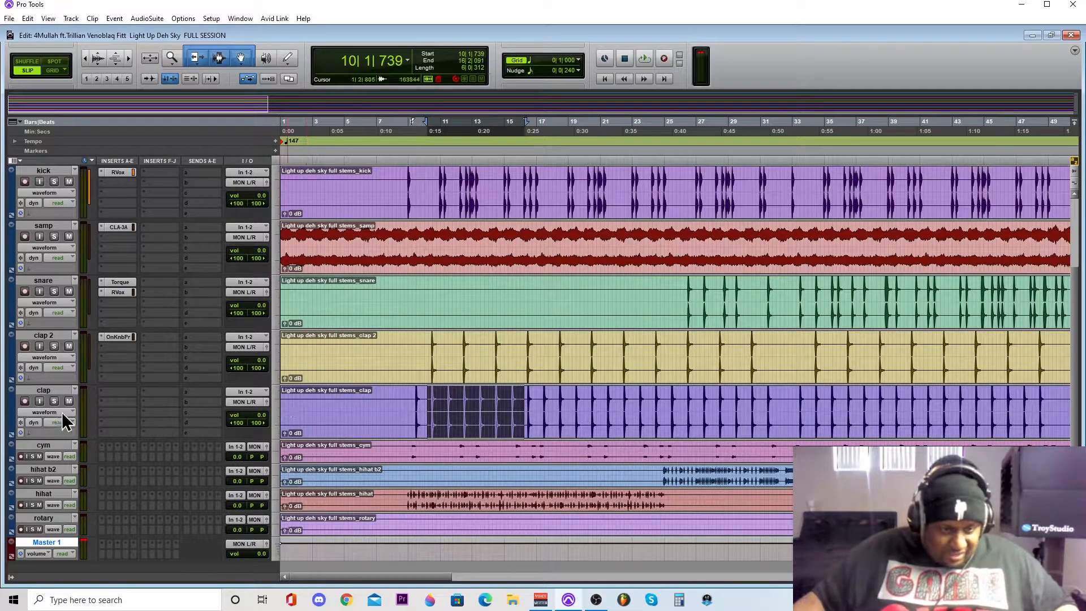
left_click(53, 398)
key("space")
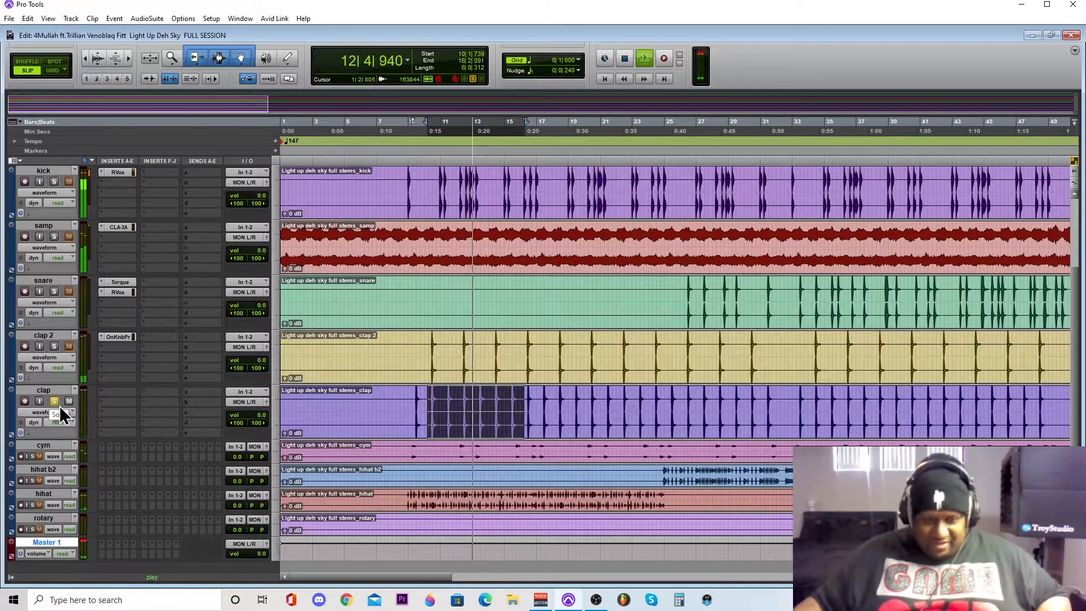
key("space")
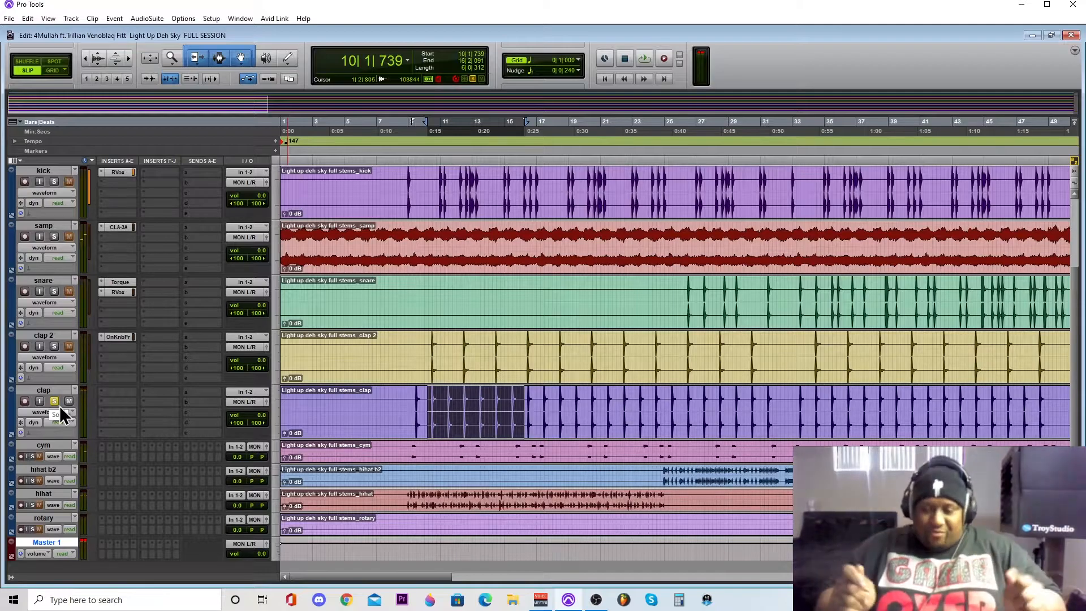
key("space")
key("space")
key("space")
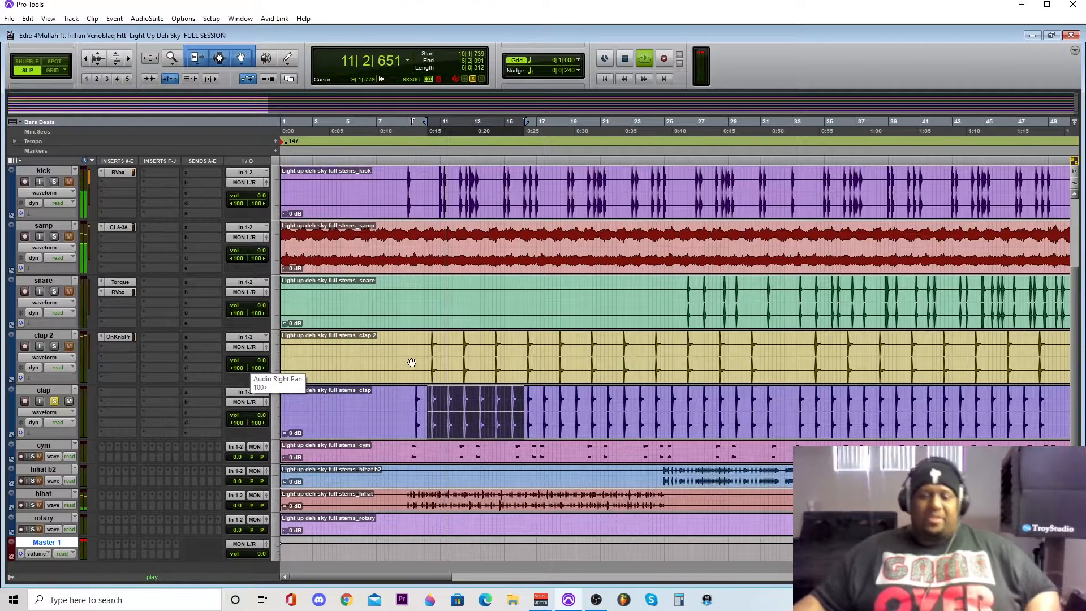
key("space")
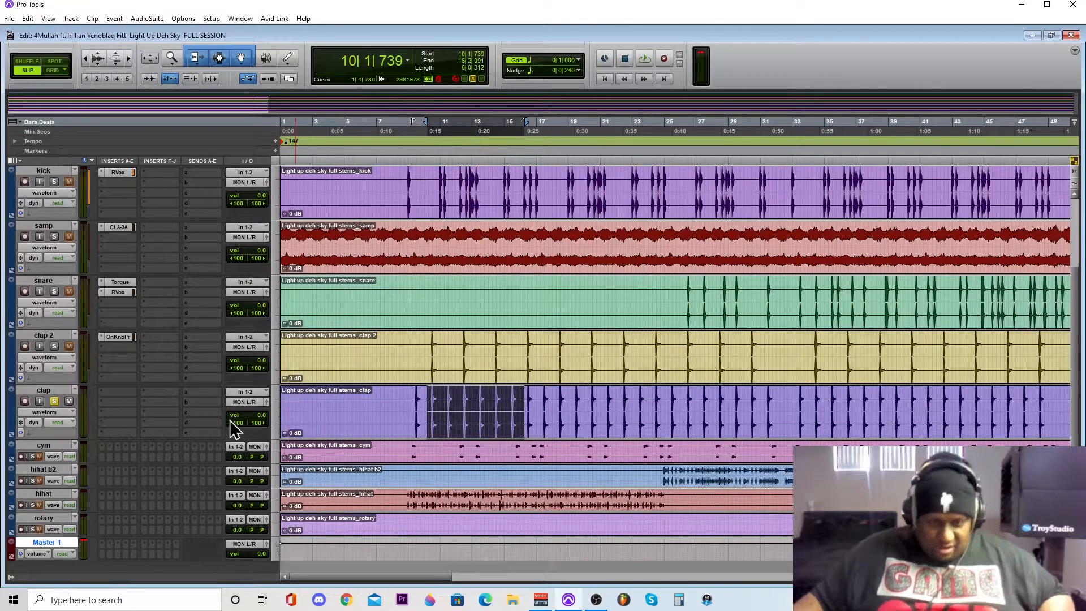
key("space")
key("space")
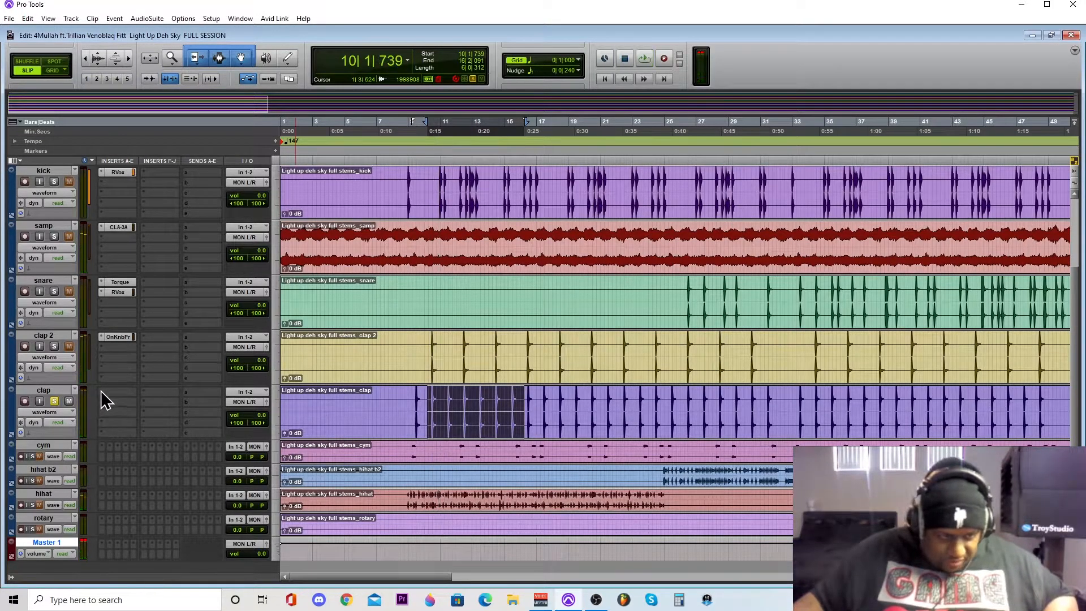
- Insert the stereo RCompressor plug-in in the first insert slot of the clap track
left_click(108, 400)
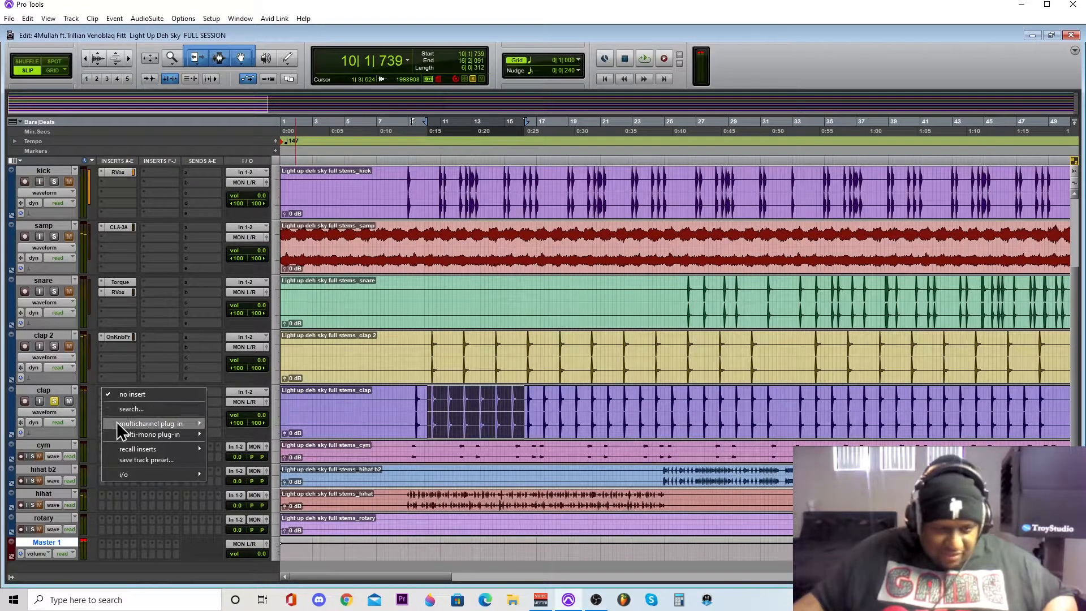
mouse_move(117, 422)
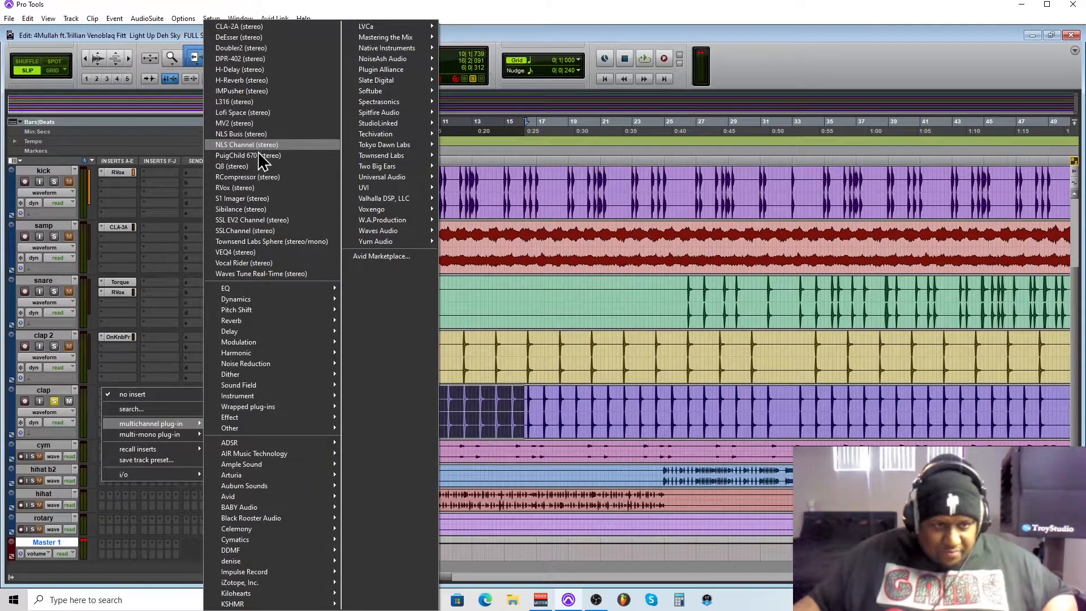
left_click(244, 177)
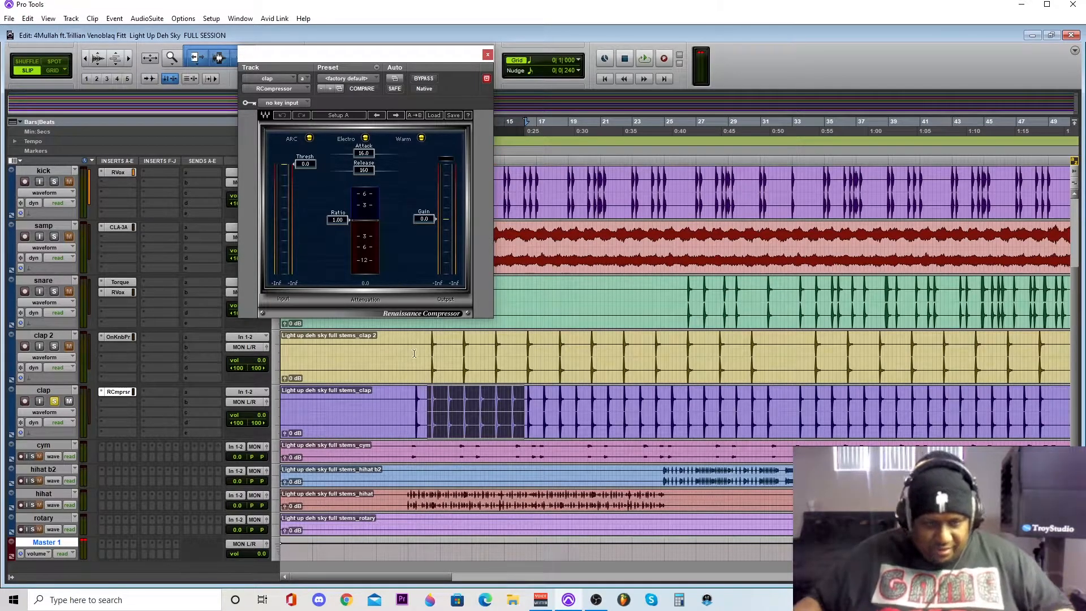
- Set the clap compressor's ratio to 3.09 and threshold to about -8 during playback, then solo clap 2 together with clap
left_click_drag(349, 220, 340, 232)
key("space")
left_click_drag(306, 165, 306, 191)
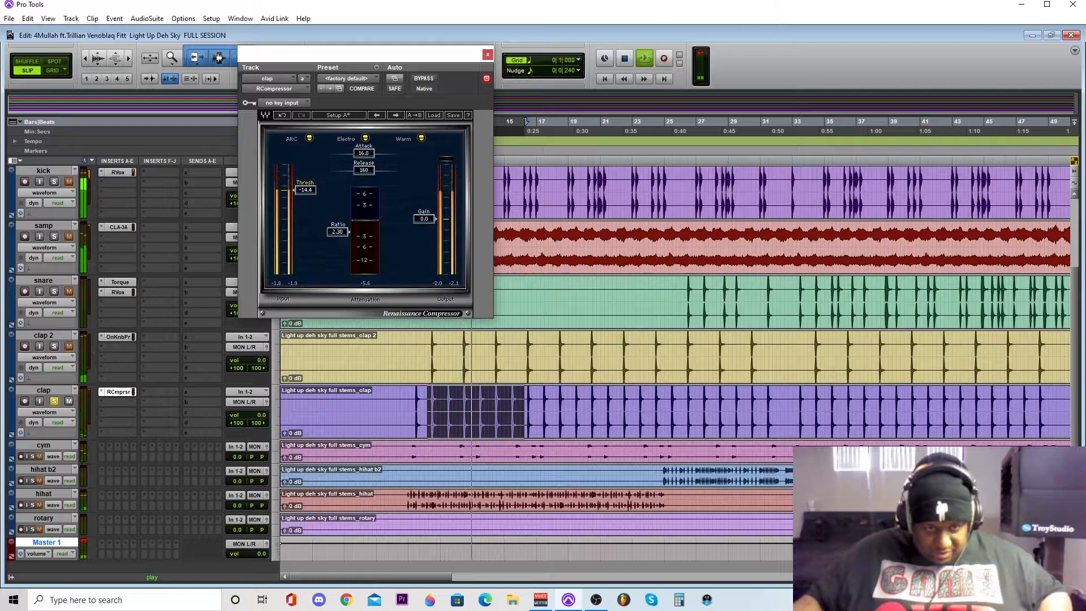
left_click_drag(338, 232, 337, 239)
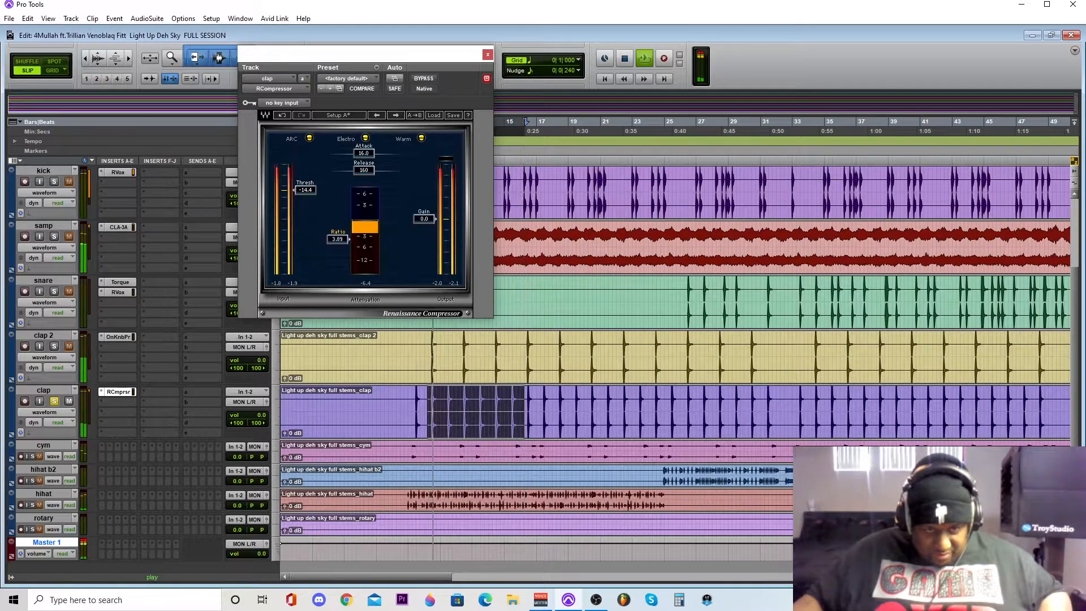
left_click_drag(305, 189, 305, 178)
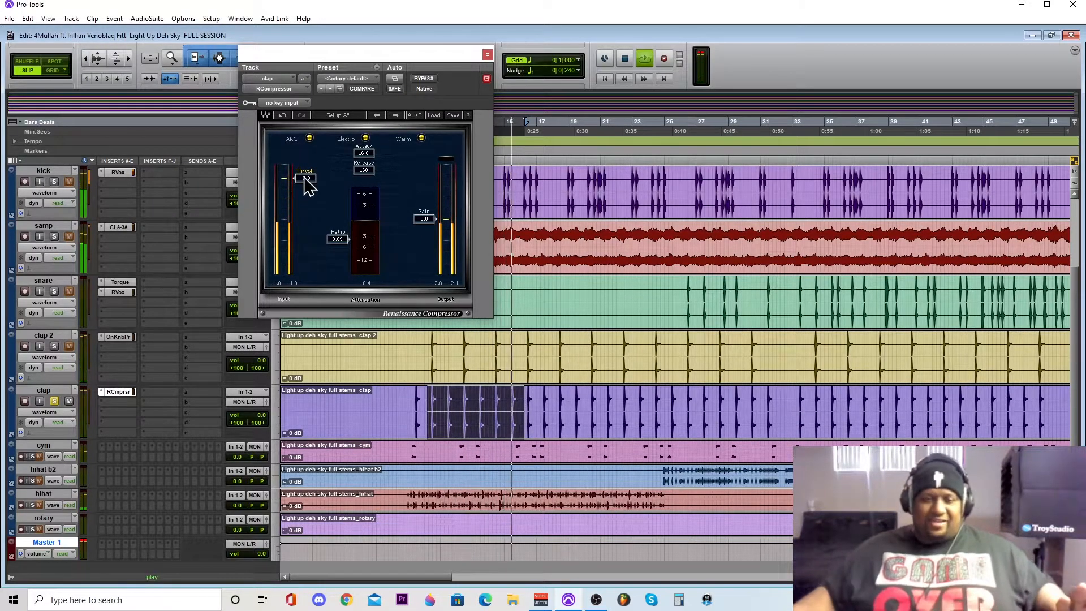
left_click(54, 347)
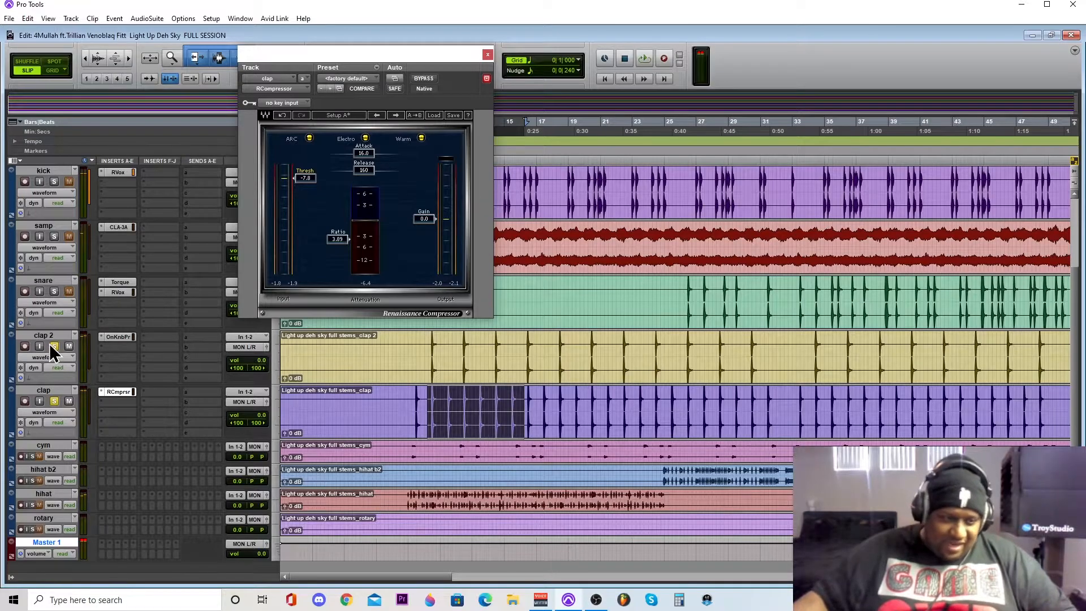
- Clear the clap solos, solo and enlarge the cym track, and play a selection from about bar 9 to bar 14
left_click(55, 400)
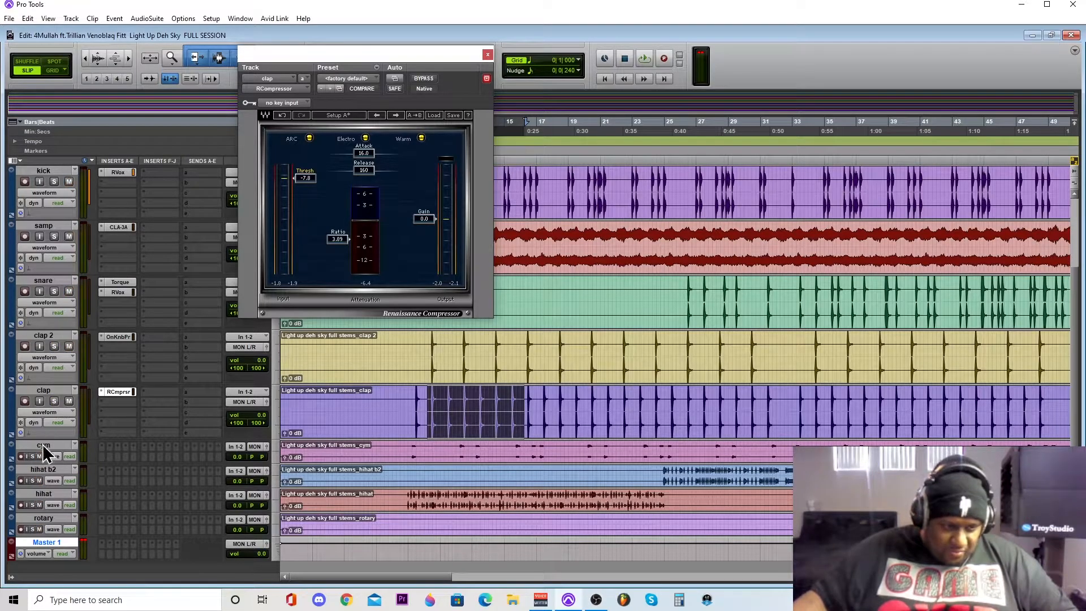
left_click(31, 457)
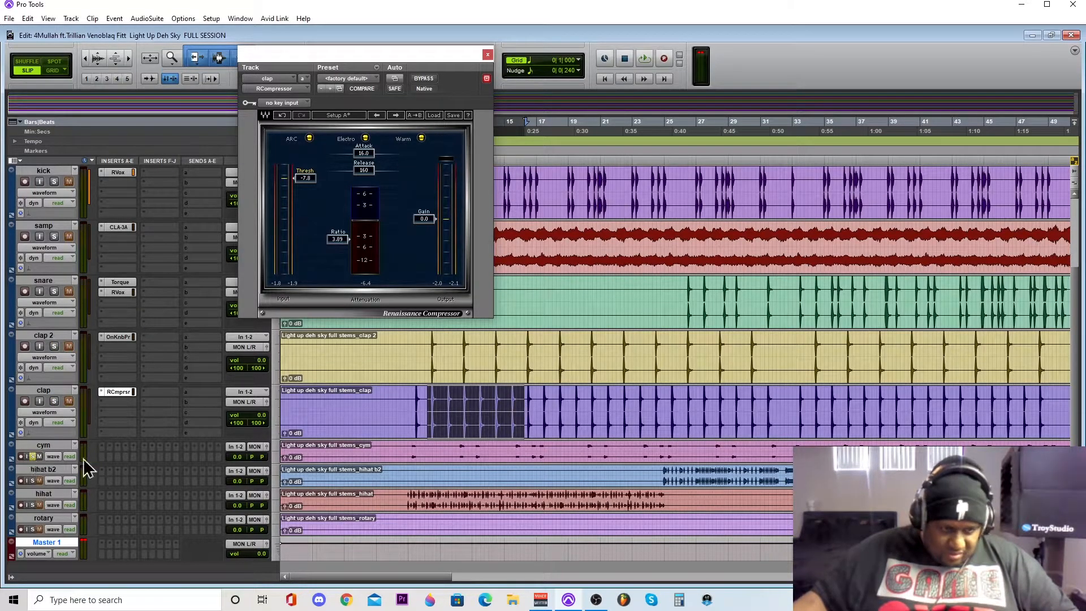
left_click(276, 451)
left_click(289, 490)
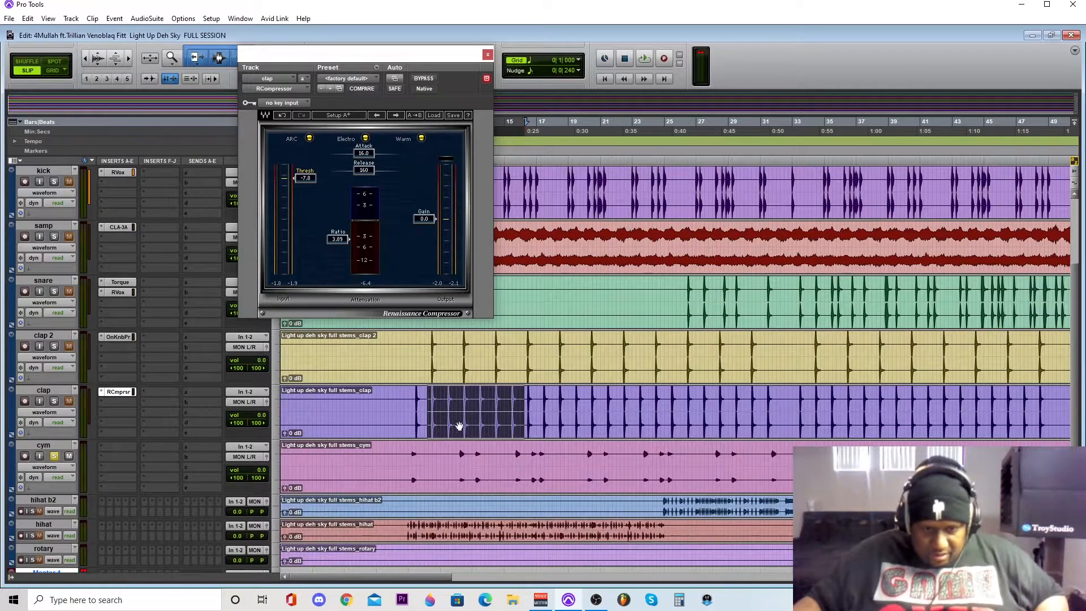
left_click_drag(406, 458, 491, 462)
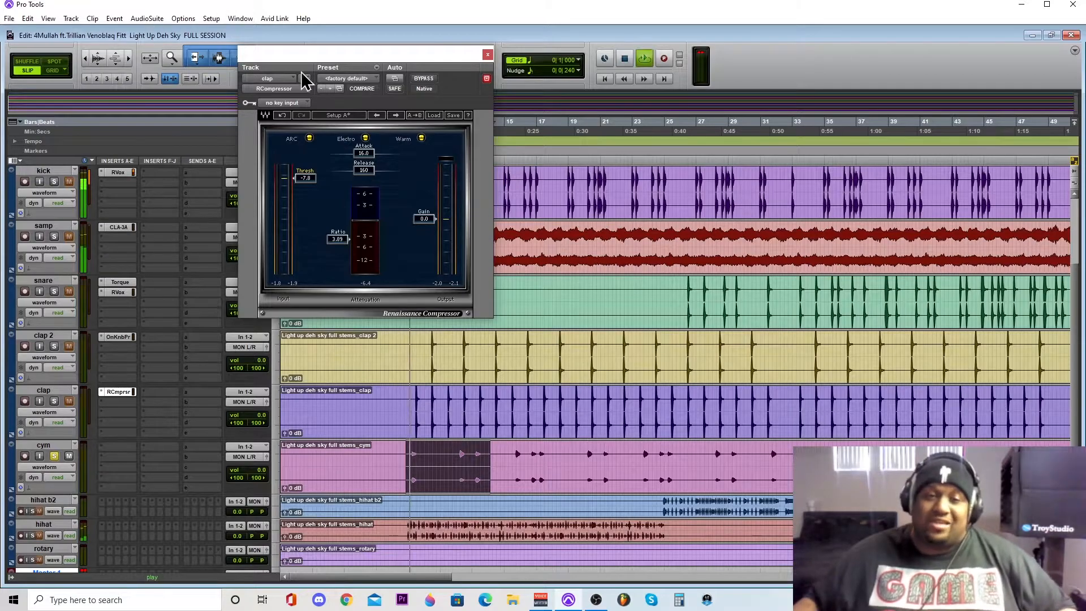
- Close the clap compressor window and insert the stereo RVox plug-in in the first insert slot of the cym track
left_click(488, 55)
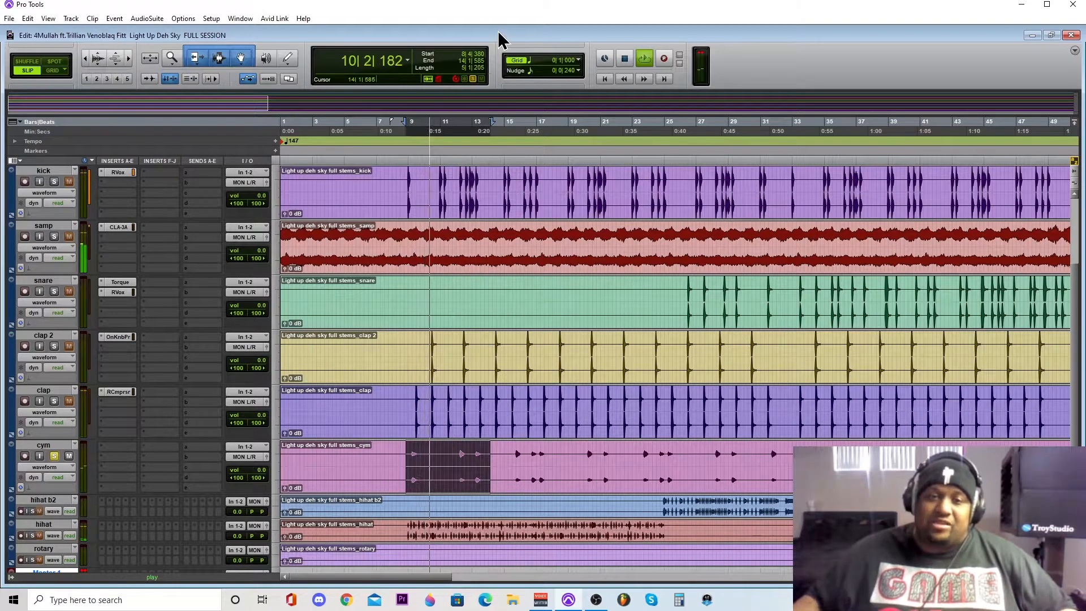
left_click(105, 448)
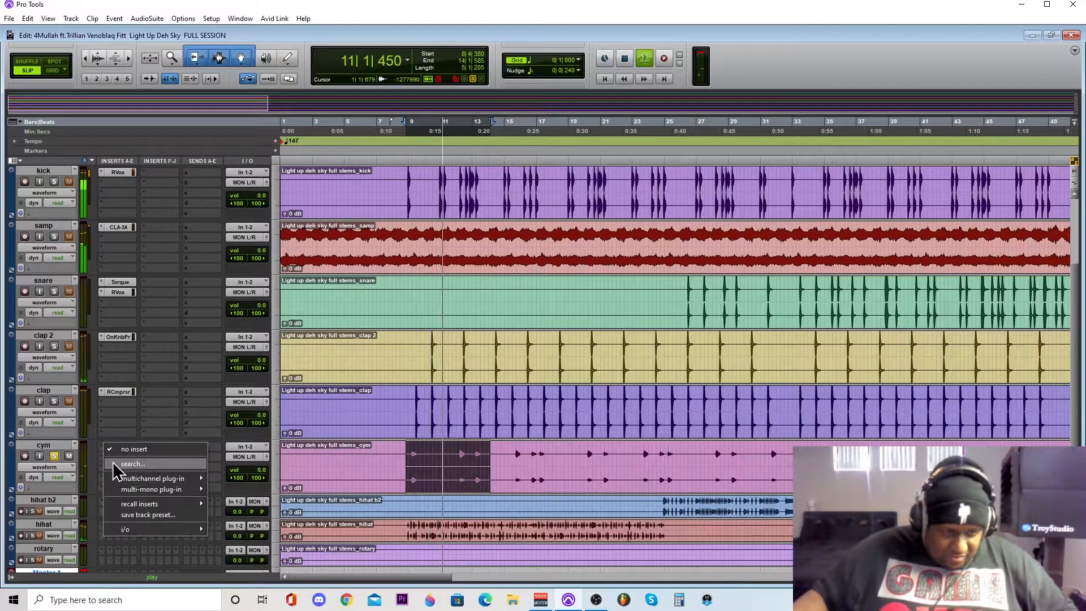
mouse_move(128, 479)
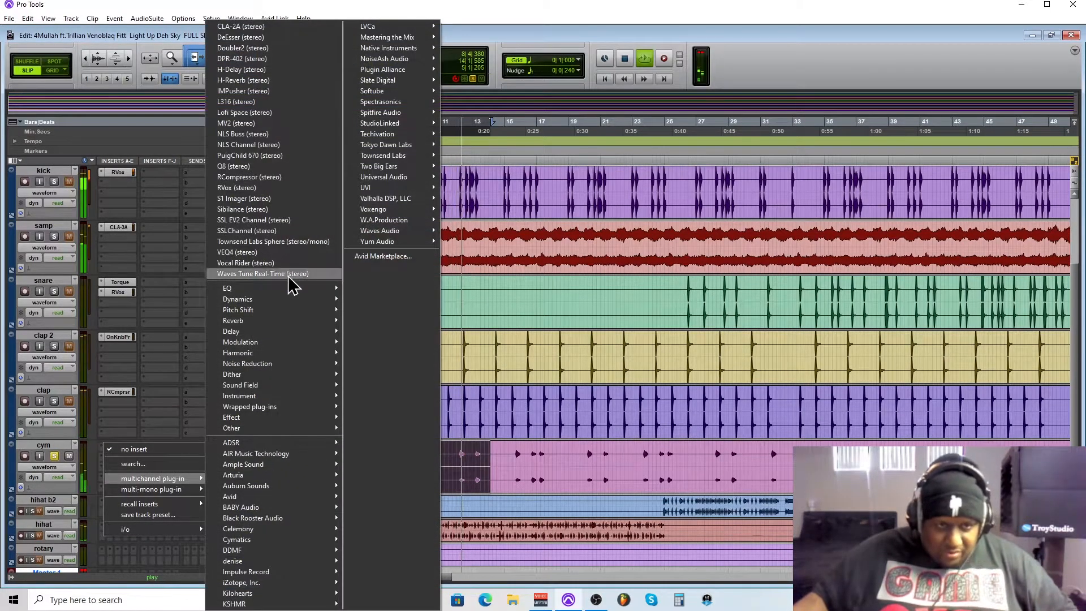
left_click(273, 187)
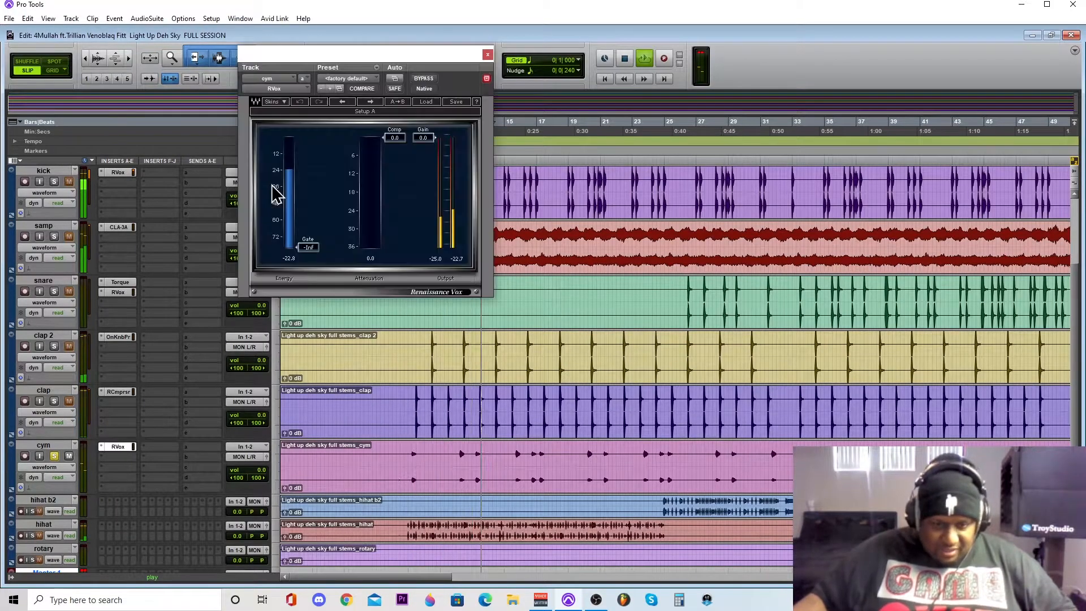
- Set the cym RVox compression to -8.0 and its gain to -2.1 during playback
left_click_drag(395, 139, 395, 161)
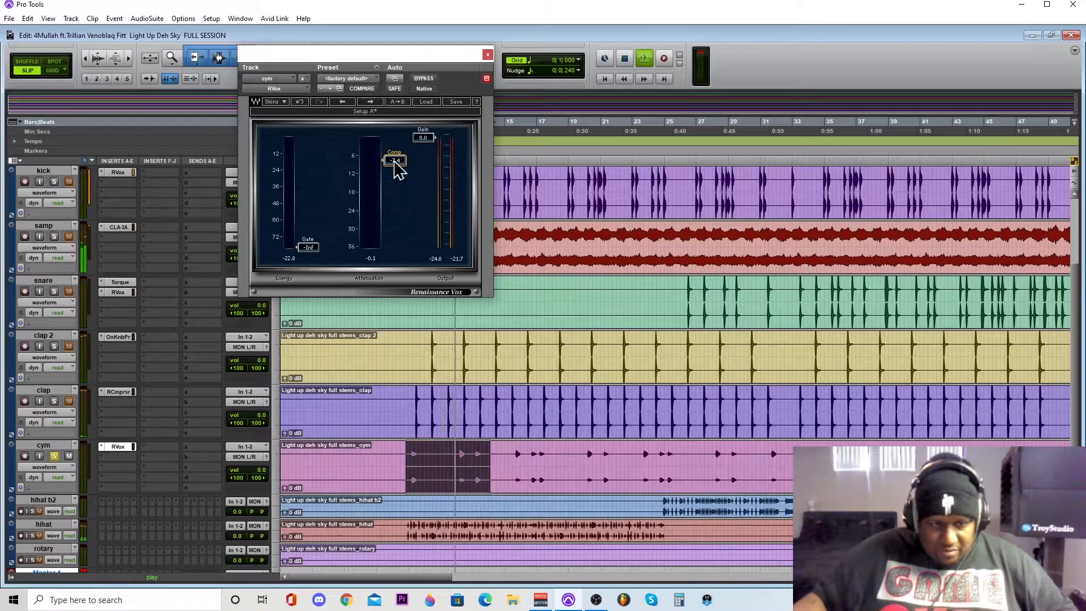
left_click_drag(398, 170, 397, 172)
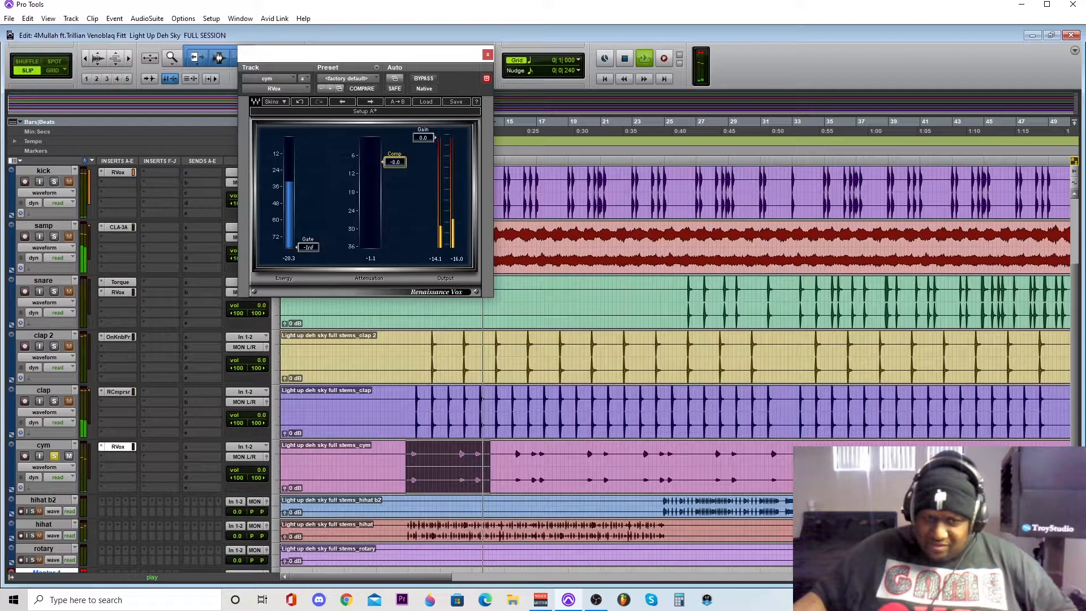
left_click_drag(423, 137, 423, 144)
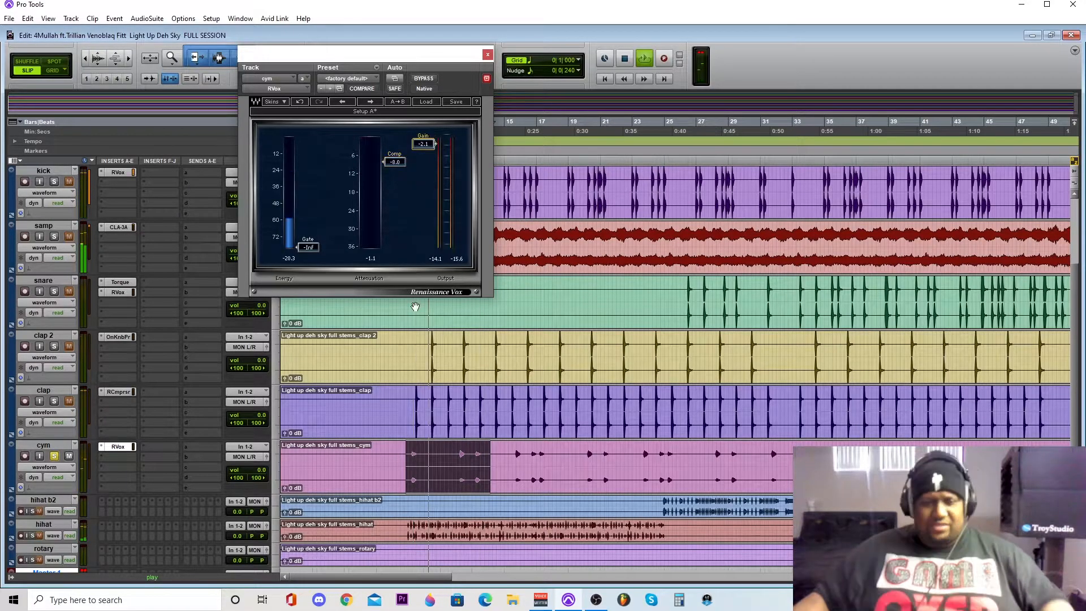
- Solo snare, clap 2 and clap together with cym, and listen to them from about bar 25
left_click(54, 401)
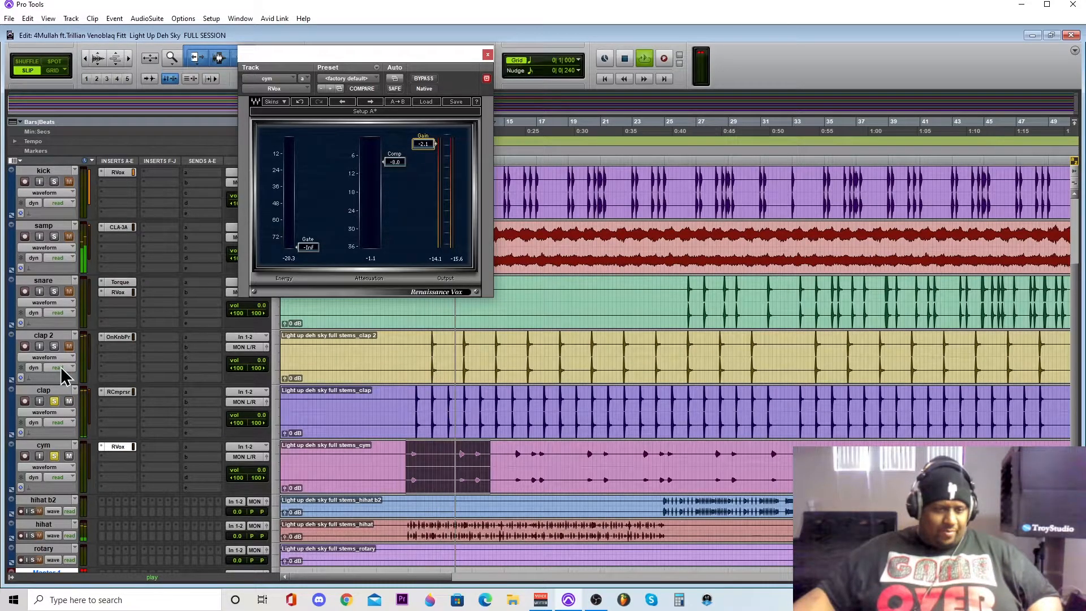
left_click(54, 291)
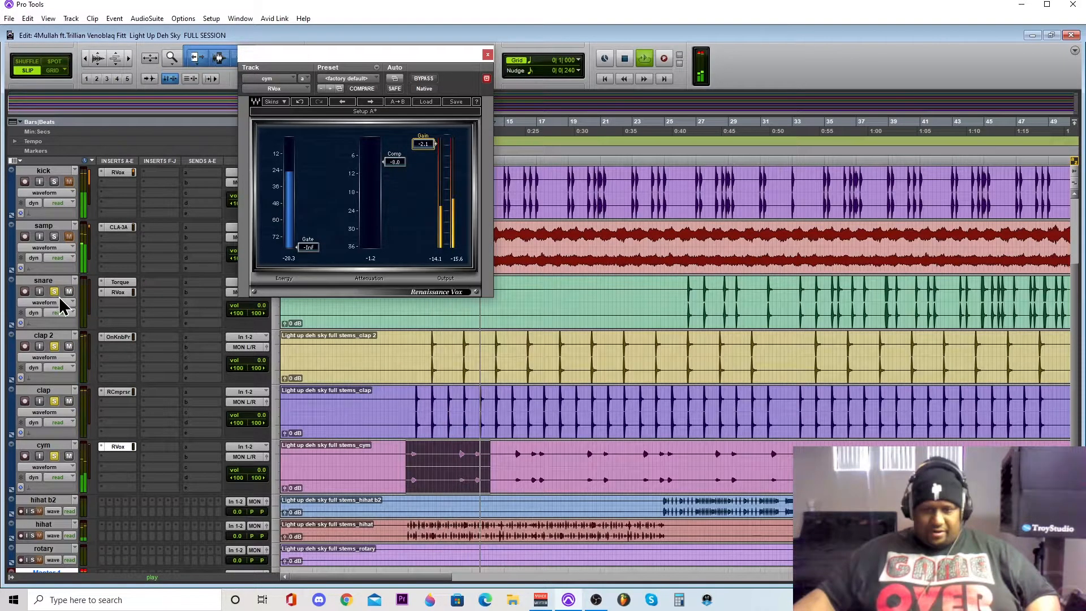
left_click(672, 127)
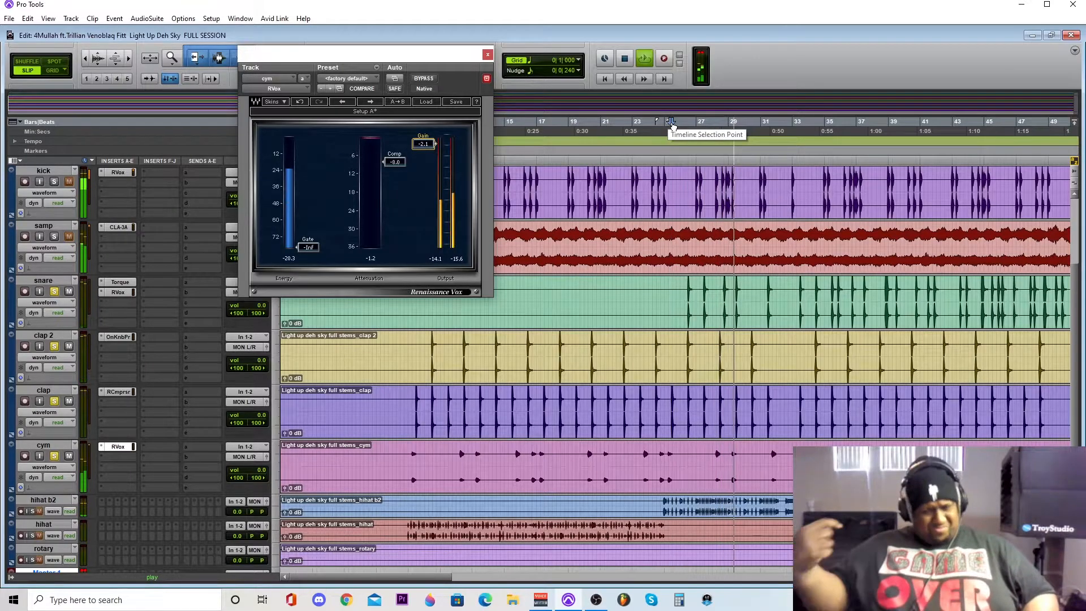
key("space")
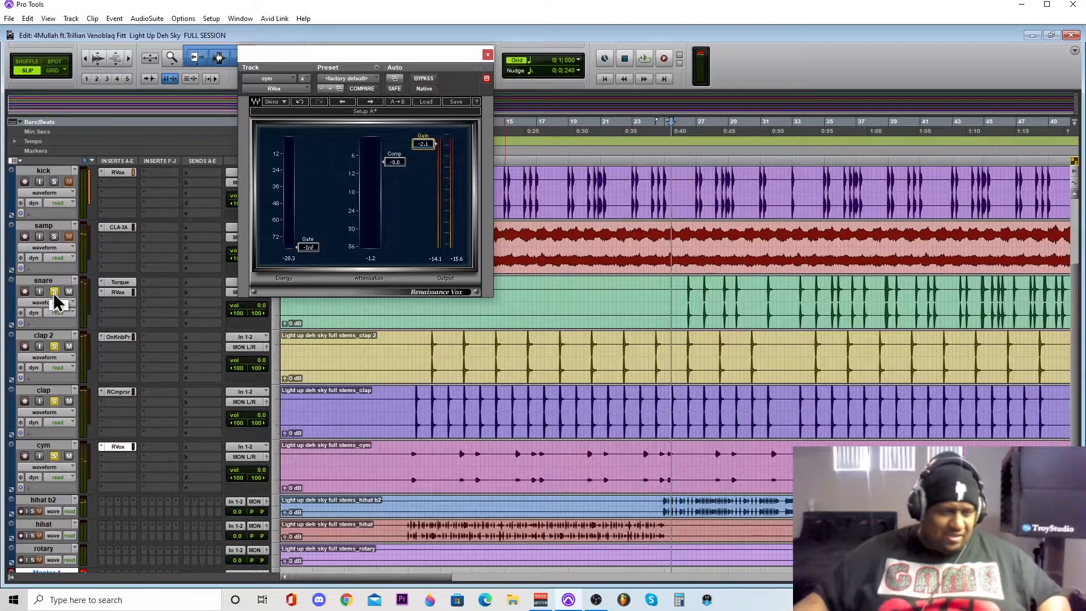
- Clear the solos on snare, clap 2, clap and cym, and set the hihat b2 track height to medium
left_click(54, 346)
left_click(54, 400)
left_click(54, 456)
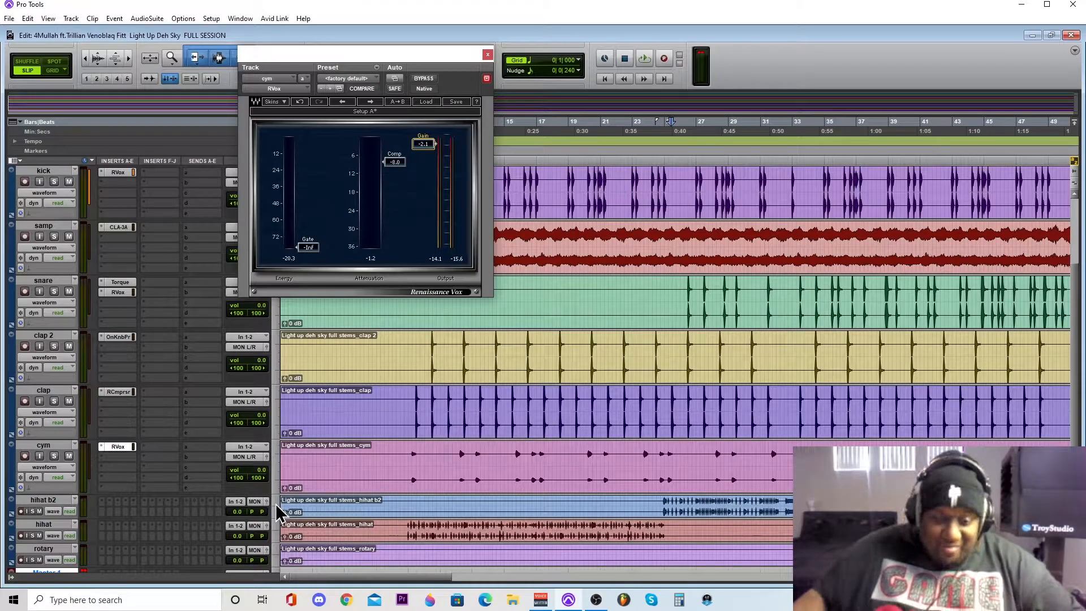
left_click(280, 534)
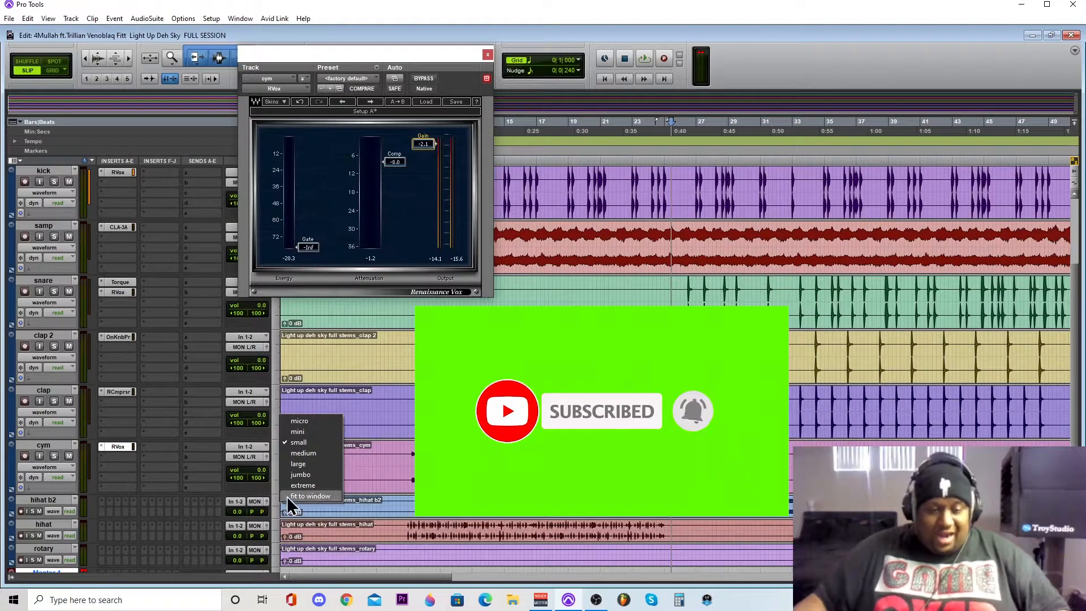
left_click(276, 505)
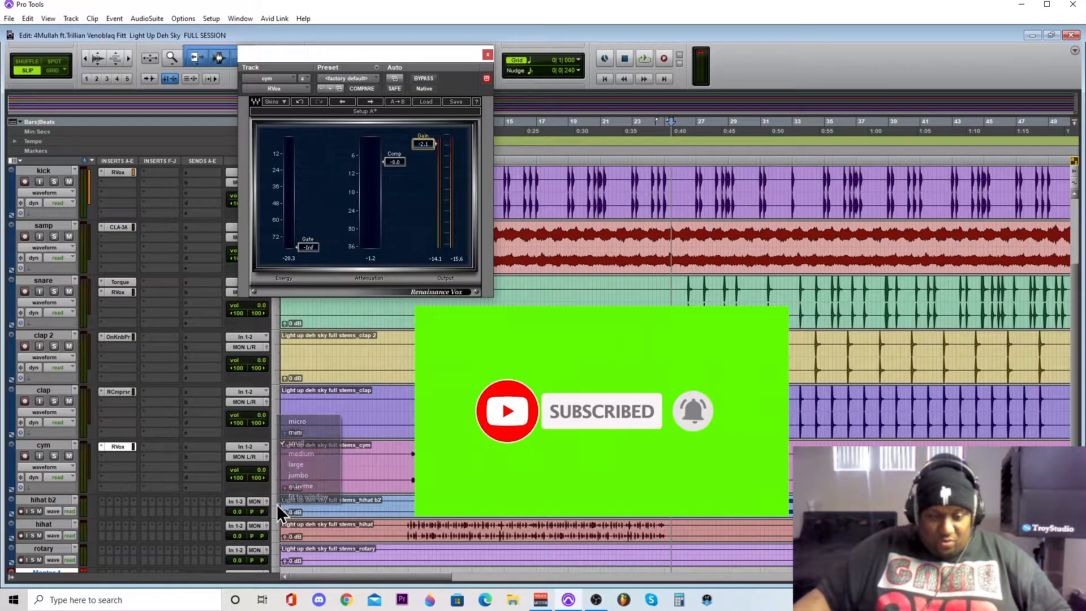
left_click(298, 453)
scroll(359, 497, "down", 3)
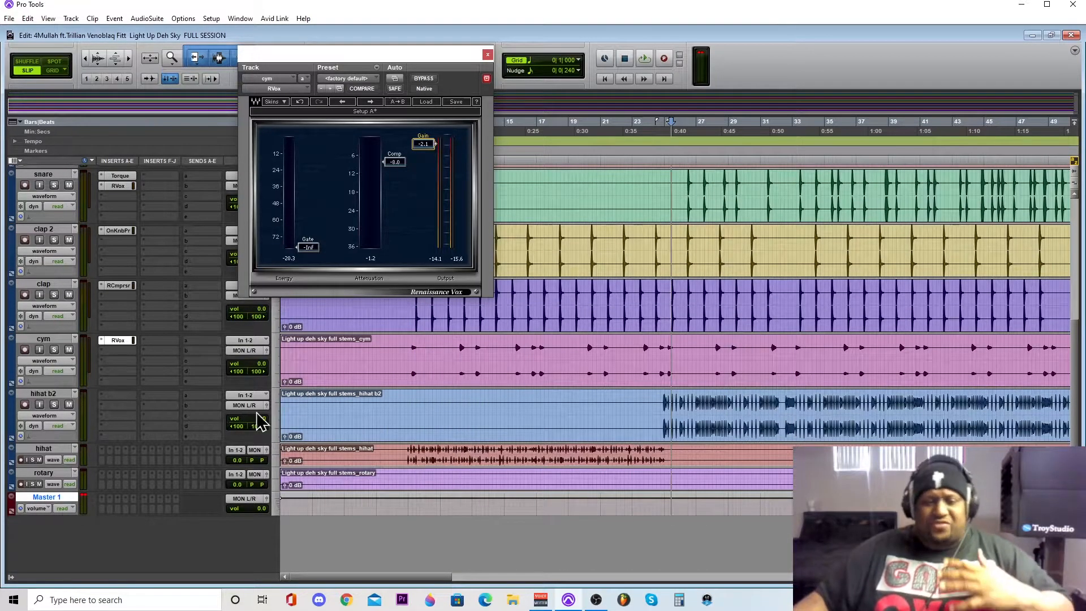
- Solo hihat b2 and play a selection from about bar 24 to bar 31
left_click(54, 405)
left_click_drag(658, 403, 728, 407)
left_click_drag(812, 407, 816, 407)
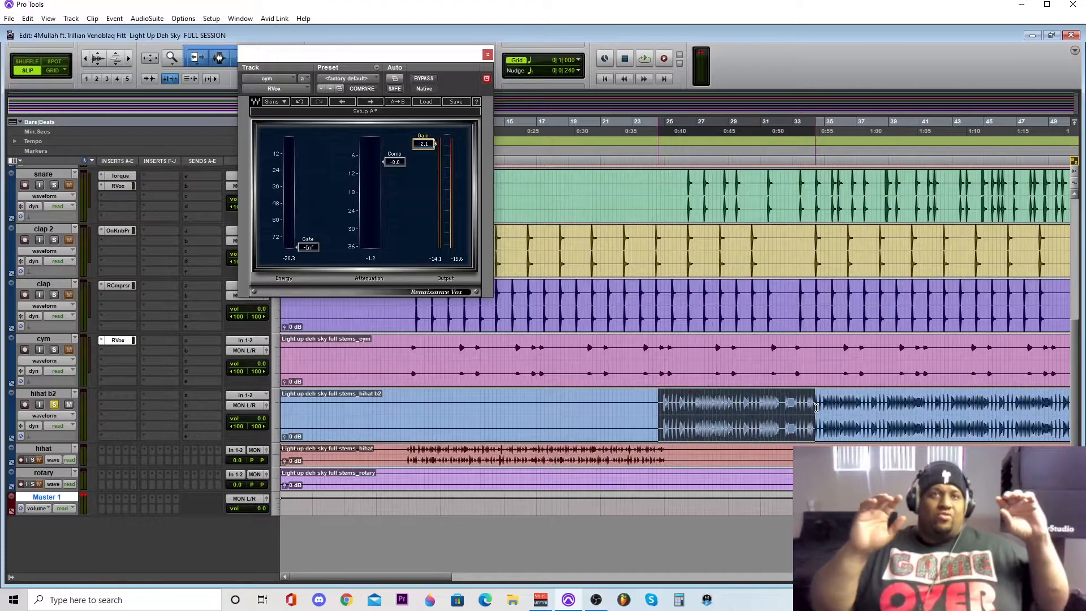
left_click_drag(816, 407, 772, 407)
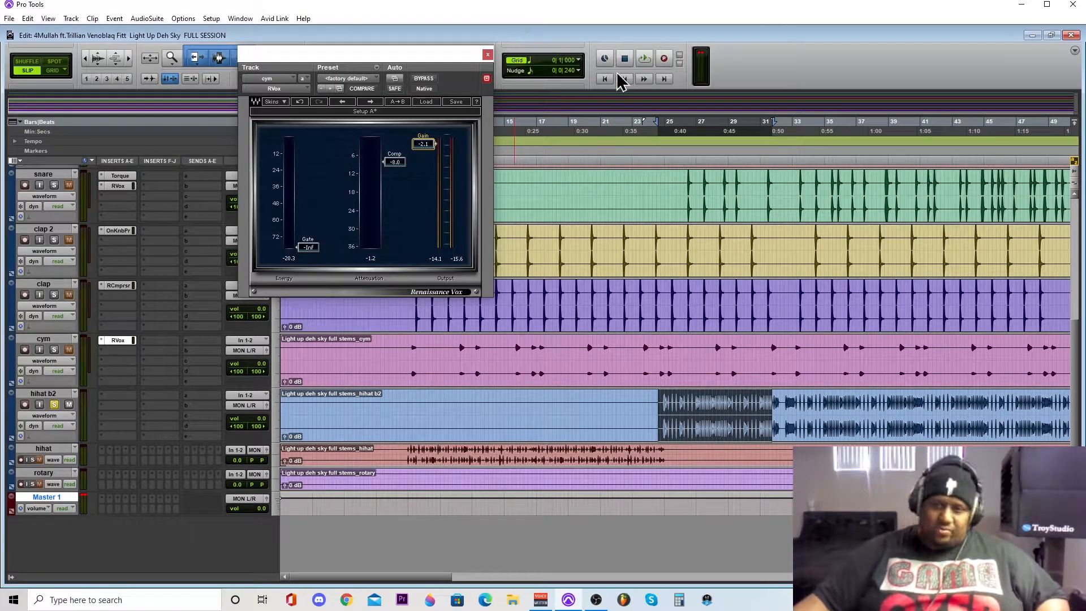
left_click(643, 57)
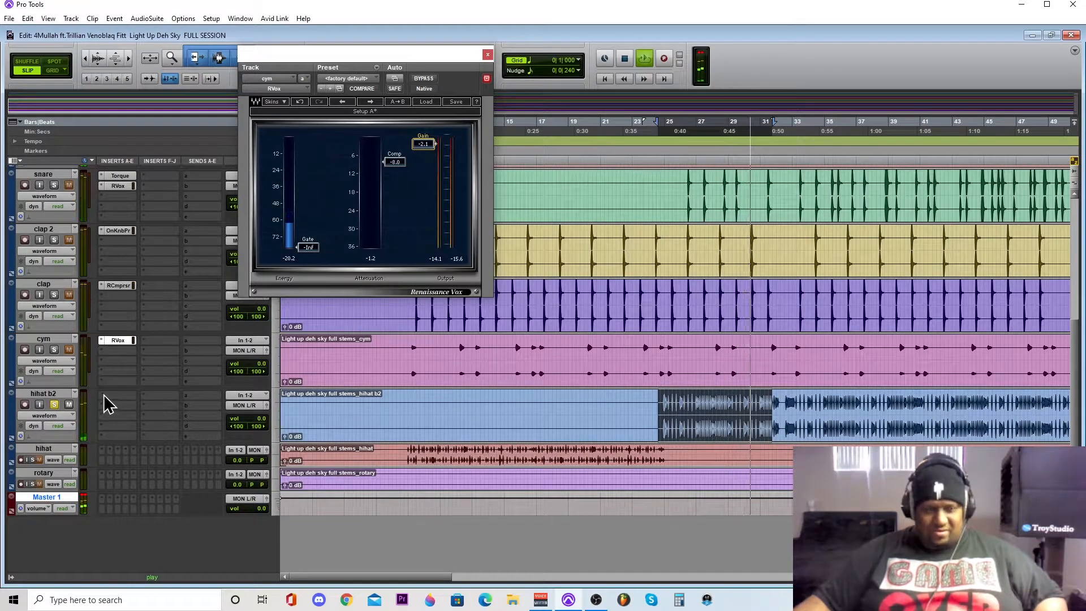
key("space")
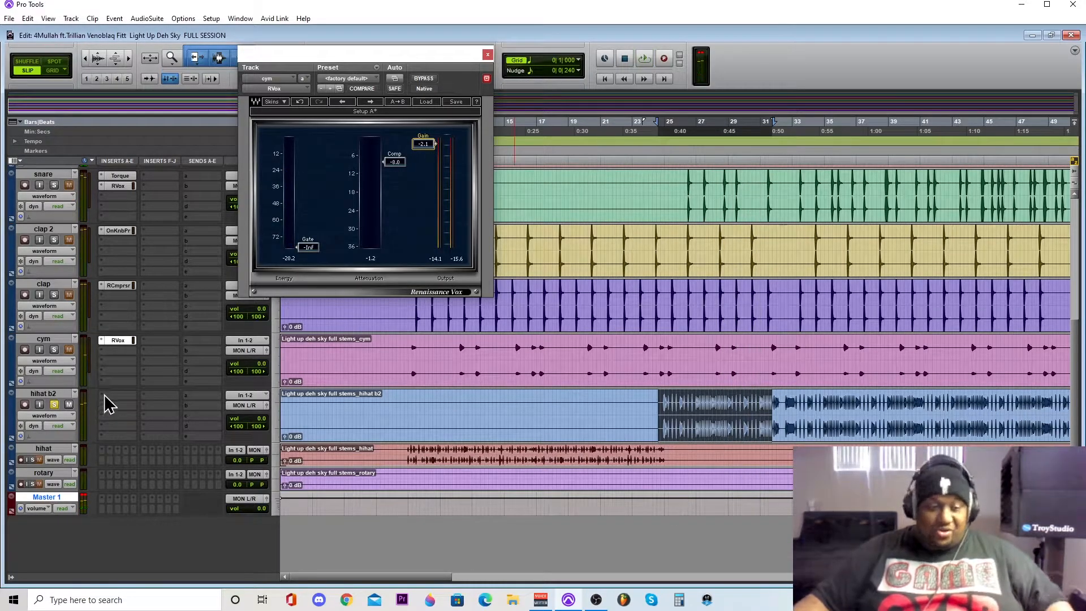
- Insert the stereo RVox plug-in in the first insert slot of the hihat b2 track
left_click(111, 406)
mouse_move(141, 427)
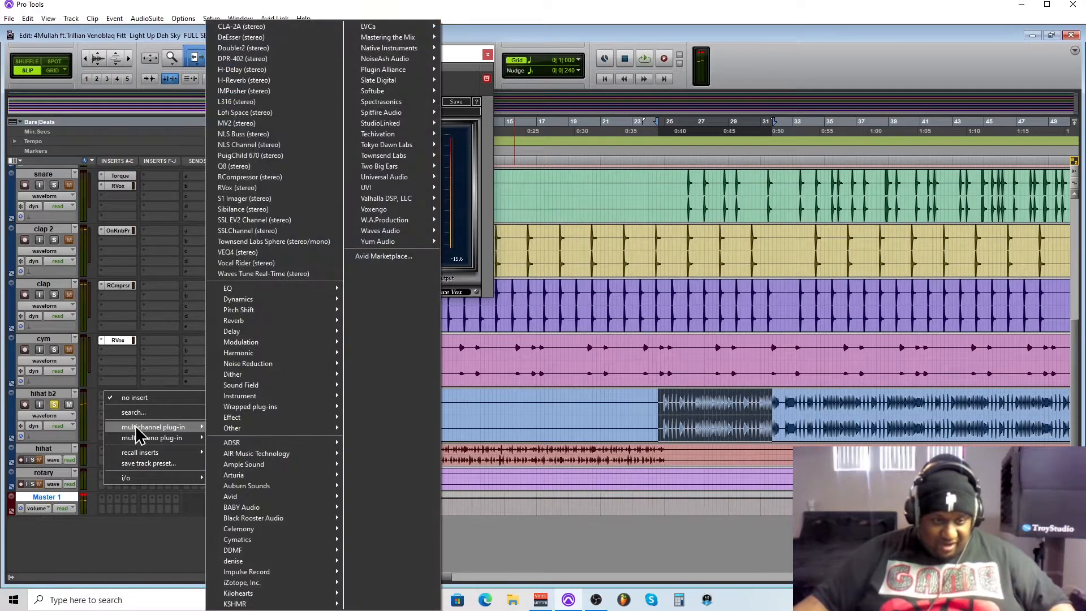
left_click(254, 188)
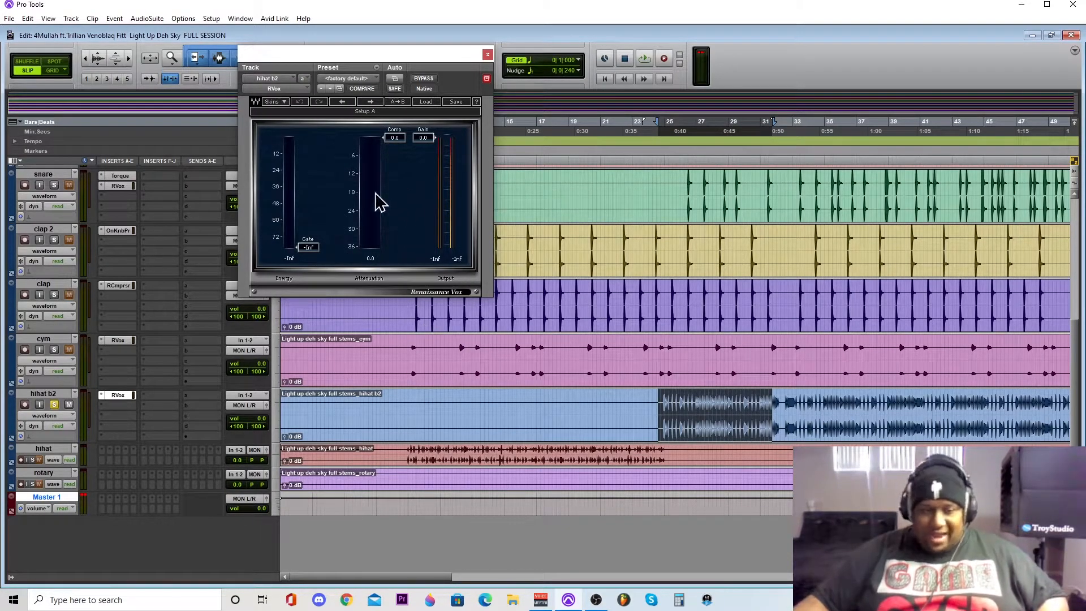
- Set the hihat b2 RVox compression to -11.9 and its gate to -46.0 while the selection plays
key("space")
left_click_drag(394, 138, 395, 173)
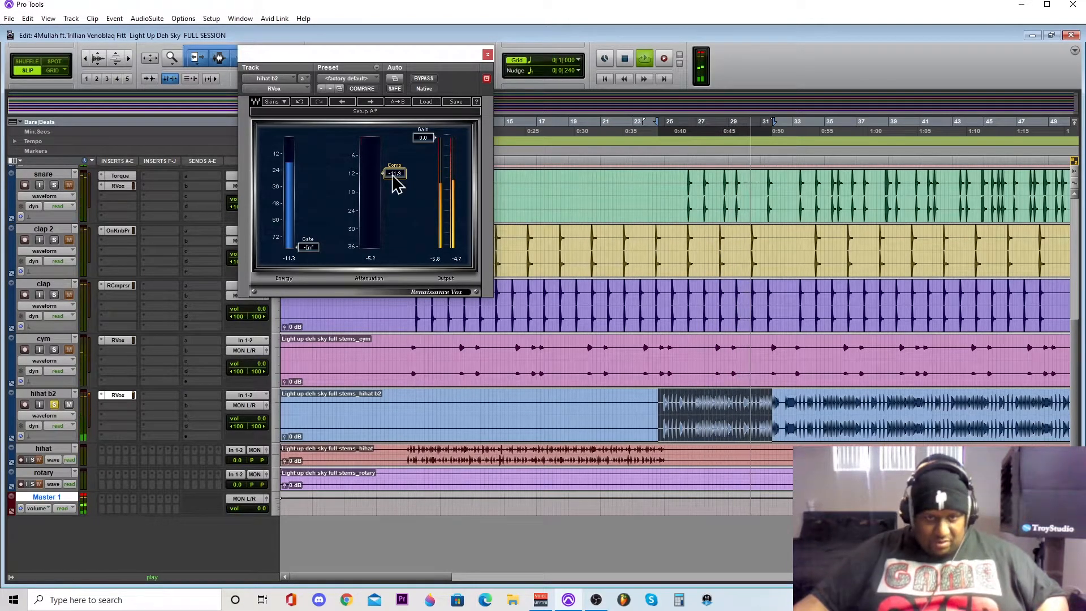
left_click_drag(308, 247, 308, 200)
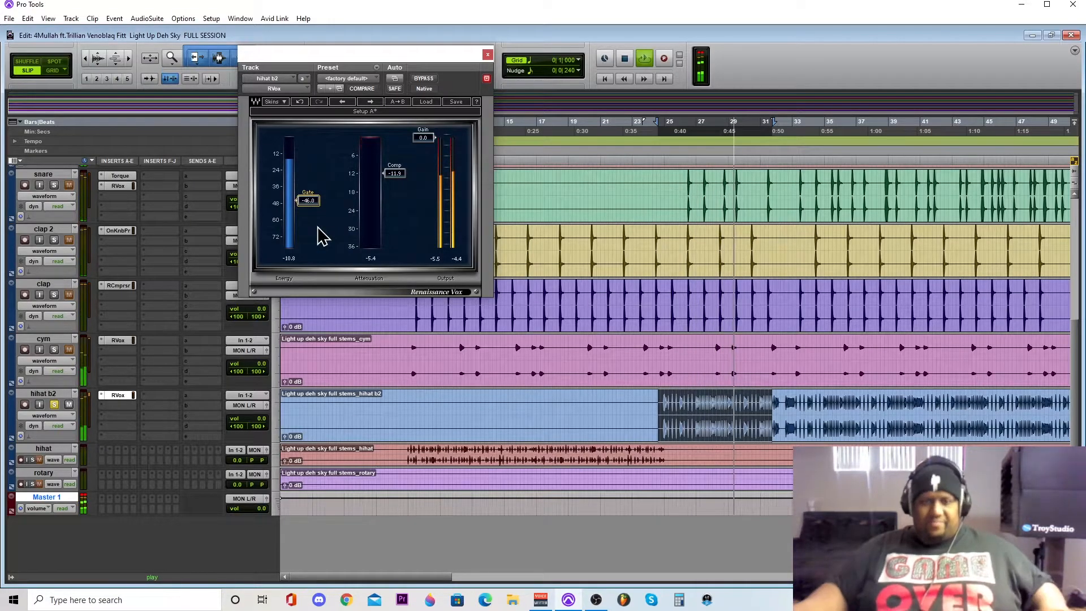
key("space")
- Move the solo from hihat b2 to hihat, enlarge the hihat track to match, and close the RVox window
left_click(55, 404)
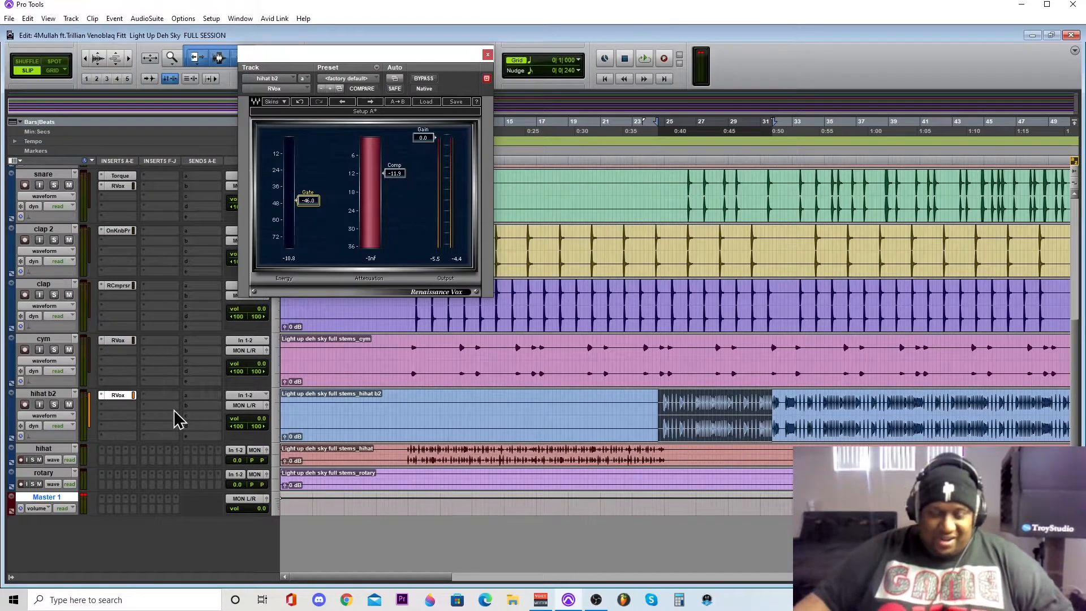
left_click(275, 452)
left_click(288, 487)
left_click(54, 459)
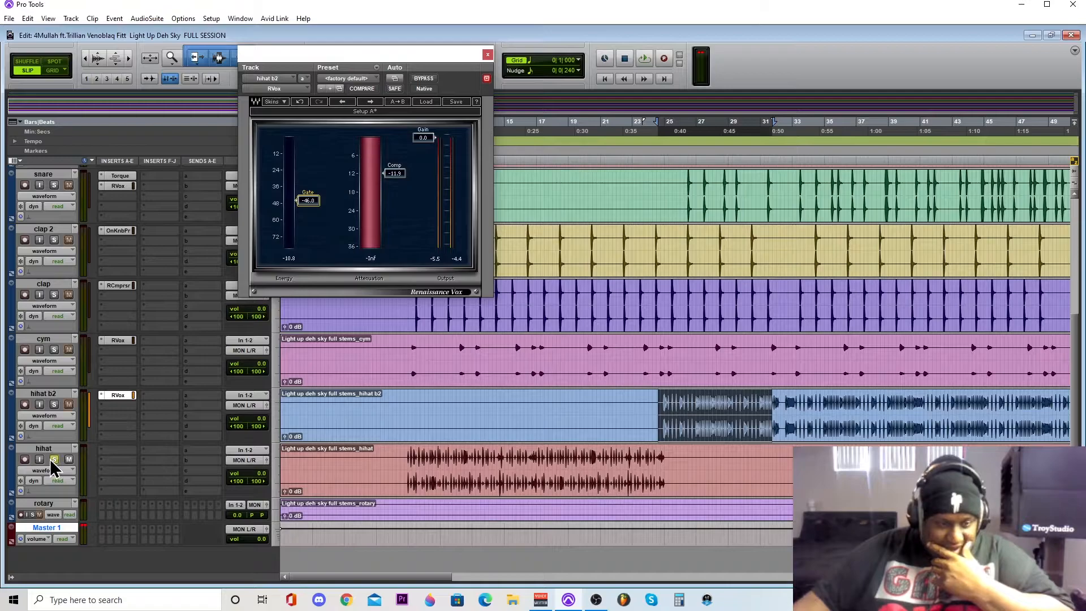
left_click(488, 54)
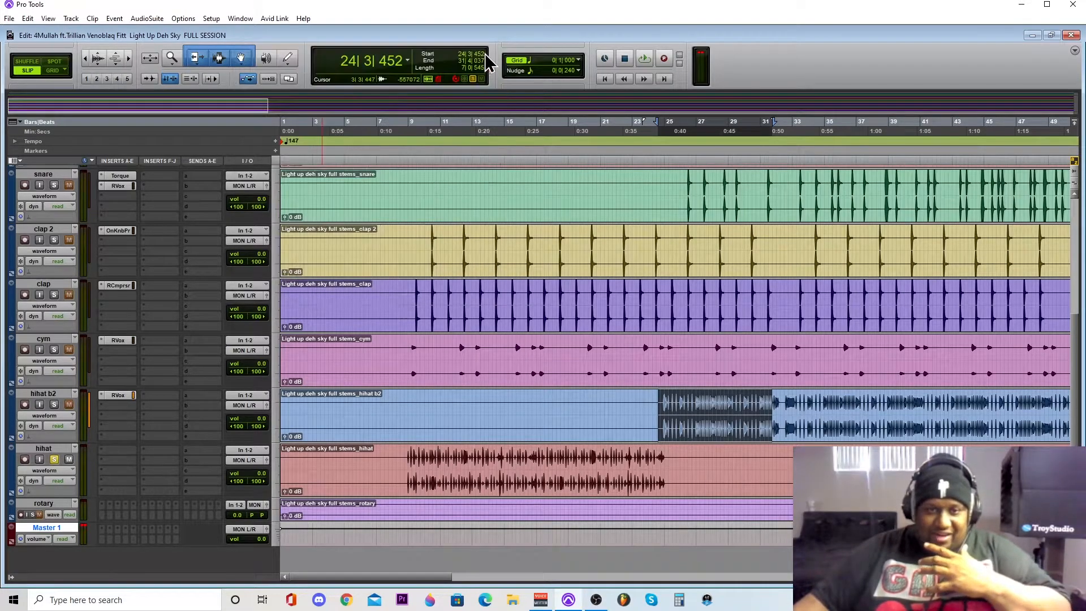
- Select the hihat audio from about bar 8 to bar 25 and play it
left_click(394, 124)
left_click_drag(404, 459, 668, 482)
key("space")
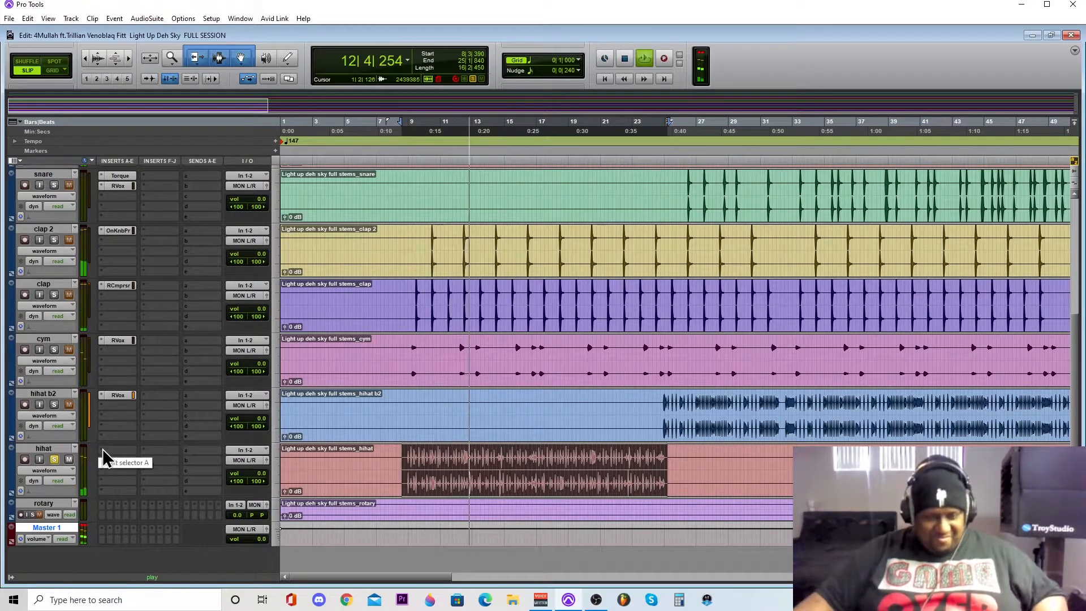
key("space")
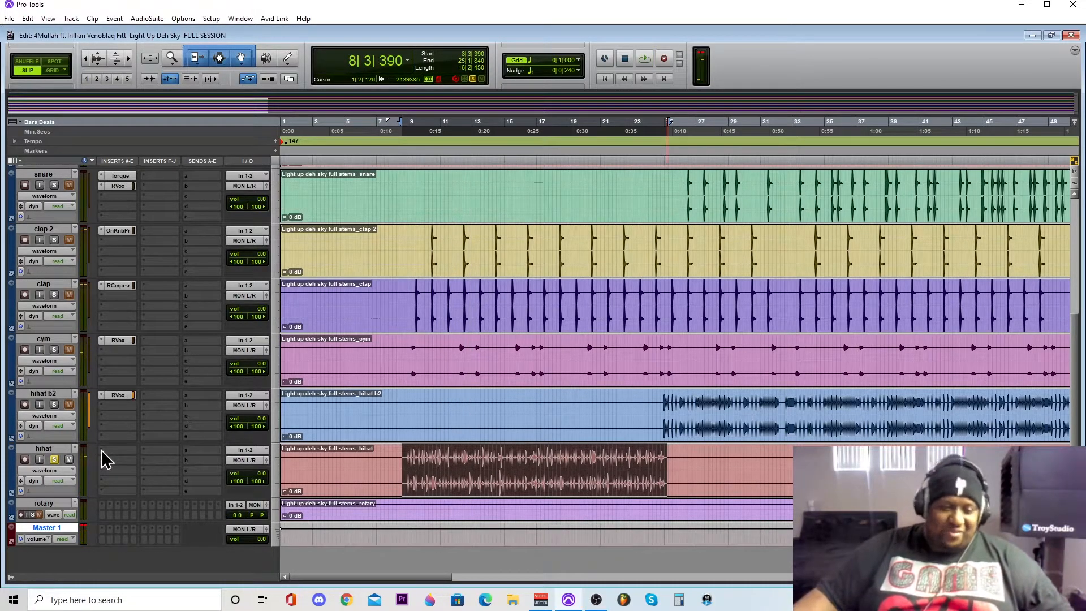
- Insert the stereo CLA-2A compressor in the first insert slot of the hihat track and turn its analog option off
left_click(103, 452)
mouse_move(192, 484)
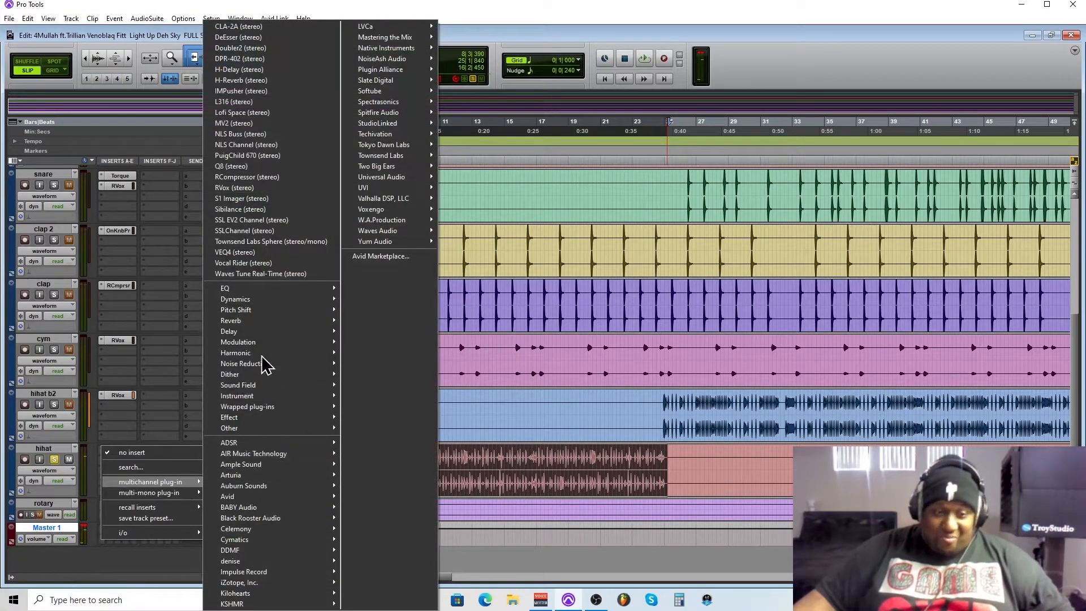
mouse_move(259, 301)
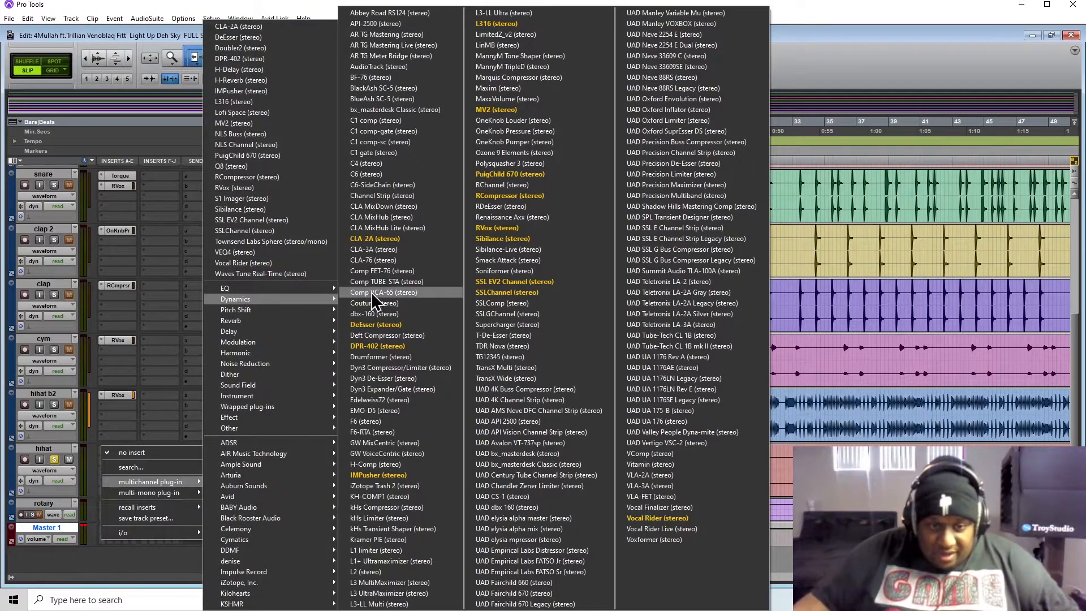
left_click(387, 238)
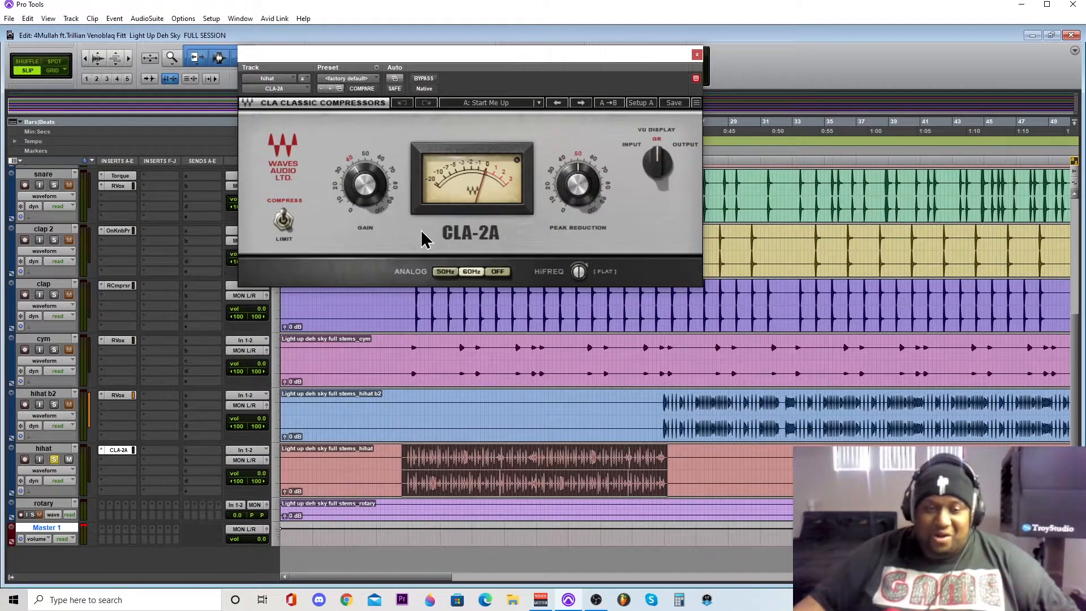
left_click(497, 272)
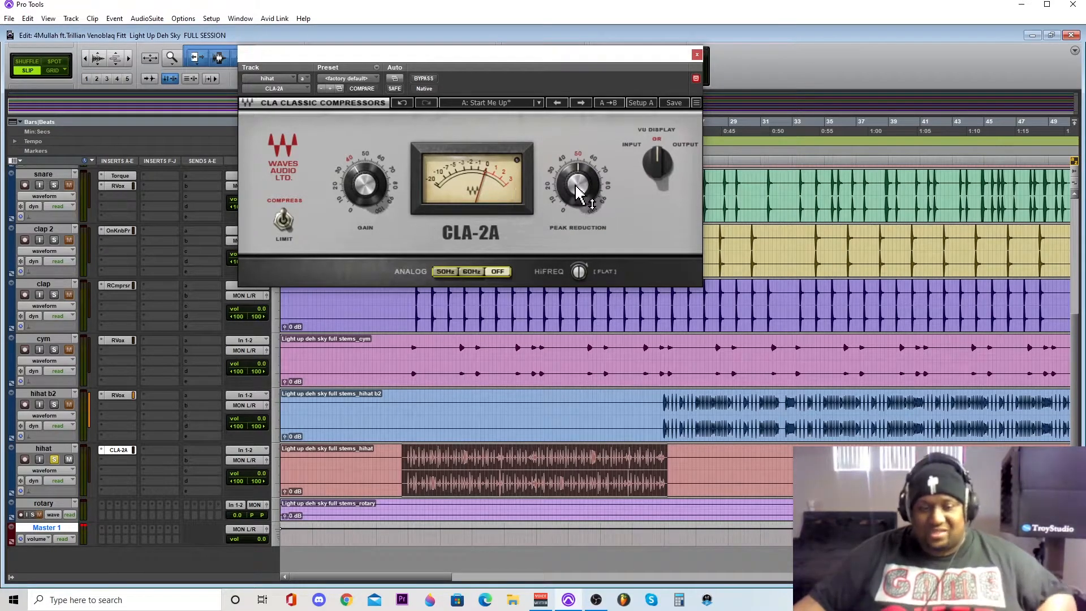
- Lower the hihat CLA-2A gain slightly and raise its peak reduction to about 60.84 during playback
key("space")
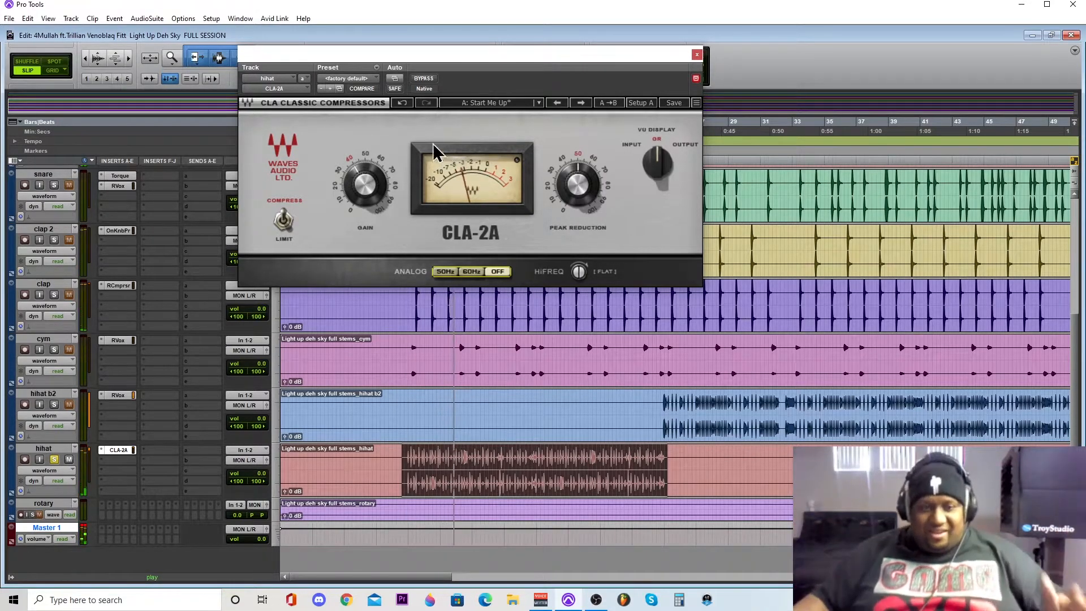
left_click(359, 182)
left_click_drag(358, 182, 359, 187)
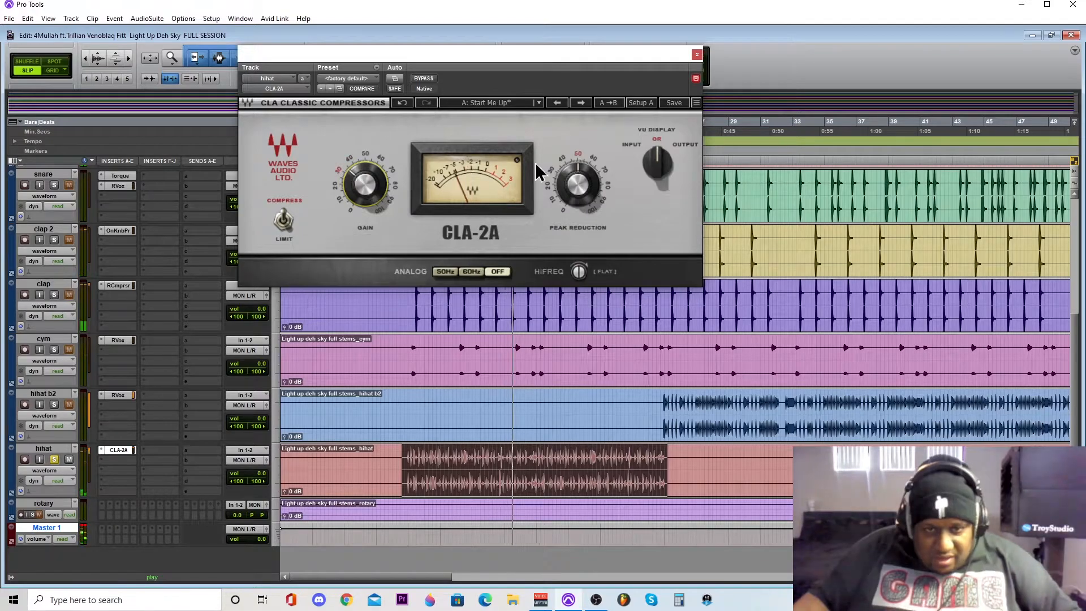
left_click(577, 184)
left_click_drag(577, 183, 576, 180)
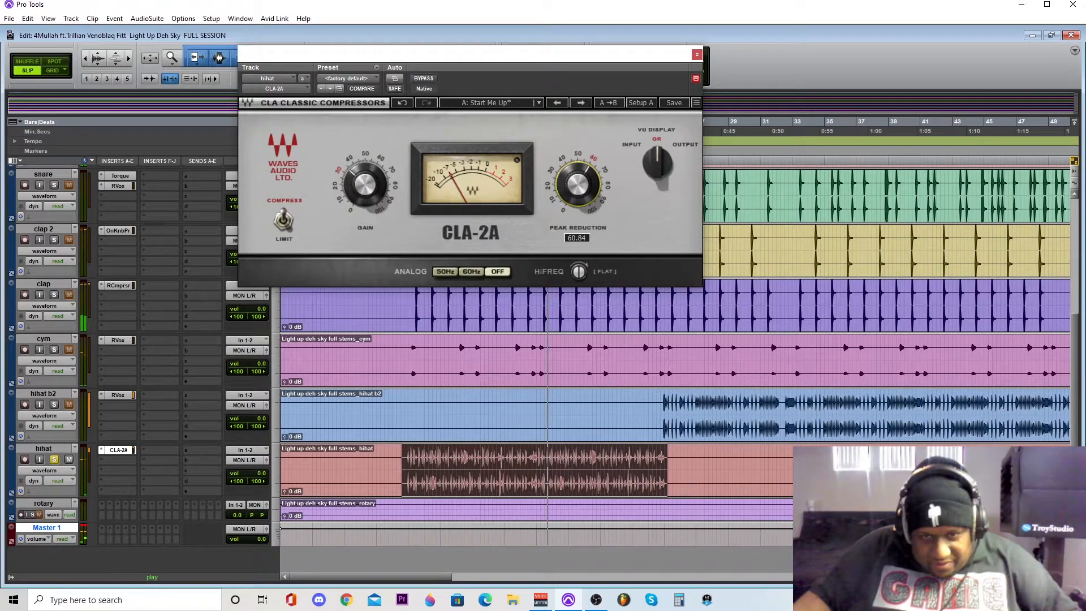
- Raise the hihat CLA-2A gain to about 46.08 and turn its HiFreq control away from flat during playback
left_click_drag(365, 184, 364, 176)
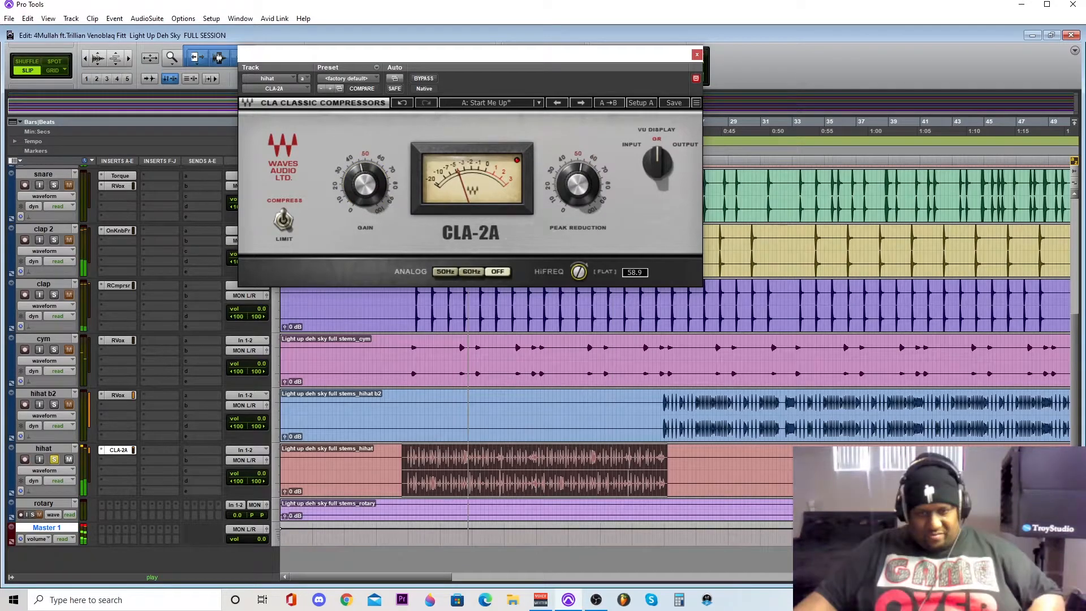
left_click_drag(578, 272, 582, 287)
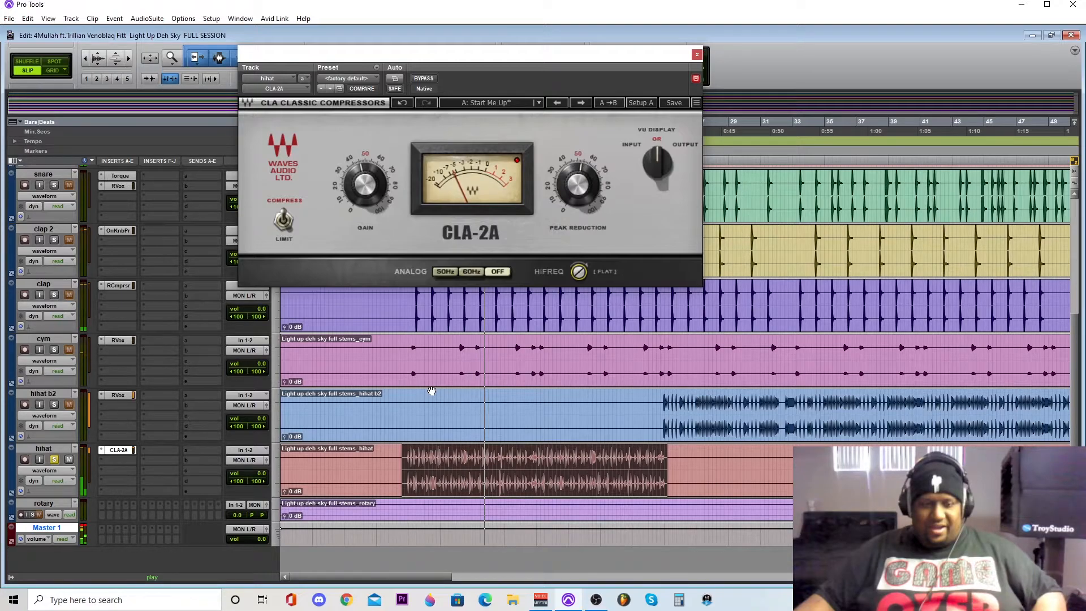
- Enlarge the rotary track to match the others, select its audio from about bar 42 to bar 58, and solo it
scroll(431, 391, "down", 1)
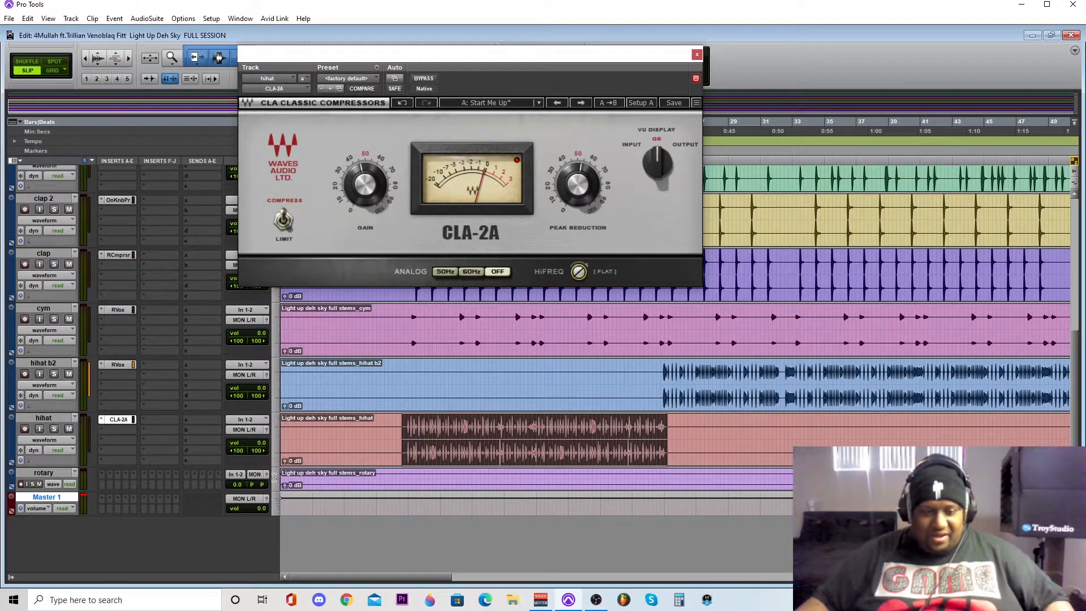
left_click(274, 478)
left_click(317, 519)
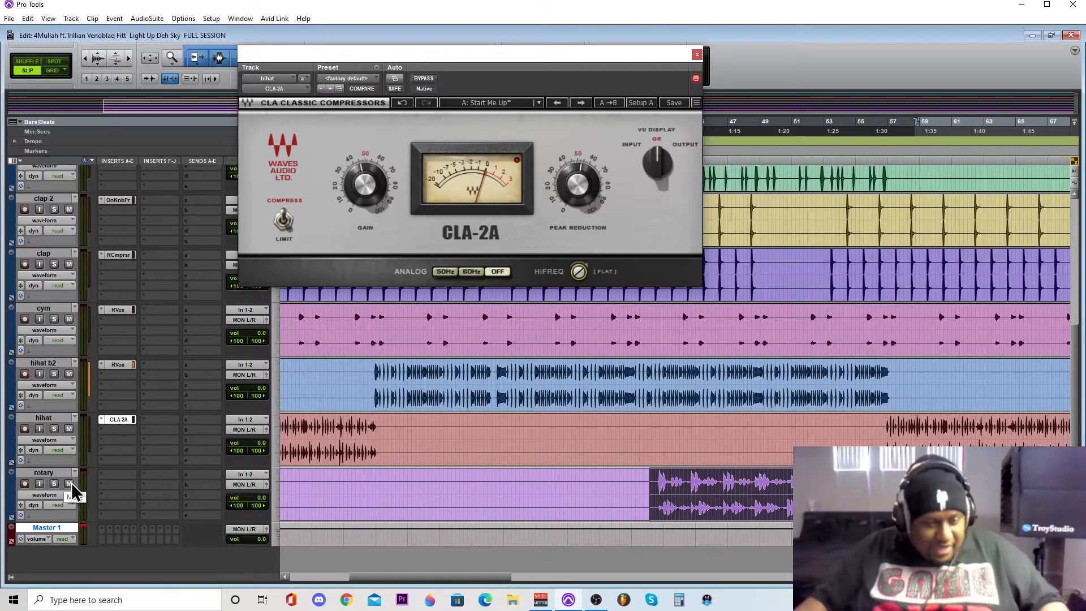
left_click(54, 484)
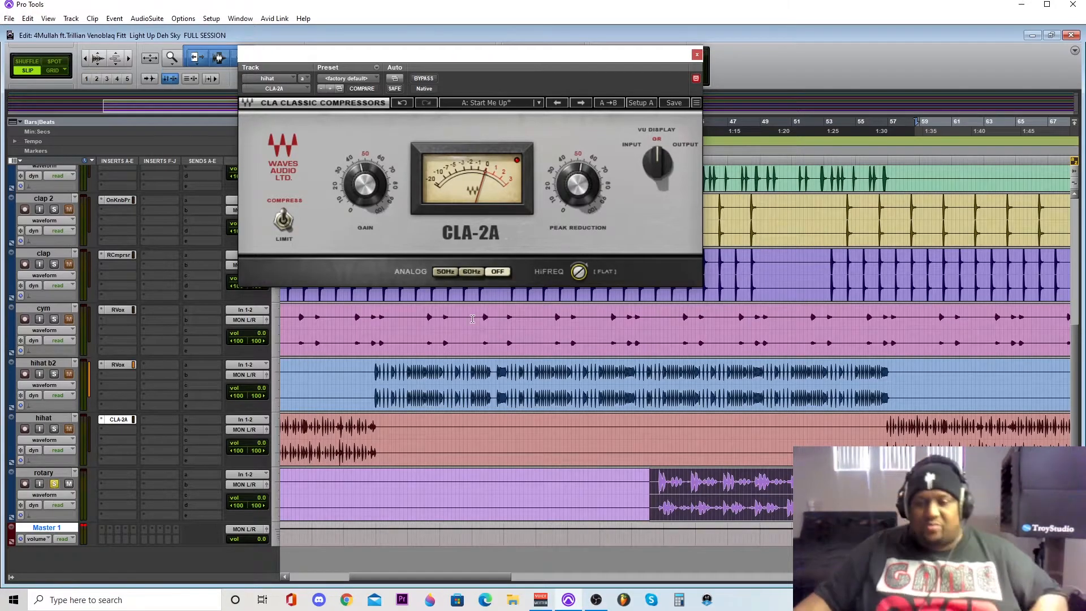
- Play the selected rotary section, closing the CLA-2A window while listening, and stop playback
key("space")
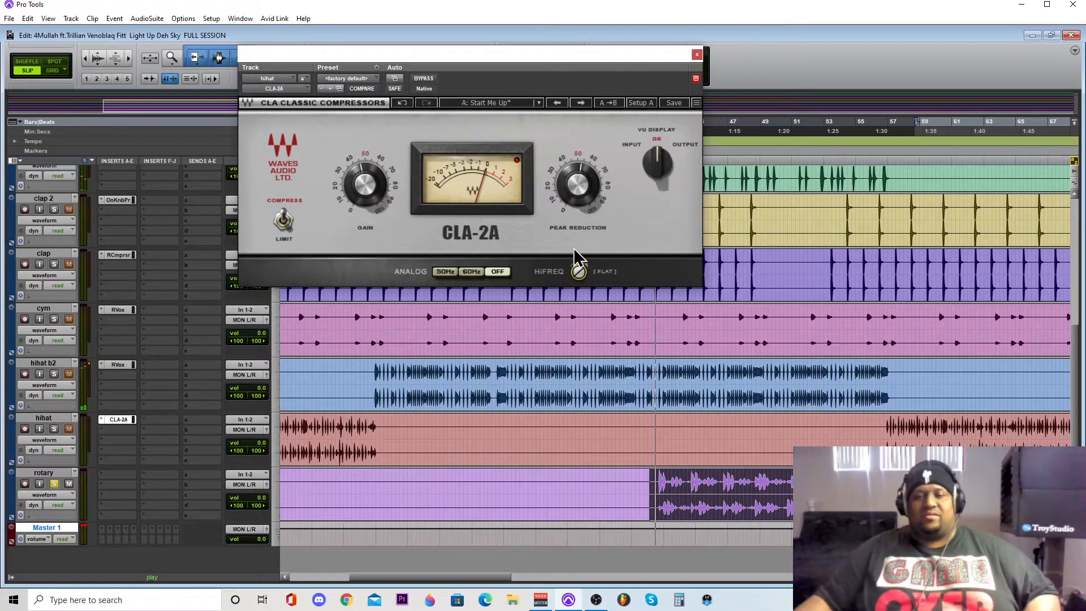
left_click(697, 54)
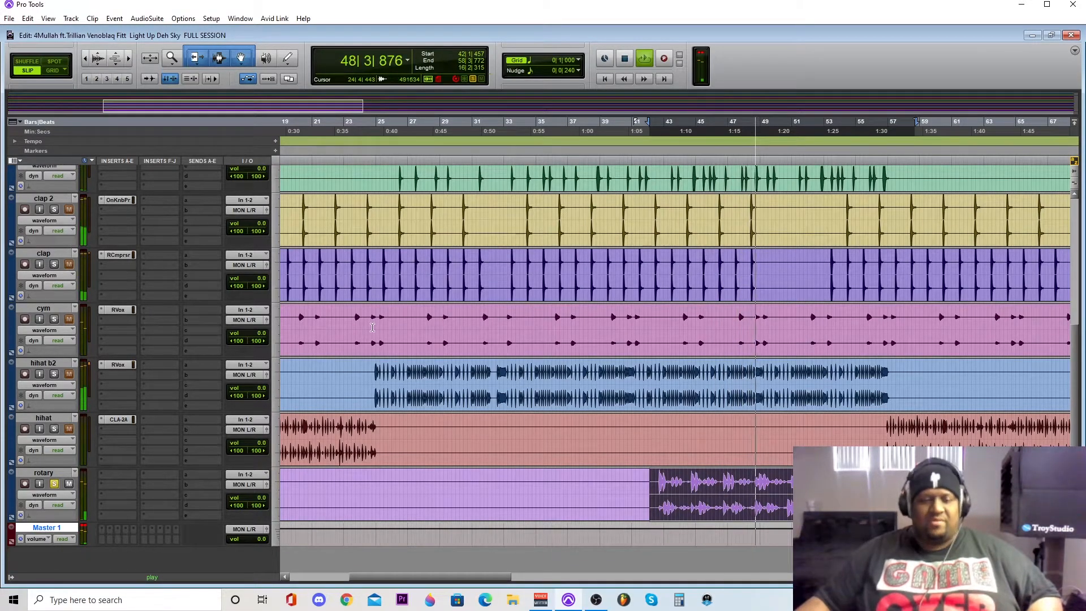
key("space")
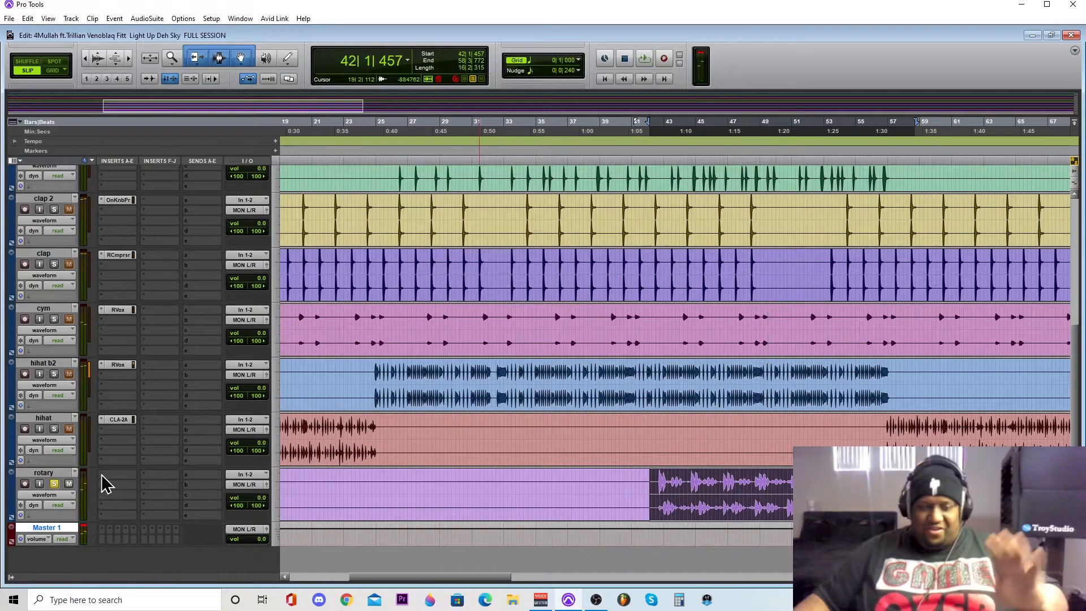
- Insert the stereo RCompressor in the first insert slot of the rotary track
left_click(102, 480)
mouse_move(121, 505)
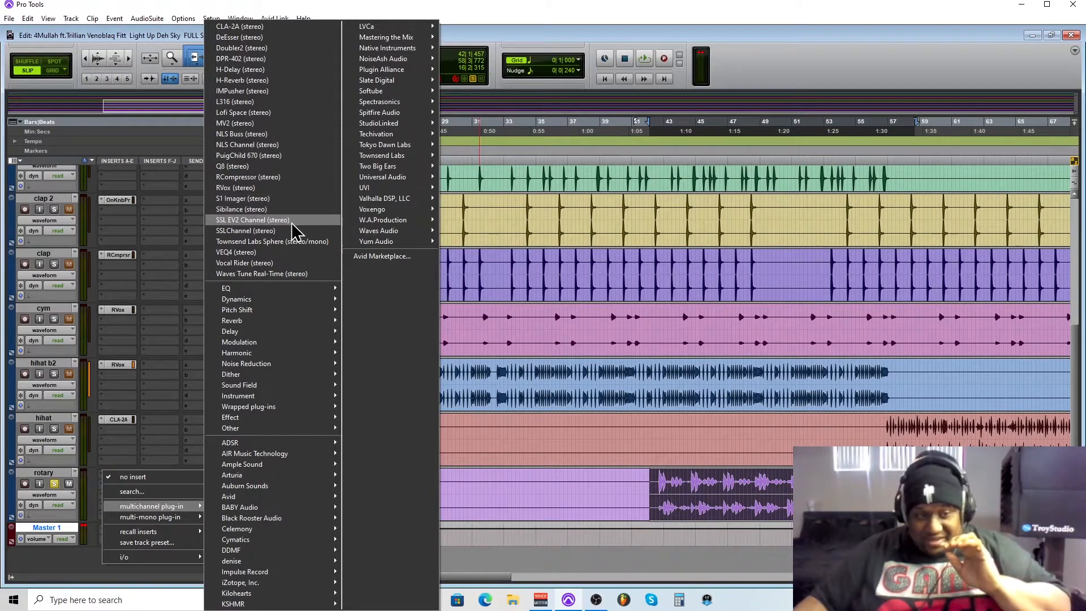
left_click(275, 179)
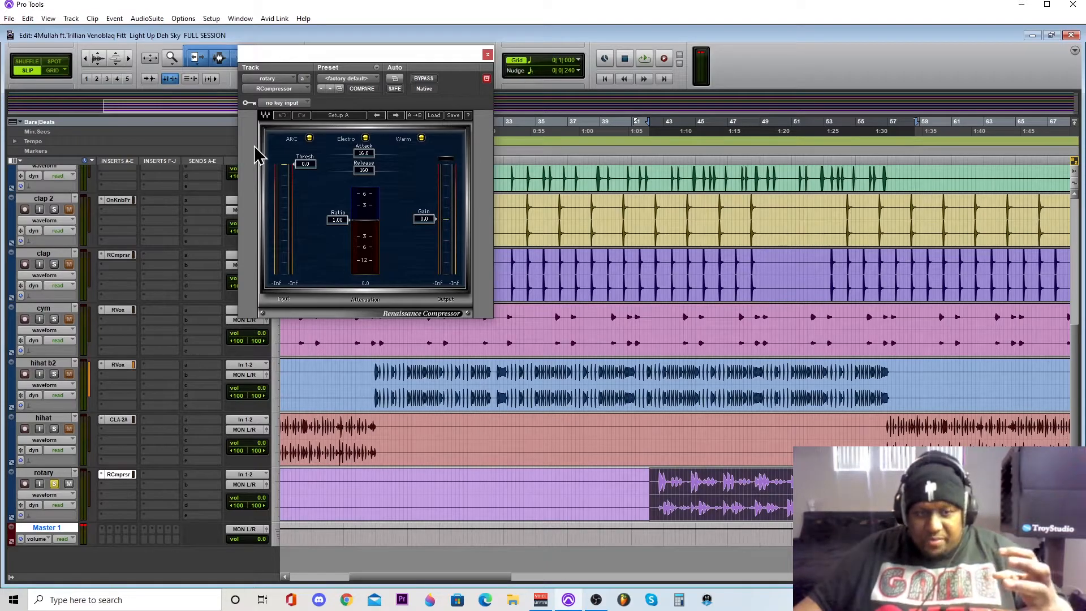
- Set the rotary RCompressor to ratio 3.96, threshold -9.0, attack 4.99 and release 416 while playing the selection
left_click_drag(338, 220, 338, 240)
left_click_drag(313, 164, 310, 168)
key("space")
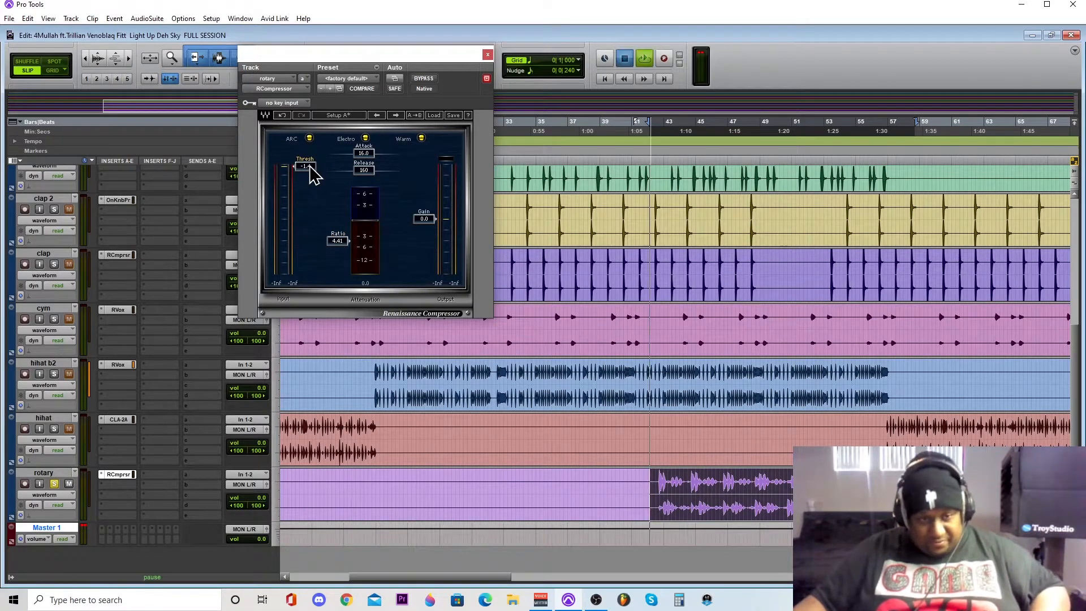
left_click_drag(308, 166, 355, 160)
left_click_drag(334, 245, 334, 248)
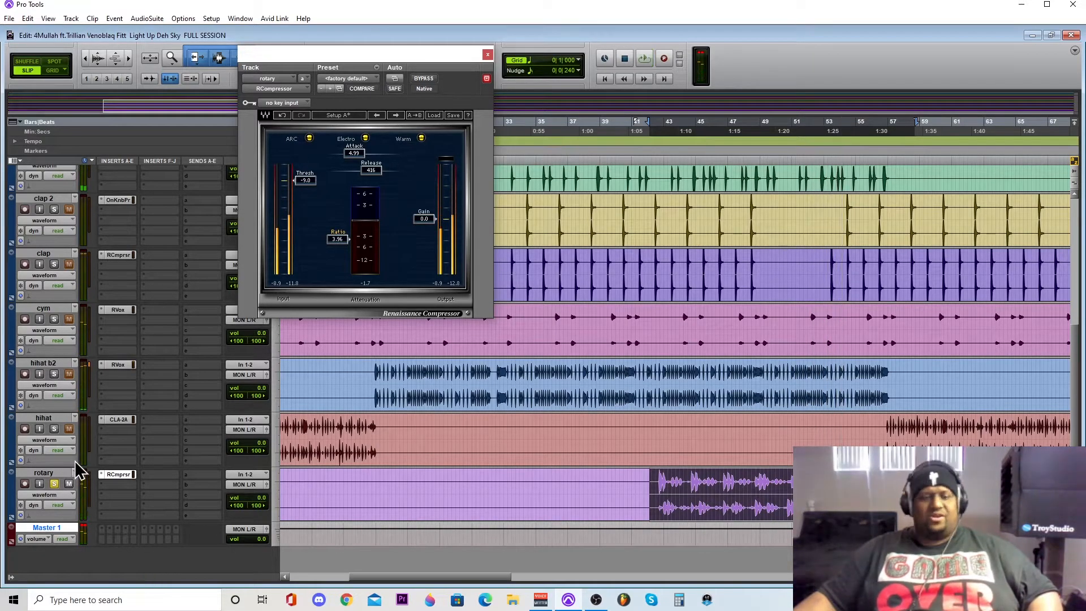
- Turn off the rotary track's solo and close its RCompressor window
left_click(54, 483)
scroll(195, 362, "up", 5)
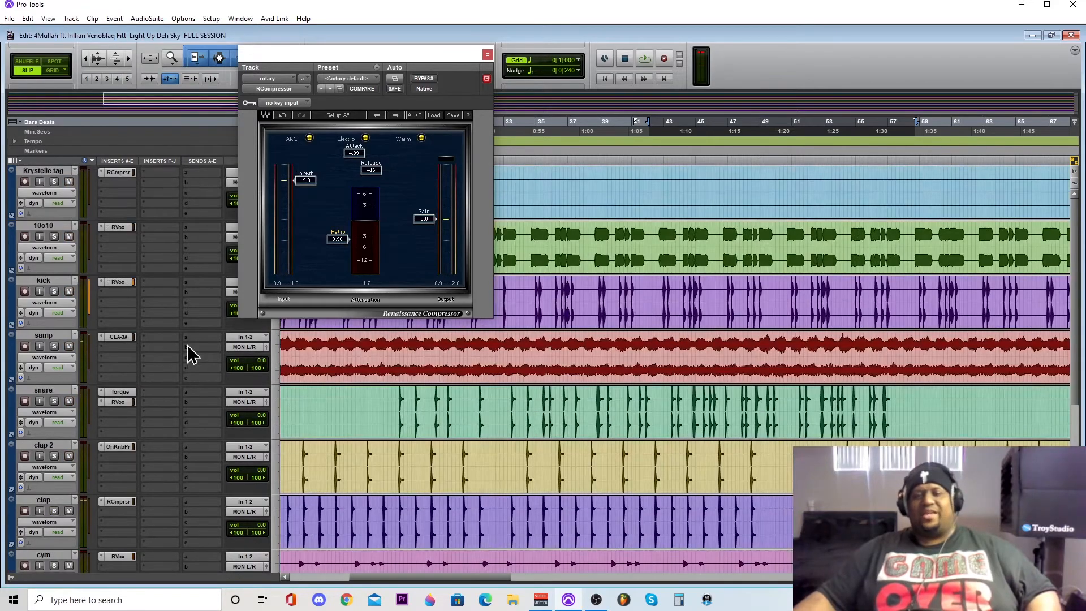
left_click(487, 54)
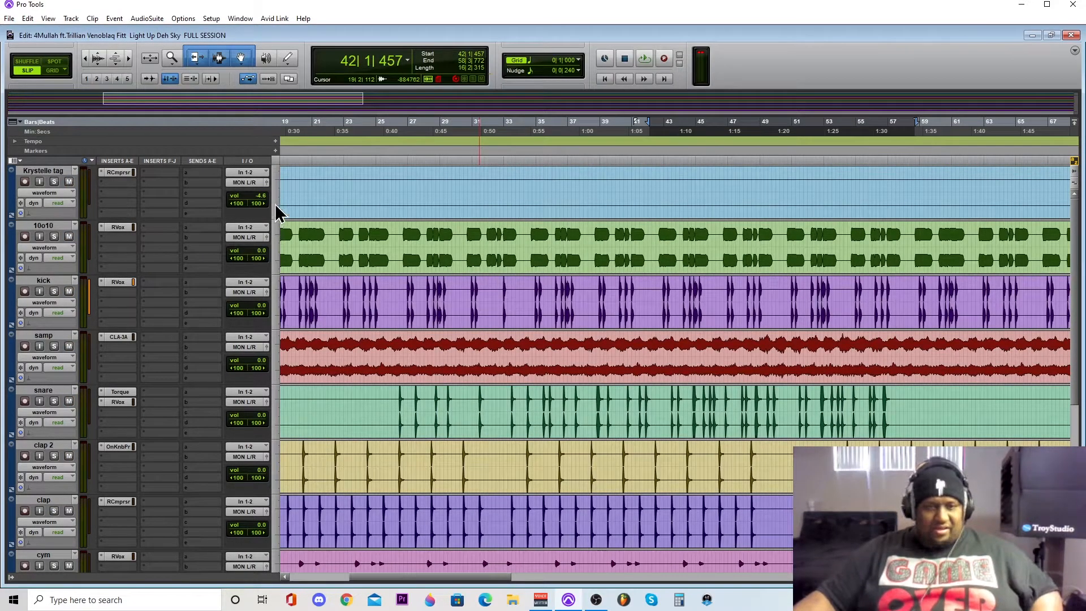
- Shrink all audio tracks to a small height and return to the start of the song
left_click(277, 204)
left_click(293, 230)
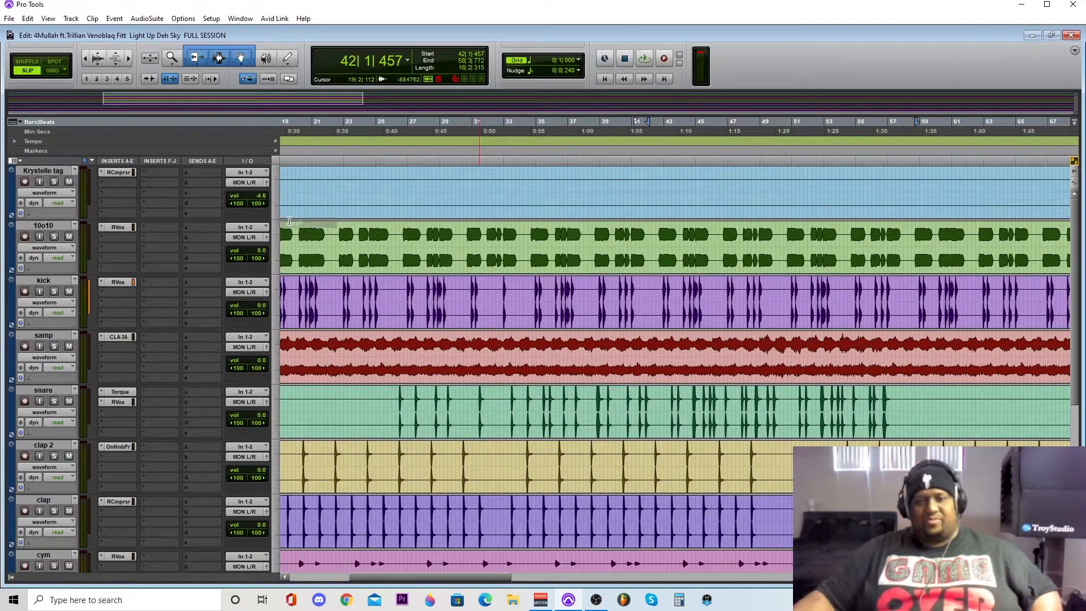
left_click(605, 79)
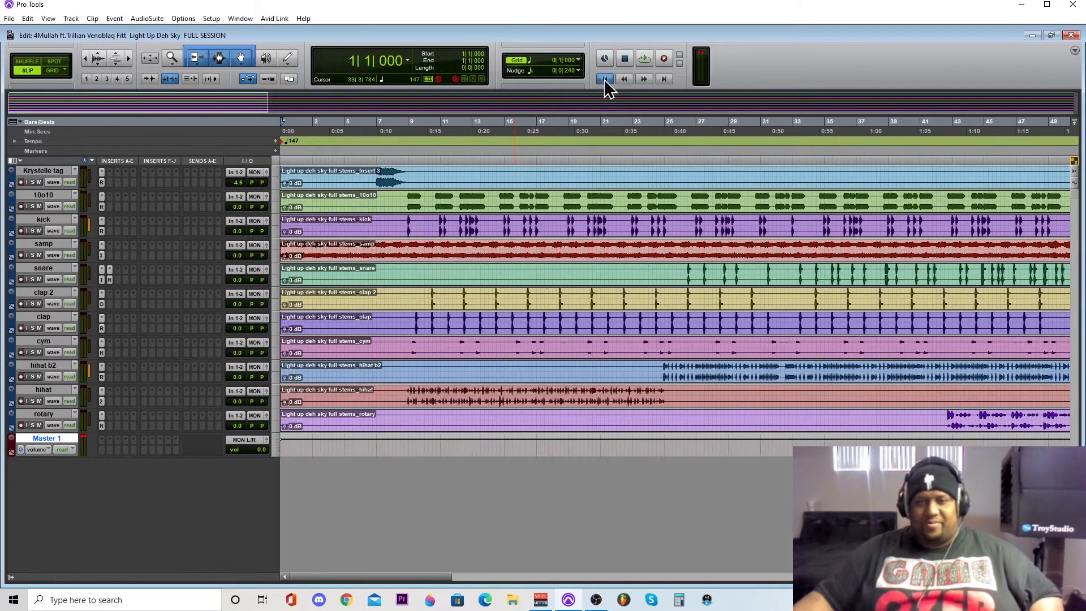
- Fit the whole song in the timeline view and play the full mix from the beginning
left_click(85, 57)
left_click(85, 57)
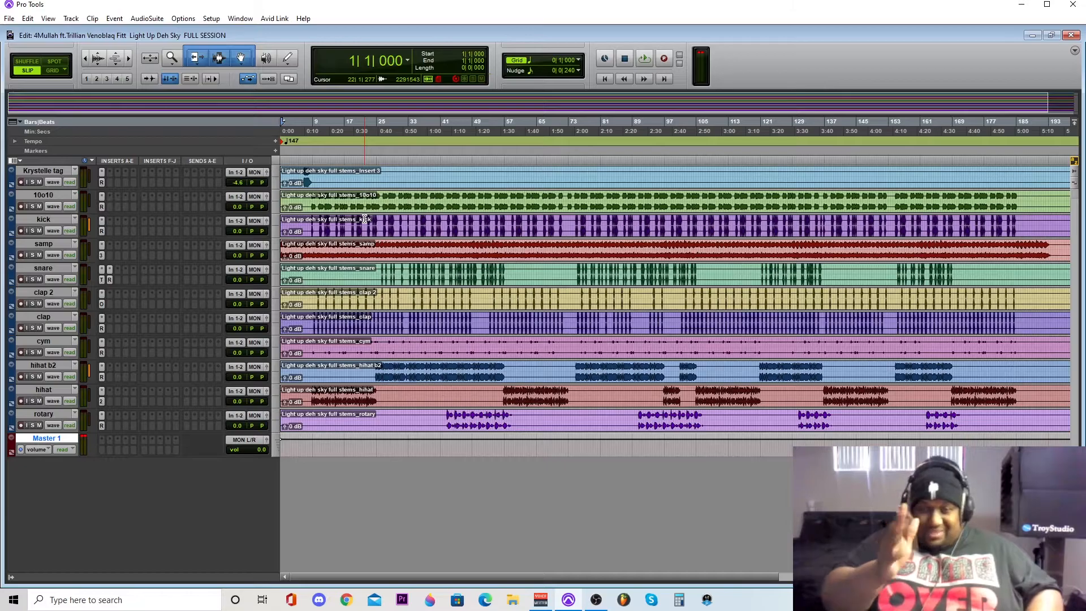
key("space")
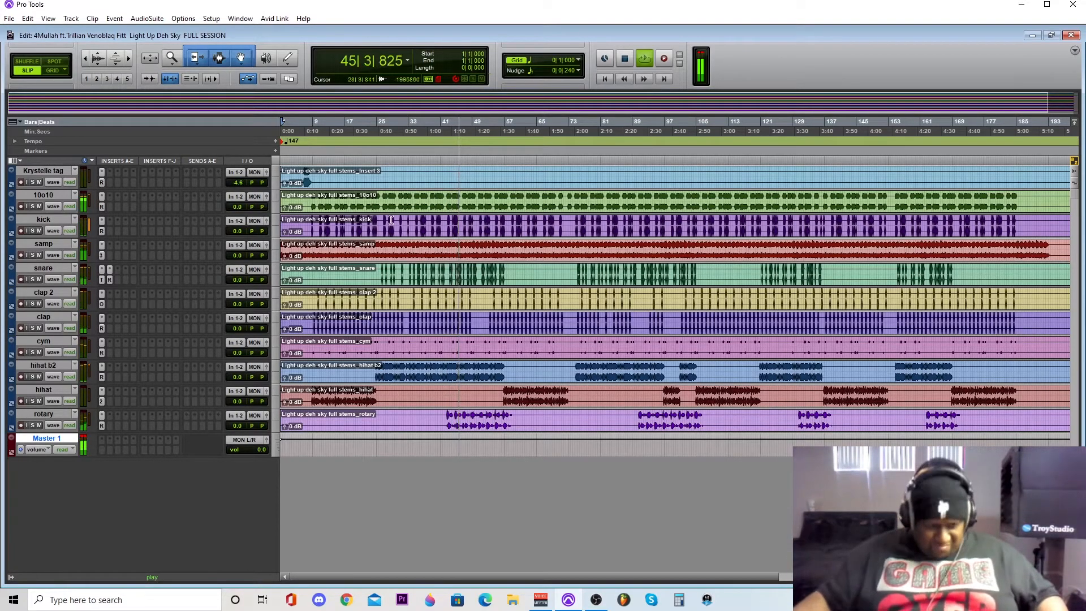
- Raise the rotary RCompressor gain to 4.6 during playback, close the compressor and rotary output windows, and stop playback
left_click(266, 415)
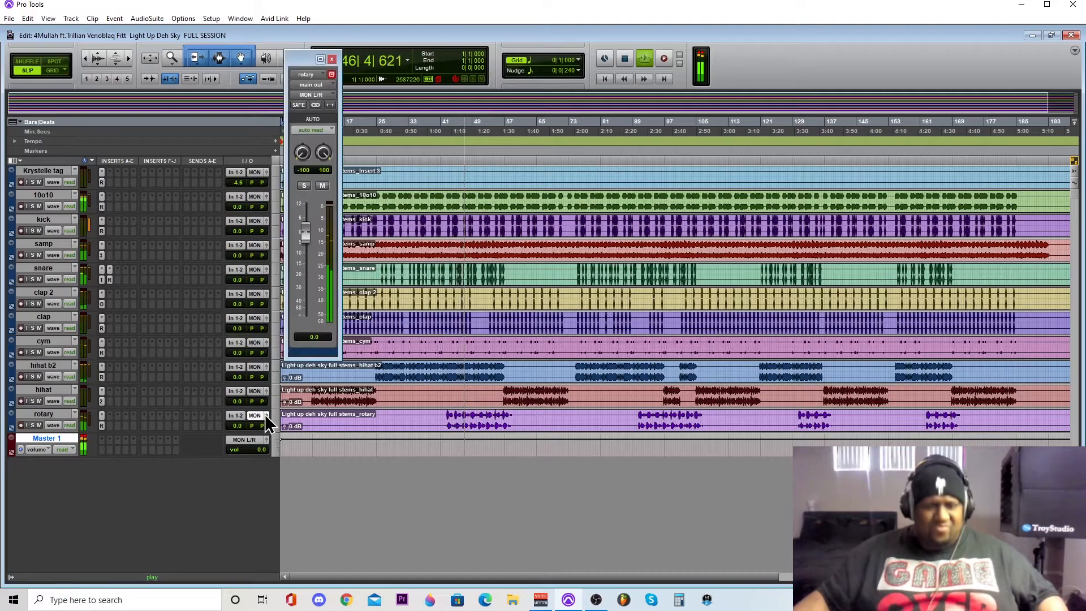
left_click(102, 425)
left_click_drag(424, 220, 423, 210)
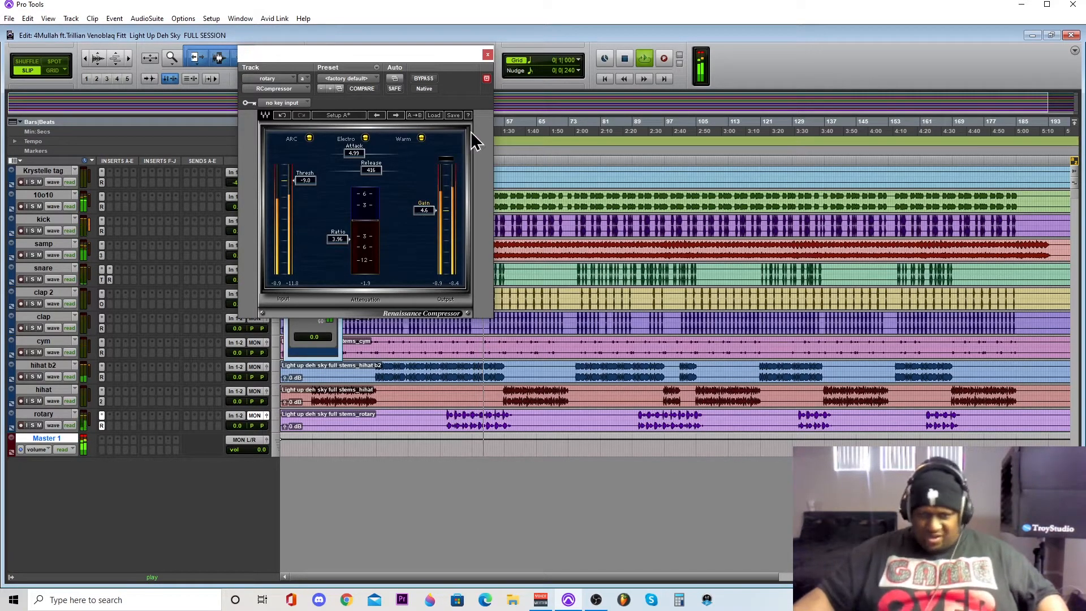
left_click(487, 54)
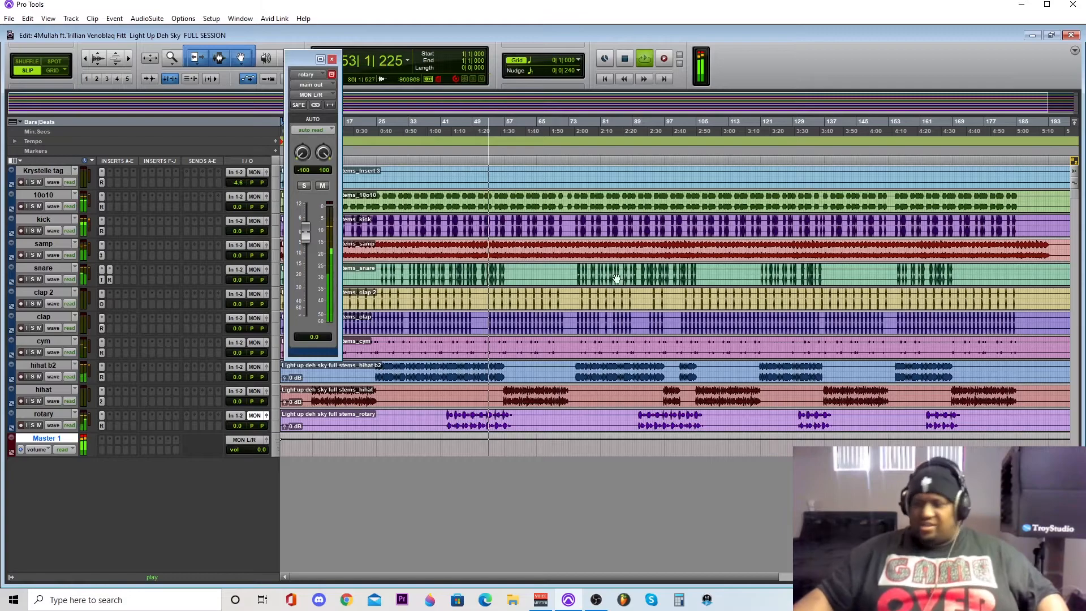
left_click(332, 59)
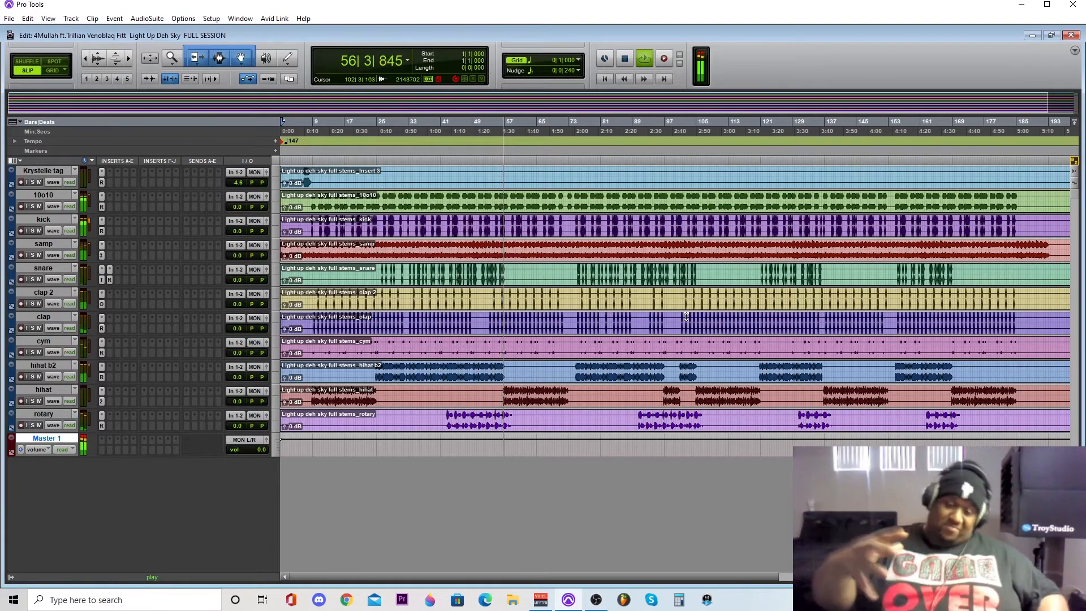
key("space")
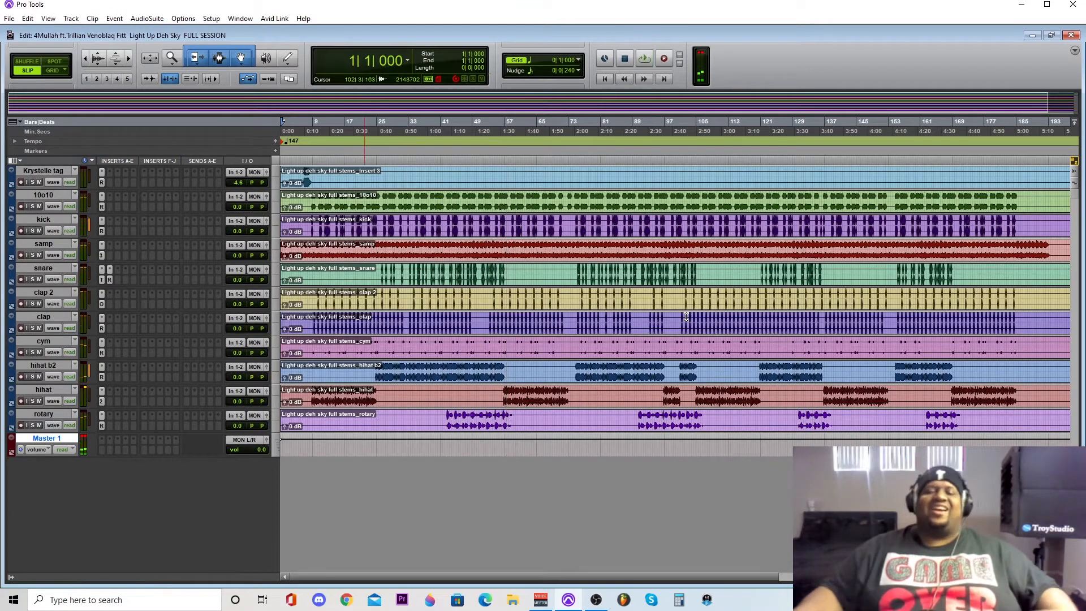